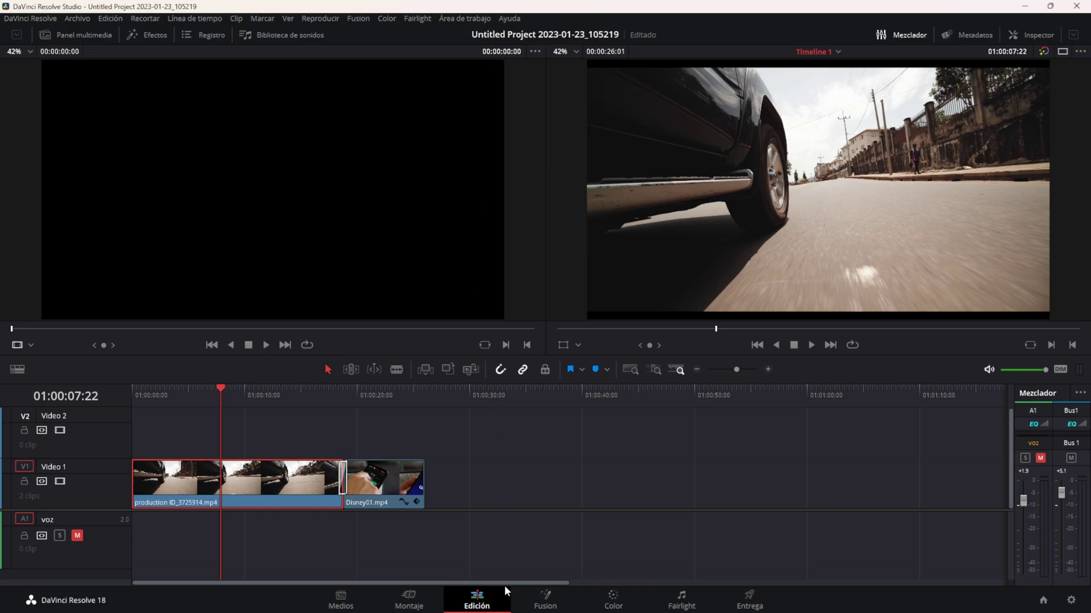
Open the Effects library and browse the Títulos list to find the Clean and Simple Fusion title
{"action": "left_click", "coordinate": [146, 36]}
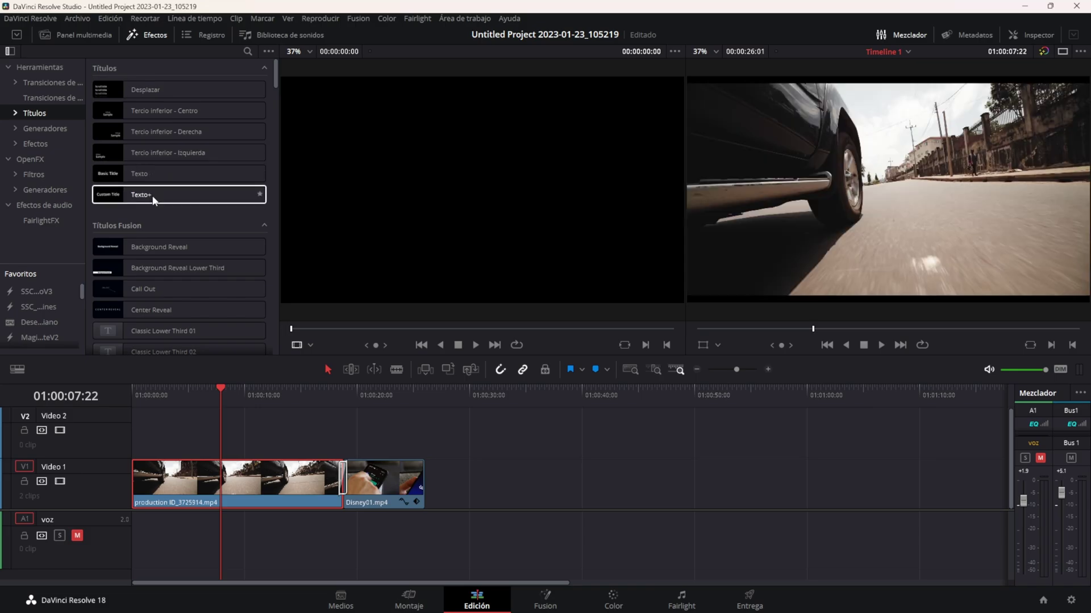
{"action": "scroll", "coordinate": [111, 187], "scroll_direction": "down", "scroll_amount": 2}
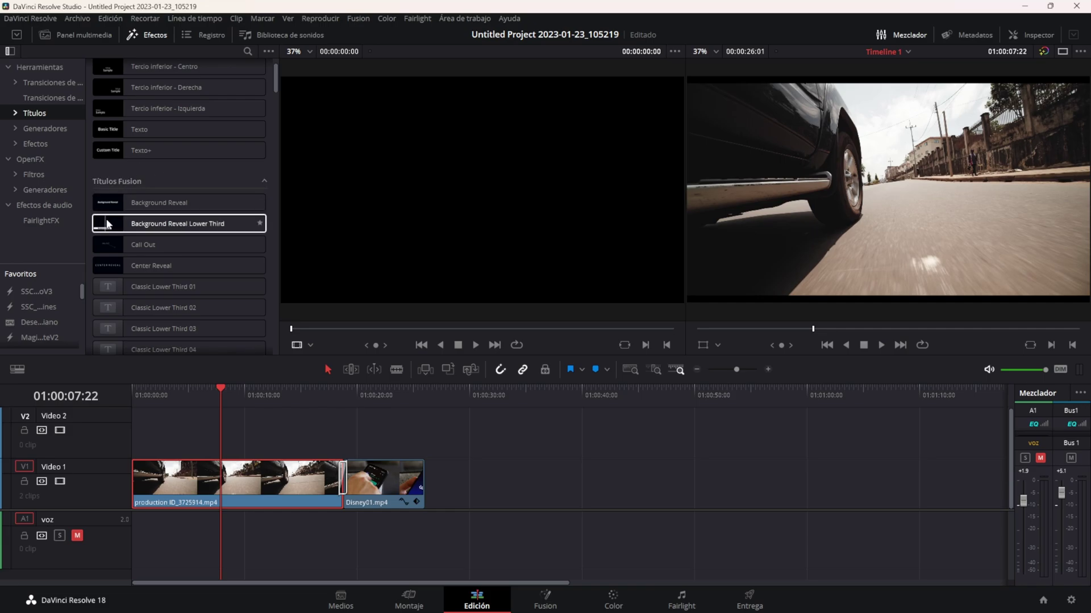
{"action": "scroll", "coordinate": [266, 198], "scroll_direction": "down", "scroll_amount": 5}
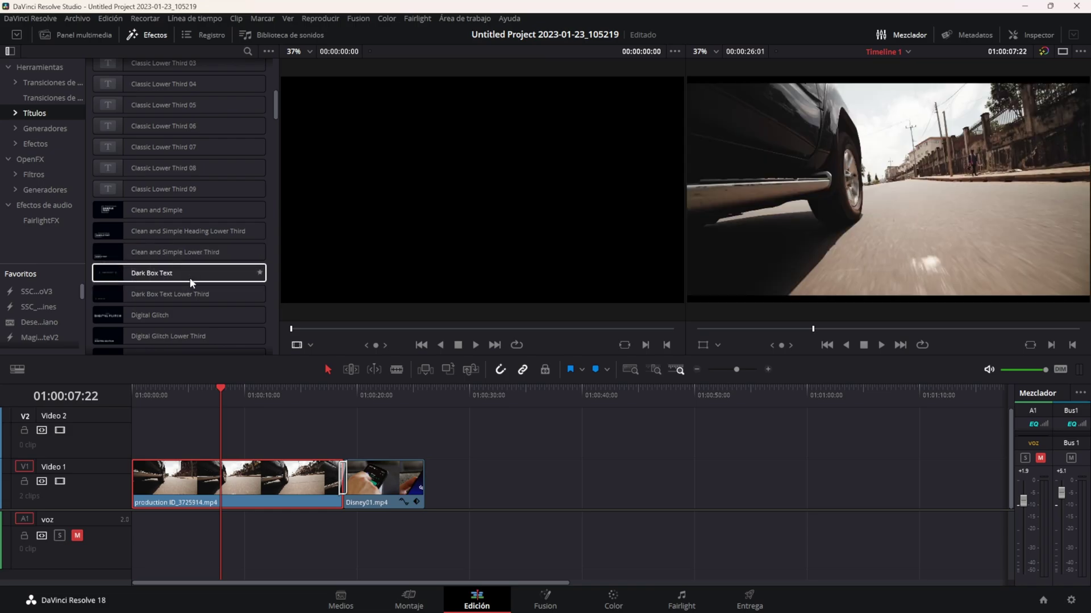
{"action": "scroll", "coordinate": [159, 278], "scroll_direction": "up", "scroll_amount": 3}
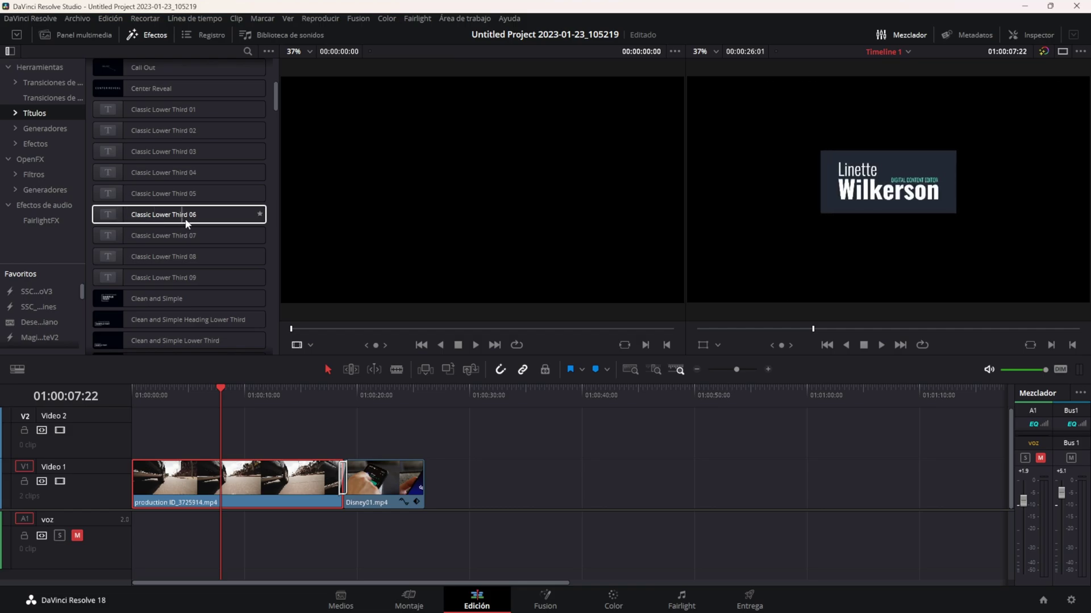
{"action": "scroll", "coordinate": [210, 242], "scroll_direction": "down", "scroll_amount": 3}
{"action": "scroll", "coordinate": [212, 248], "scroll_direction": "down", "scroll_amount": 2}
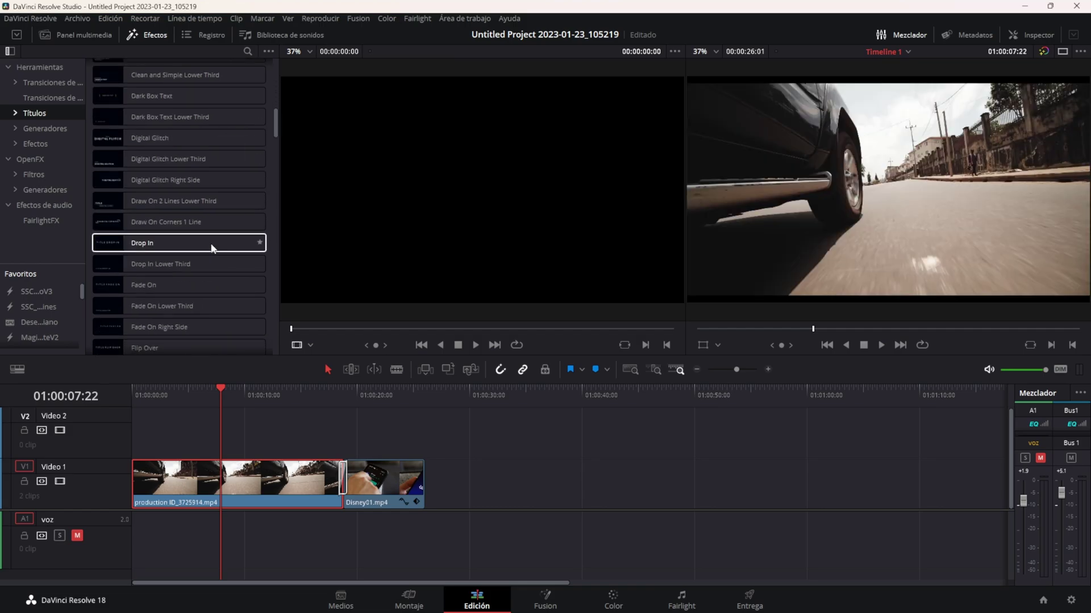
{"action": "scroll", "coordinate": [211, 248], "scroll_direction": "down", "scroll_amount": 5}
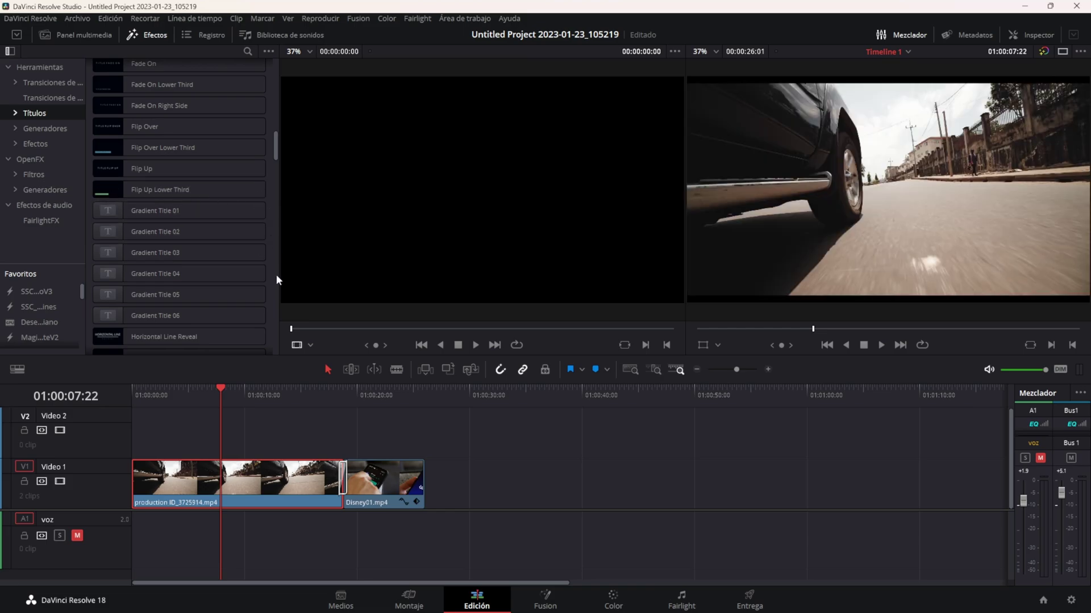
{"action": "scroll", "coordinate": [274, 258], "scroll_direction": "up", "scroll_amount": 3}
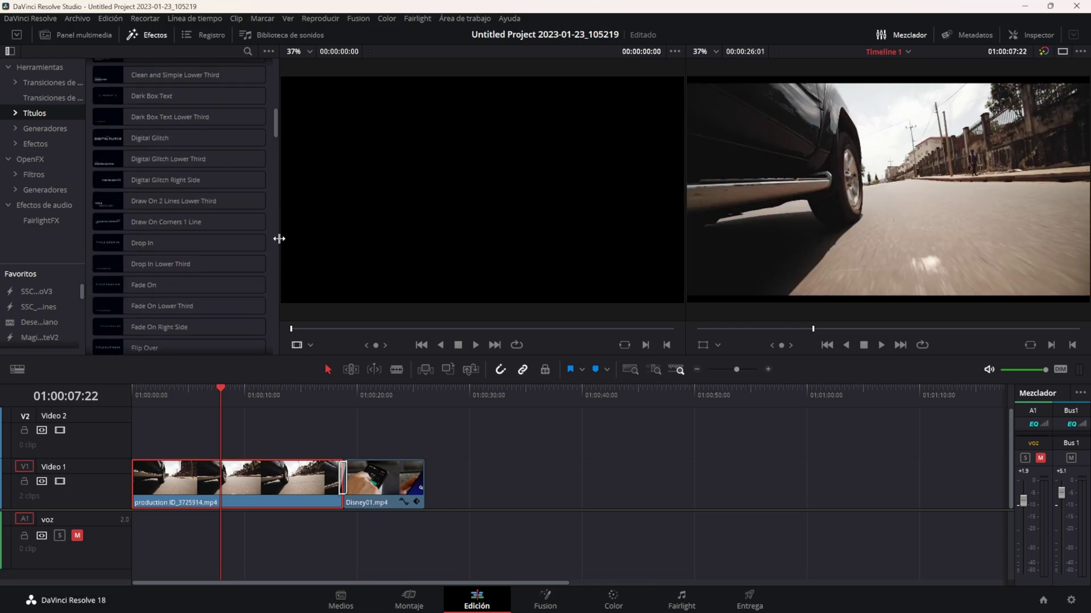
{"action": "scroll", "coordinate": [271, 229], "scroll_direction": "up", "scroll_amount": 3}
{"action": "scroll", "coordinate": [271, 229], "scroll_direction": "up", "scroll_amount": 4}
{"action": "scroll", "coordinate": [271, 230], "scroll_direction": "up", "scroll_amount": 3}
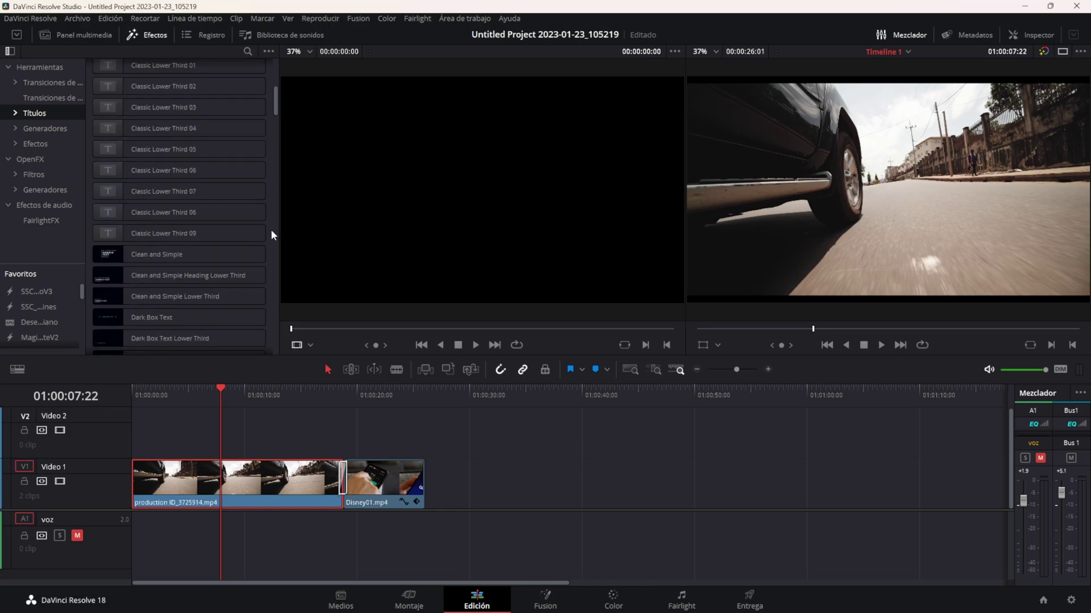
{"action": "scroll", "coordinate": [271, 230], "scroll_direction": "down", "scroll_amount": 6}
Drag the Clean and Simple title onto Video 2, just above the car clip
{"action": "left_click", "coordinate": [119, 118]}
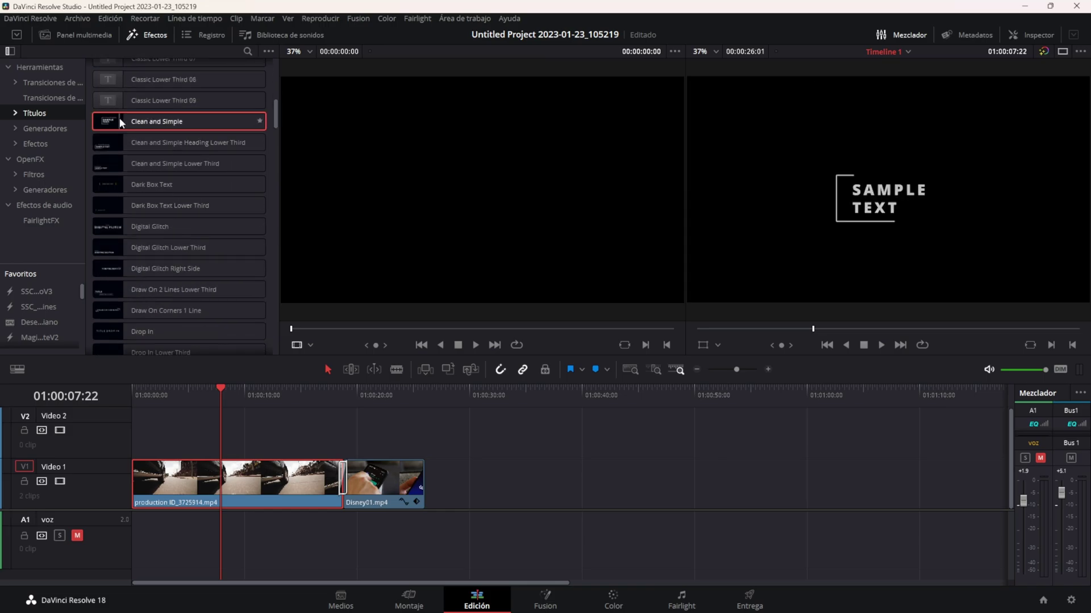
{"action": "left_click_drag", "start_coordinate": [119, 117], "coordinate": [189, 415]}
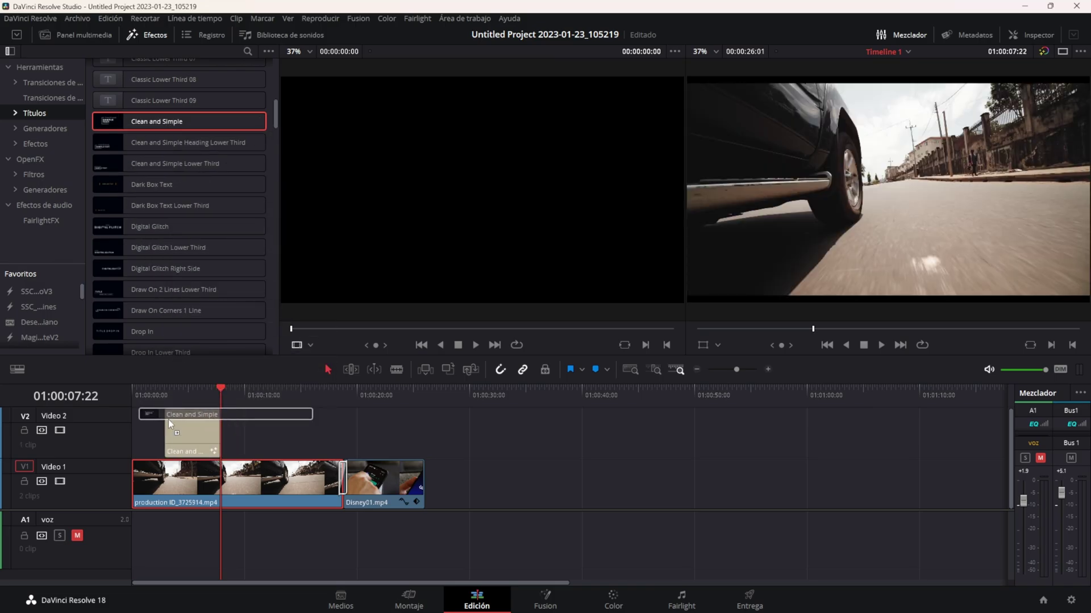
{"action": "left_click_drag", "start_coordinate": [189, 415], "coordinate": [185, 426]}
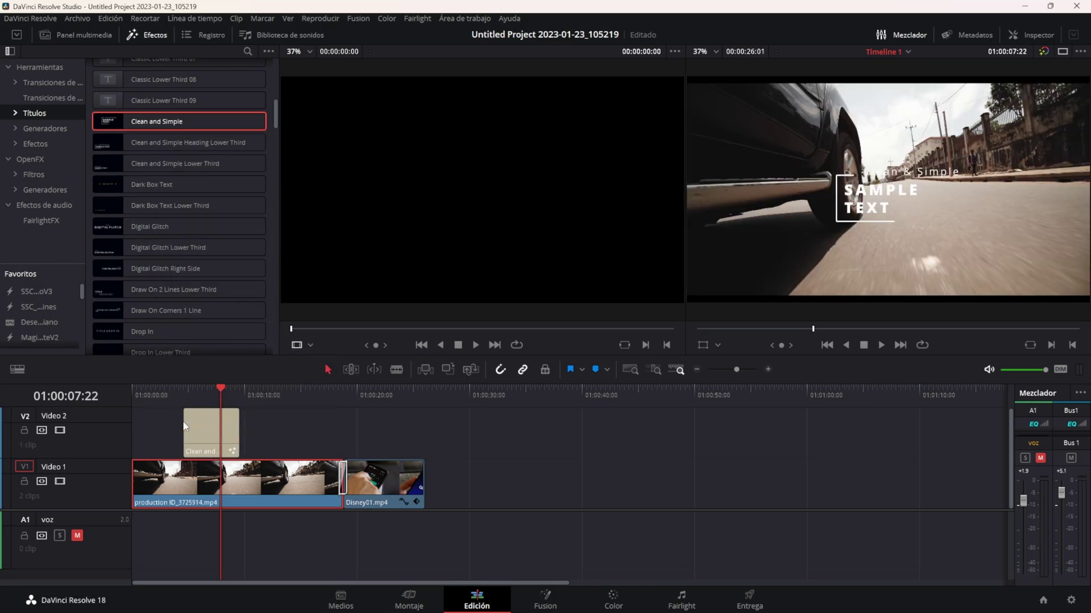
Park the playhead at the title's start and show the title clip in the Inspector
{"action": "left_click", "coordinate": [169, 392]}
{"action": "left_click", "coordinate": [191, 392]}
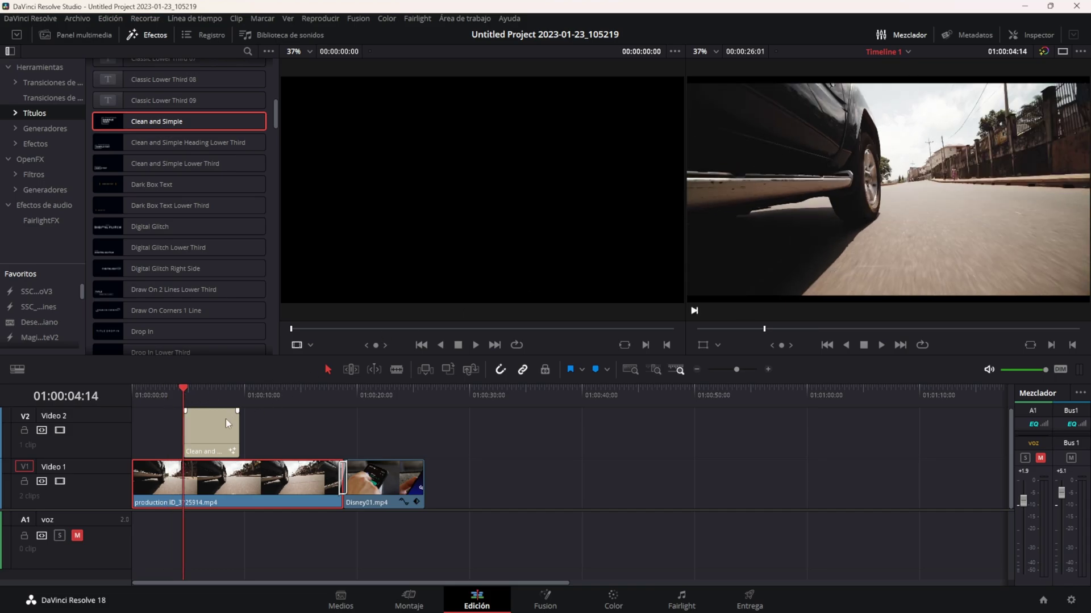
{"action": "left_click", "coordinate": [212, 425]}
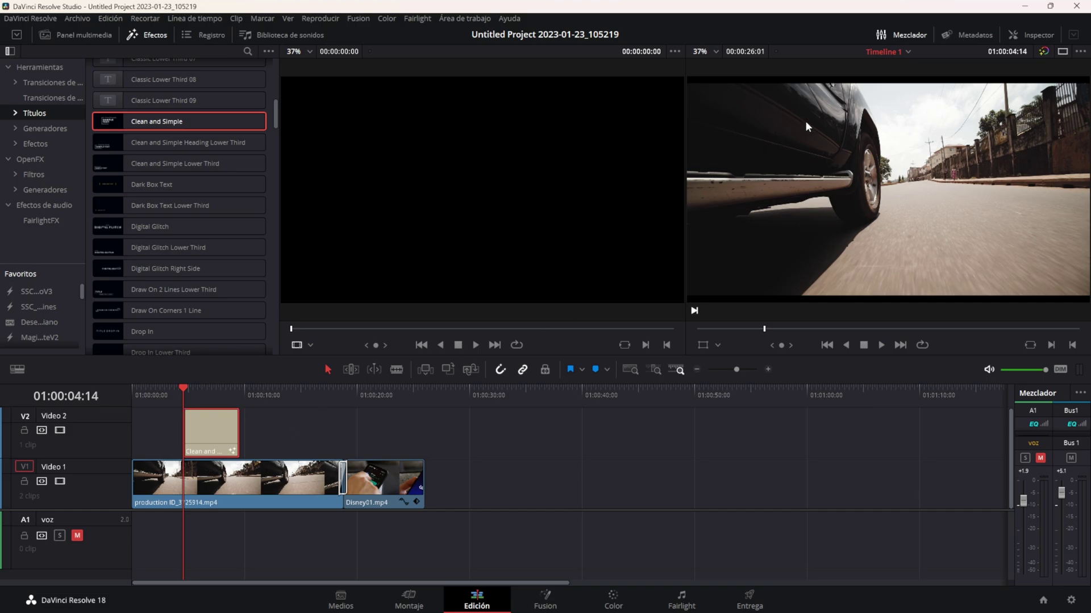
{"action": "left_click", "coordinate": [1021, 34]}
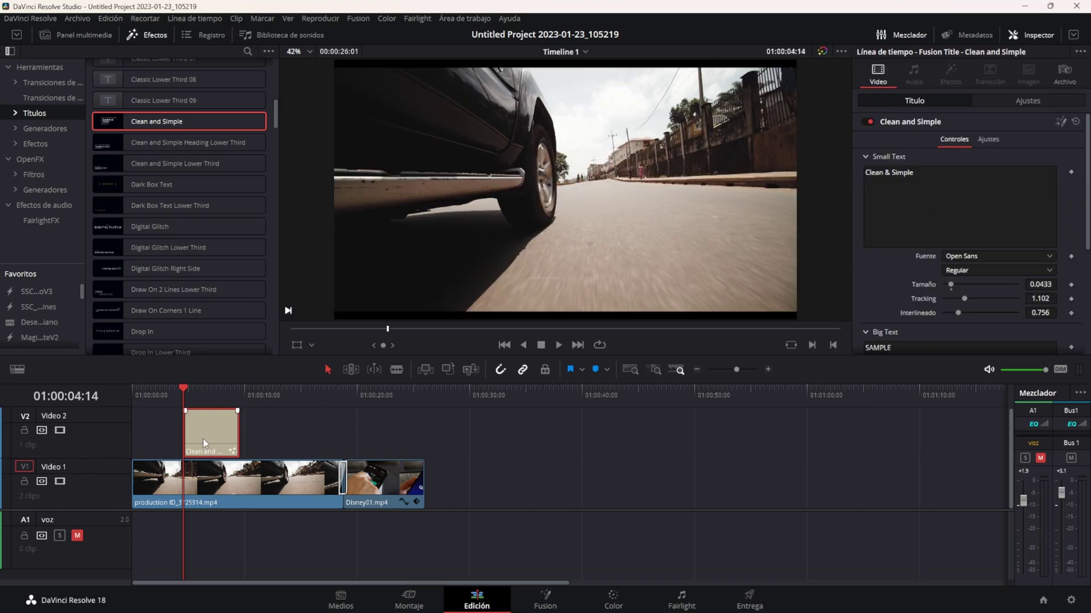
Extend the Clean and Simple title clip's right edge so it lasts longer
{"action": "left_click_drag", "start_coordinate": [238, 434], "coordinate": [278, 437]}
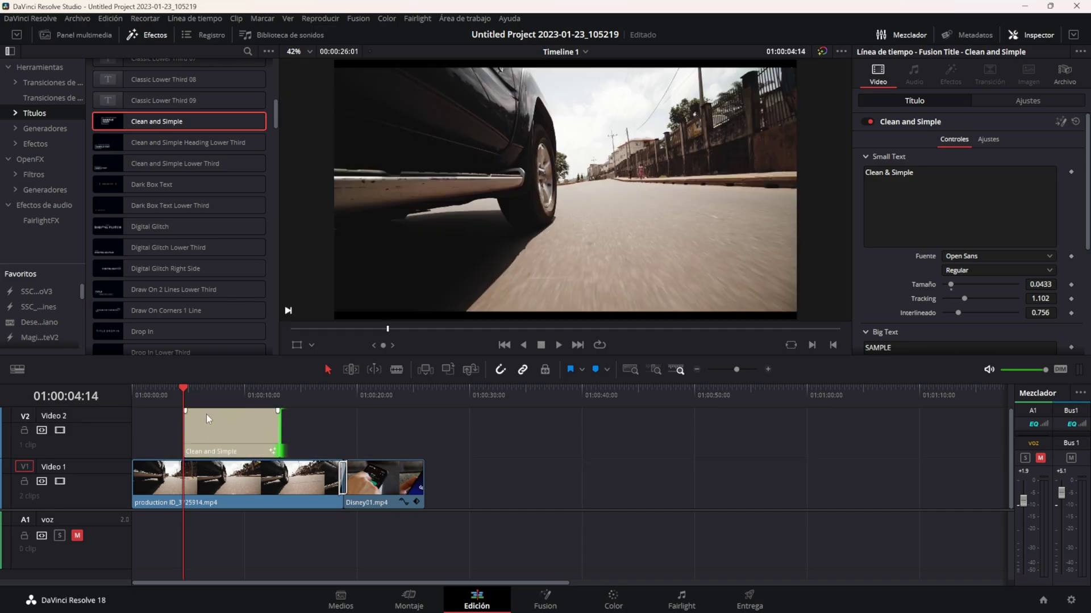
{"action": "left_click_drag", "start_coordinate": [185, 388], "coordinate": [163, 387]}
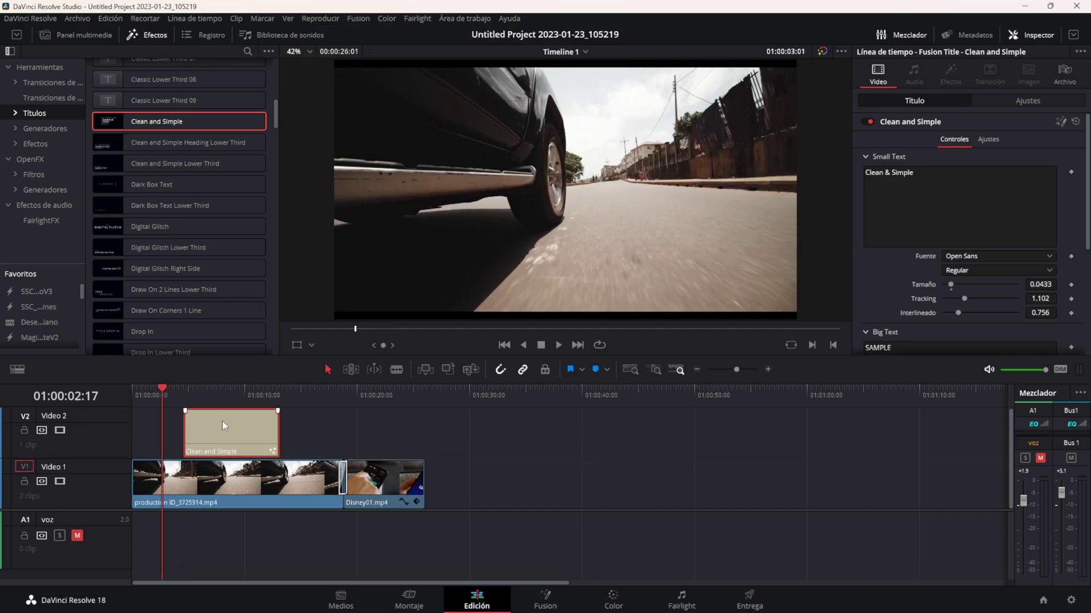
{"action": "left_click_drag", "start_coordinate": [278, 435], "coordinate": [295, 434]}
Add a fade-in and fade-out to the title clip, then play it back to preview
{"action": "left_click", "coordinate": [197, 420]}
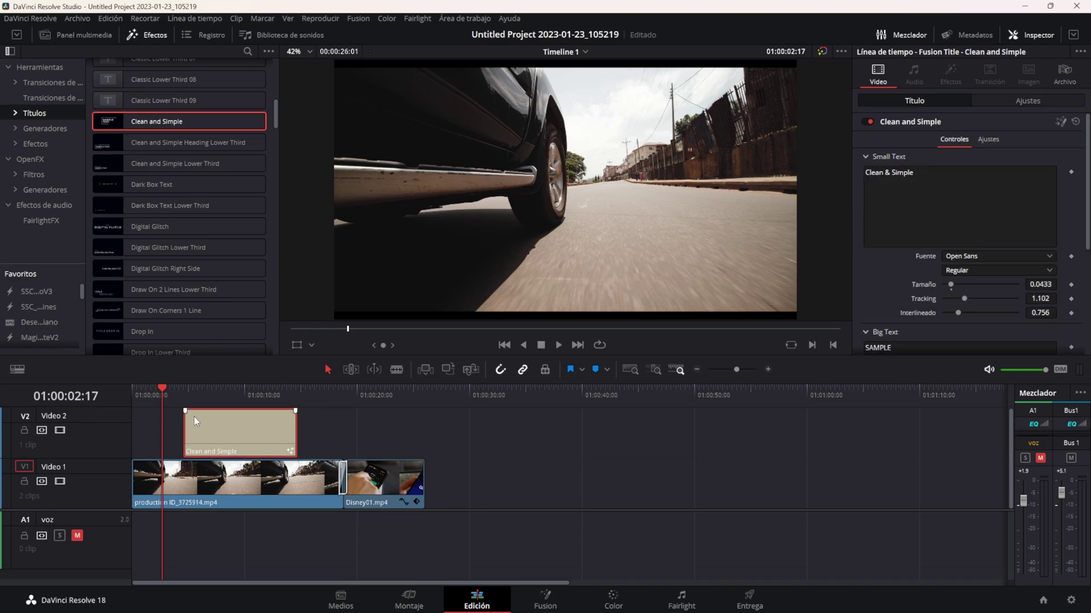
{"action": "mouse_move", "coordinate": [185, 410]}
{"action": "left_mouse_down"}
{"action": "mouse_move", "coordinate": [199, 411]}
{"action": "mouse_move", "coordinate": [185, 410]}
{"action": "left_mouse_up"}
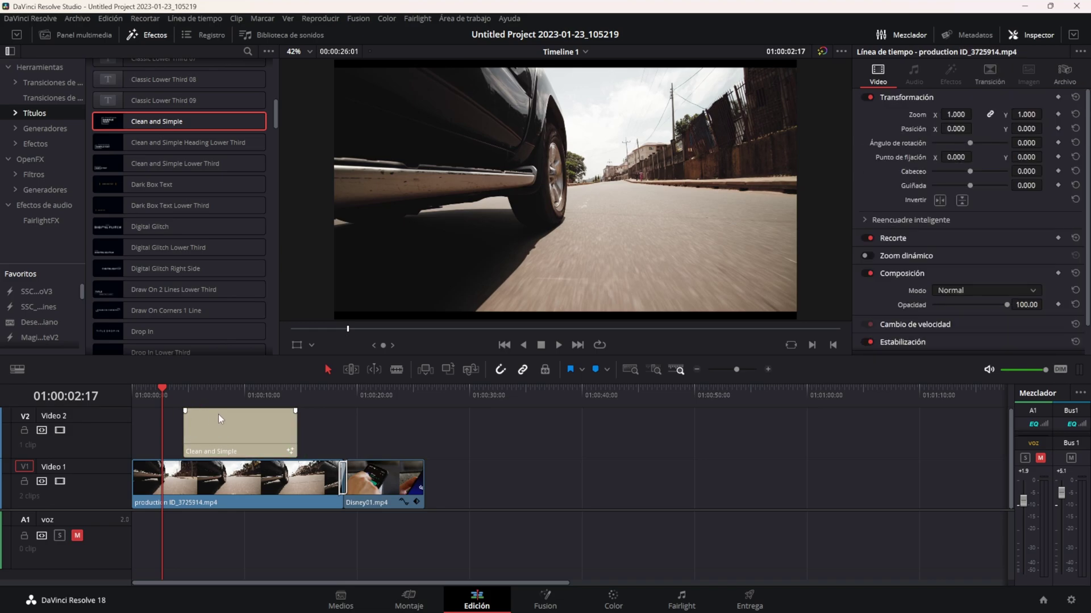
{"action": "mouse_move", "coordinate": [292, 410]}
{"action": "left_mouse_down"}
{"action": "mouse_move", "coordinate": [280, 411]}
{"action": "mouse_move", "coordinate": [296, 410]}
{"action": "left_mouse_up"}
{"action": "left_click", "coordinate": [163, 389]}
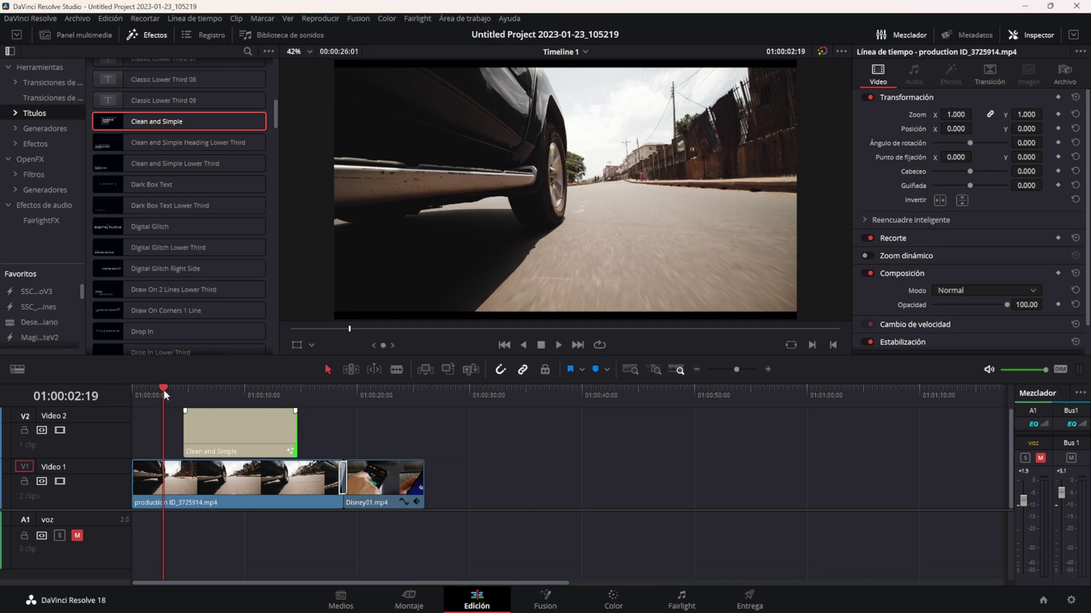
{"action": "key", "text": "space"}
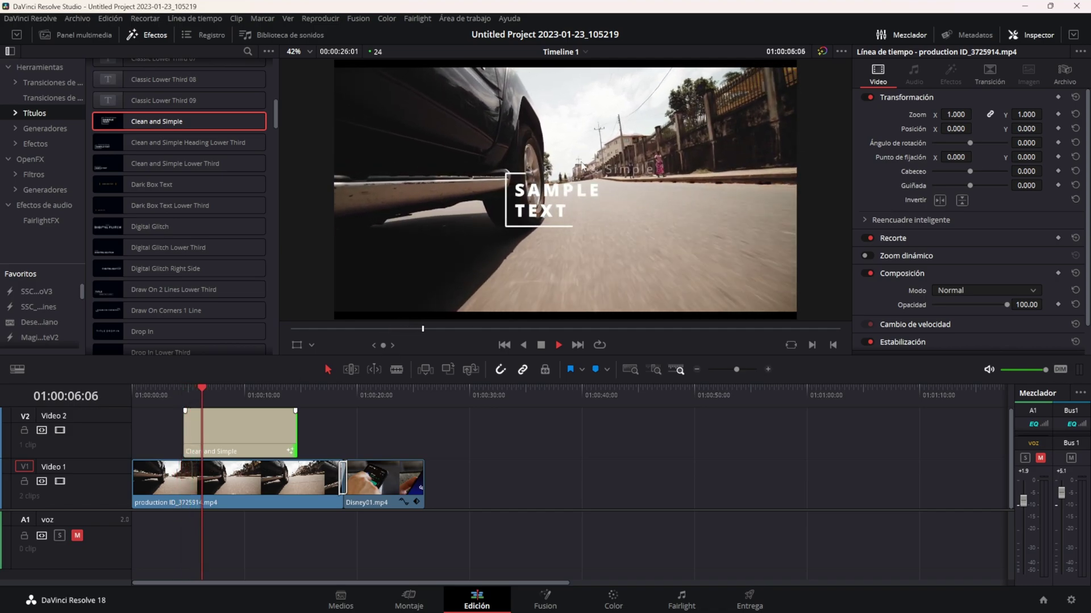
{"action": "key", "text": "space"}
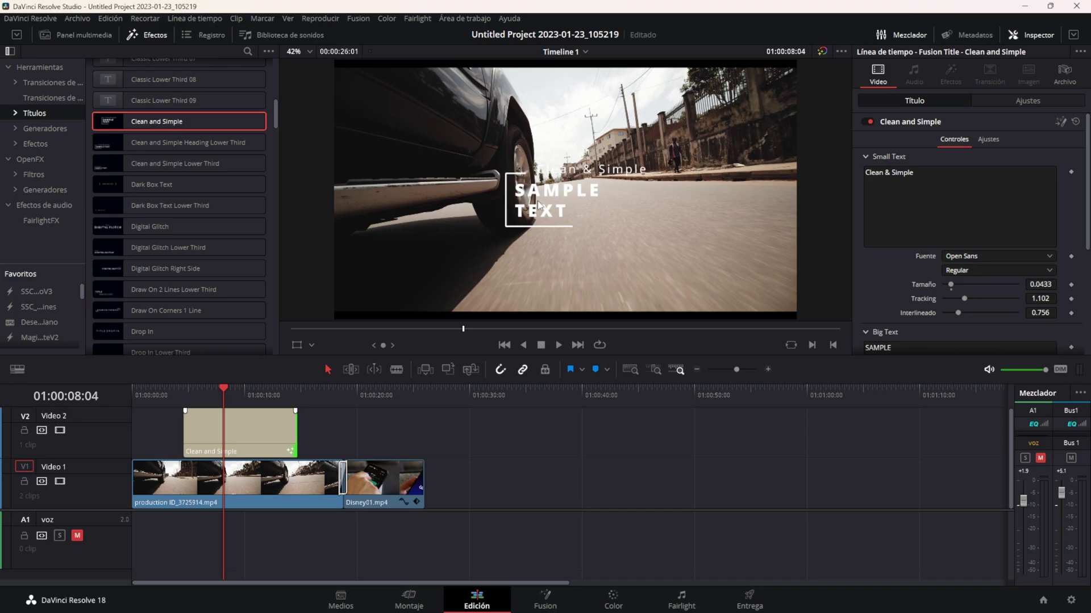
{"action": "left_click", "coordinate": [234, 420]}
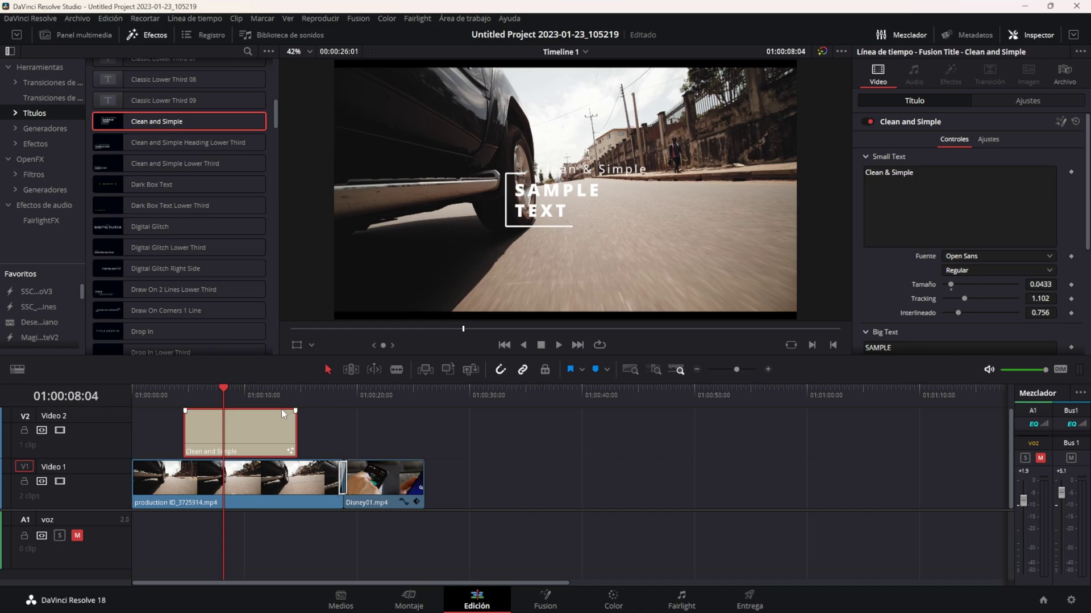
Move the title over Disney01.mp4, trim it to the phone shot's length, and preview it
{"action": "left_click_drag", "start_coordinate": [263, 435], "coordinate": [398, 441]}
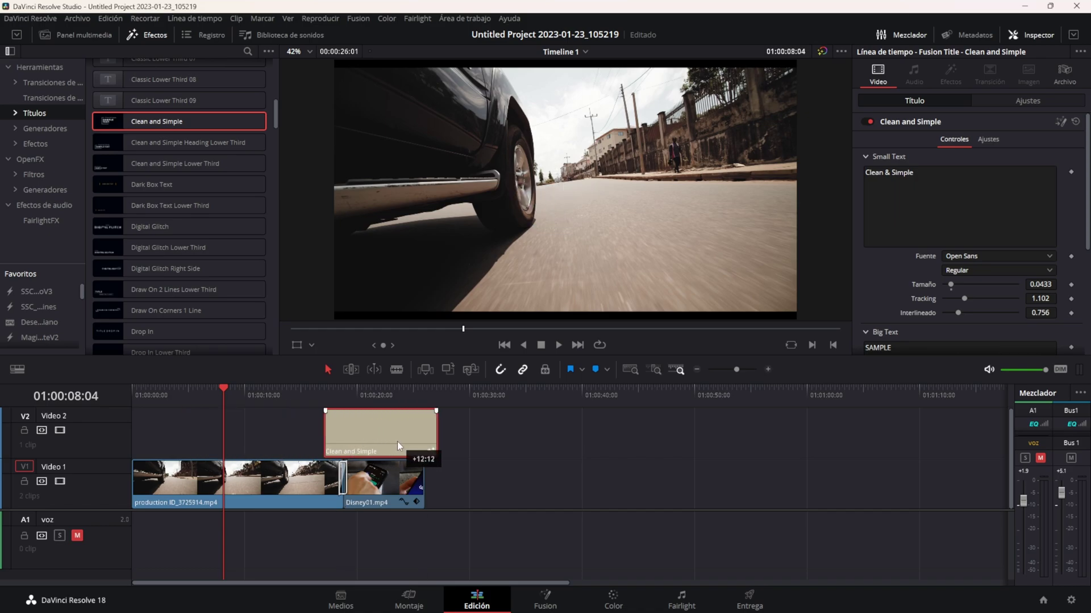
{"action": "left_click", "coordinate": [376, 393]}
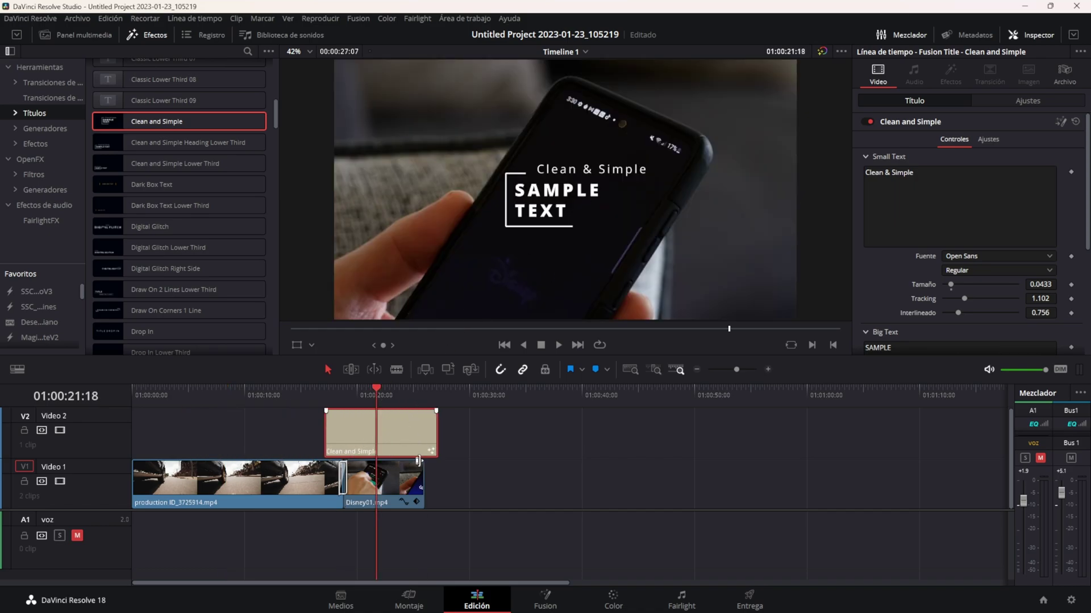
{"action": "left_click_drag", "start_coordinate": [436, 430], "coordinate": [405, 430]}
{"action": "left_click_drag", "start_coordinate": [327, 430], "coordinate": [395, 428]}
{"action": "left_click", "coordinate": [343, 397]}
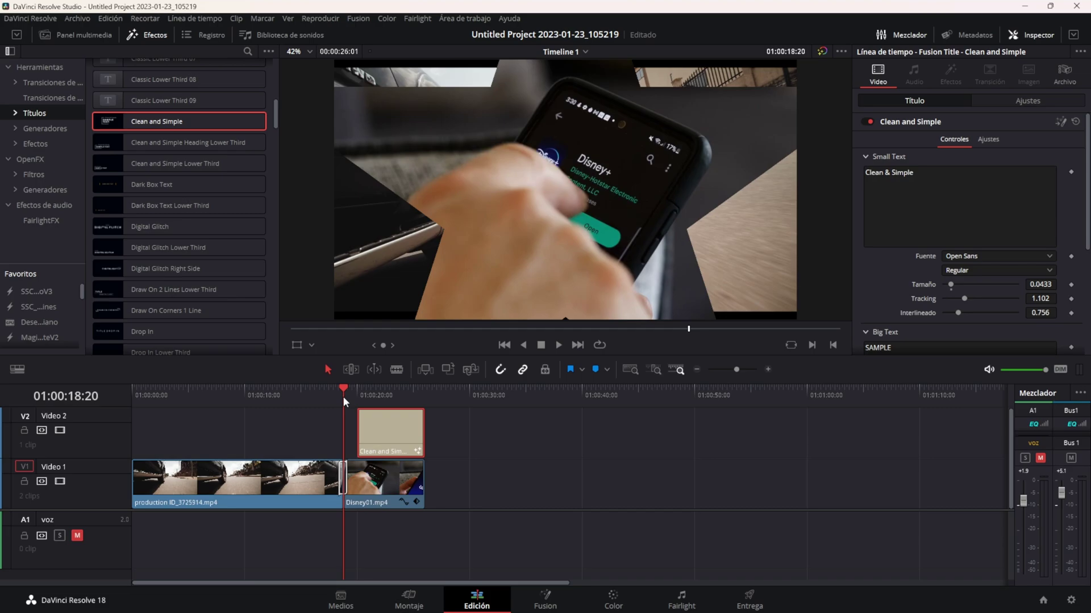
{"action": "key", "text": "space"}
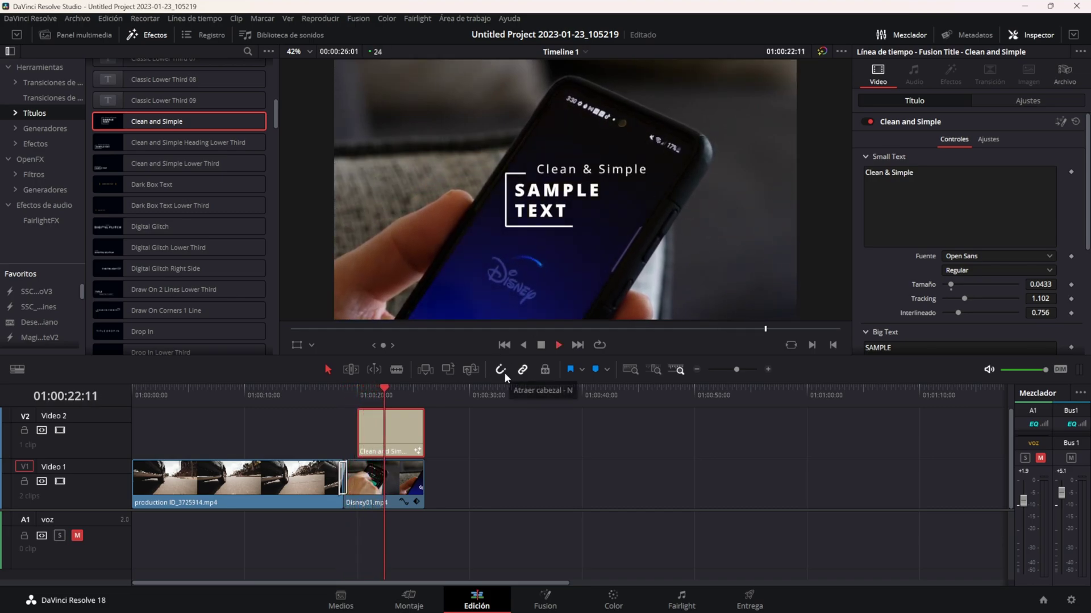
{"action": "key", "text": "space"}
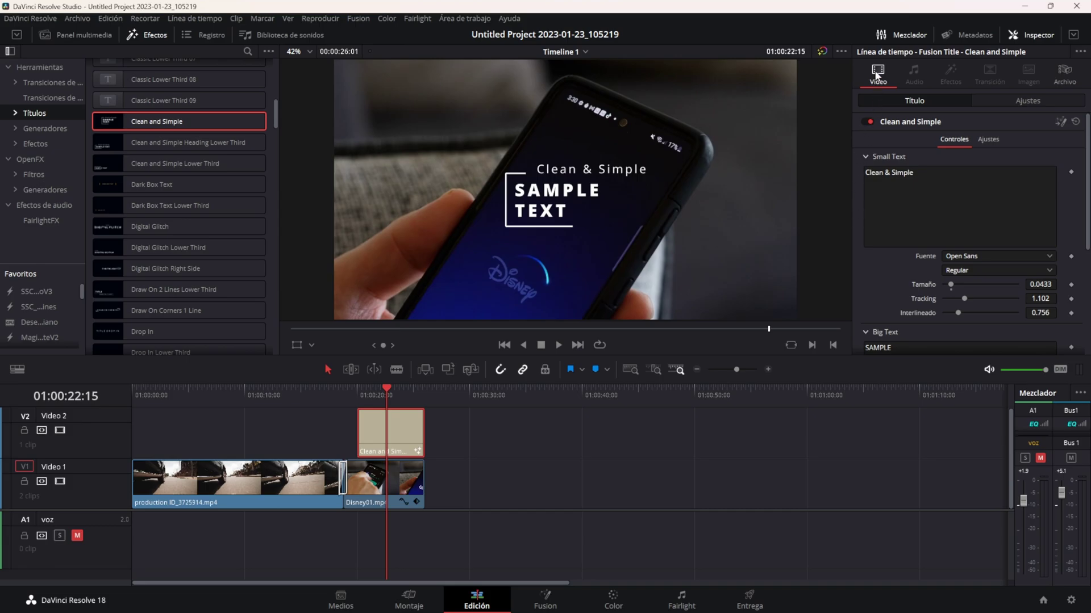
Replace the Small Text placeholder with 'Curso Davinci'
{"action": "left_click", "coordinate": [889, 177]}
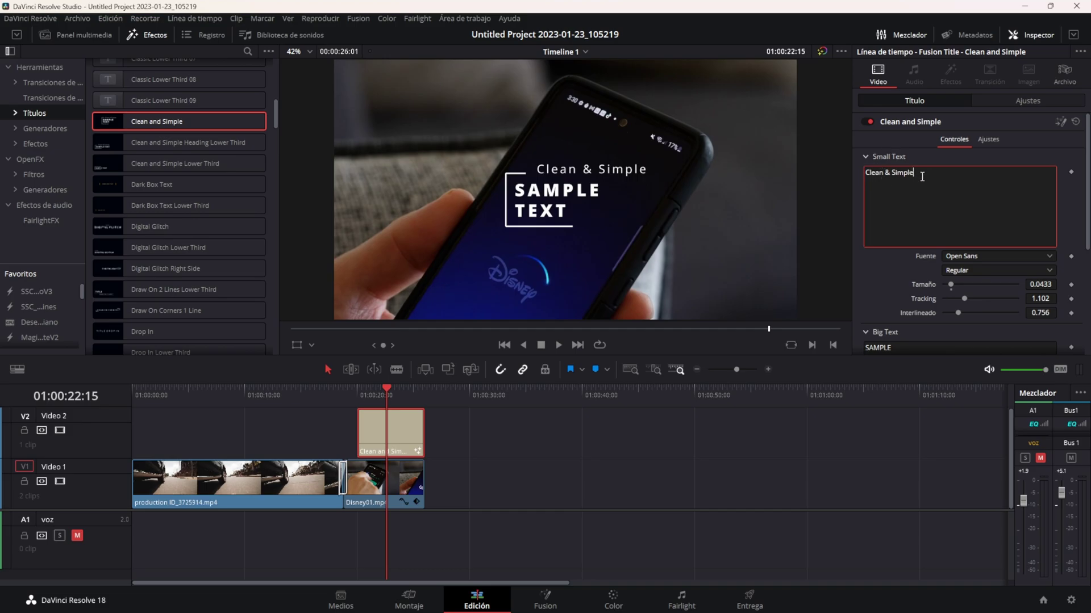
{"action": "left_click_drag", "start_coordinate": [909, 175], "coordinate": [862, 174]}
{"action": "key", "text": "BackSpace"}
{"action": "type", "text": "Curso Davinci"}
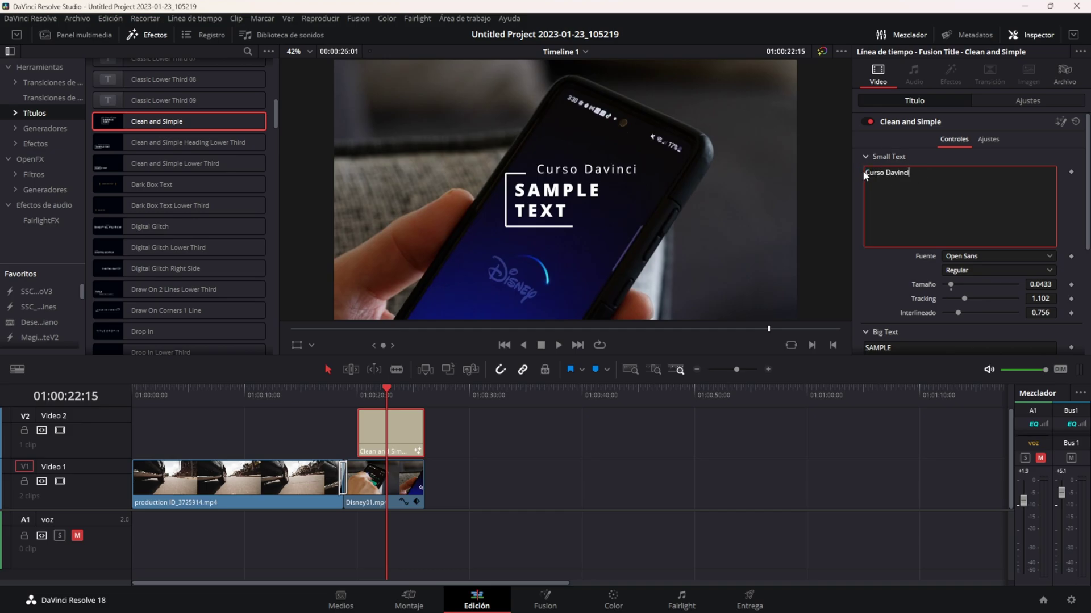
Set the small text to Montserrat, size 0.0472, default tracking and line spacing 0.724
{"action": "scroll", "coordinate": [886, 182], "scroll_direction": "down", "scroll_amount": 2}
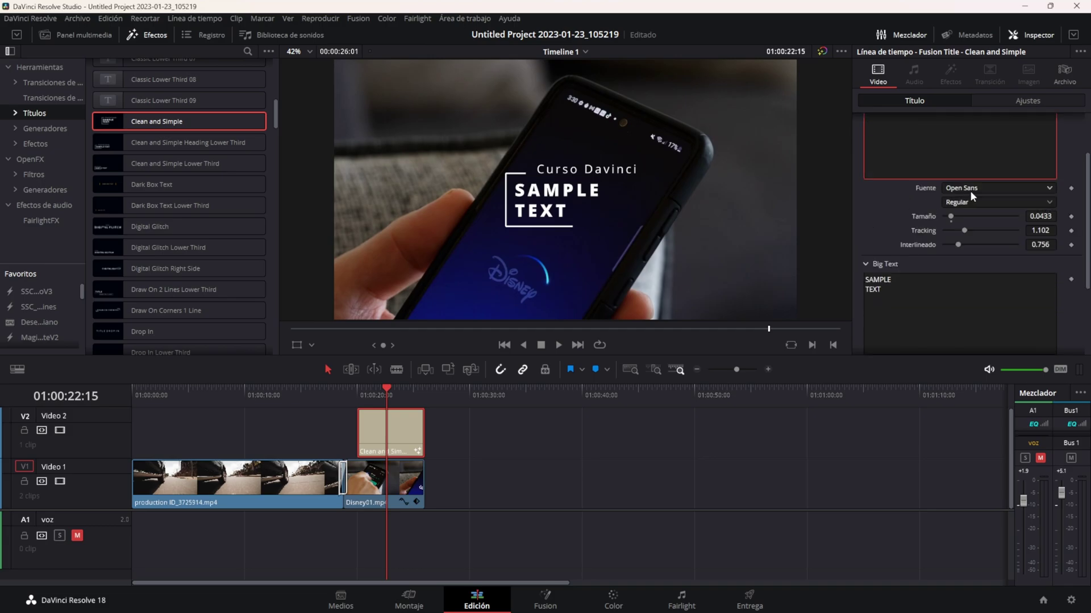
{"action": "left_click", "coordinate": [971, 192]}
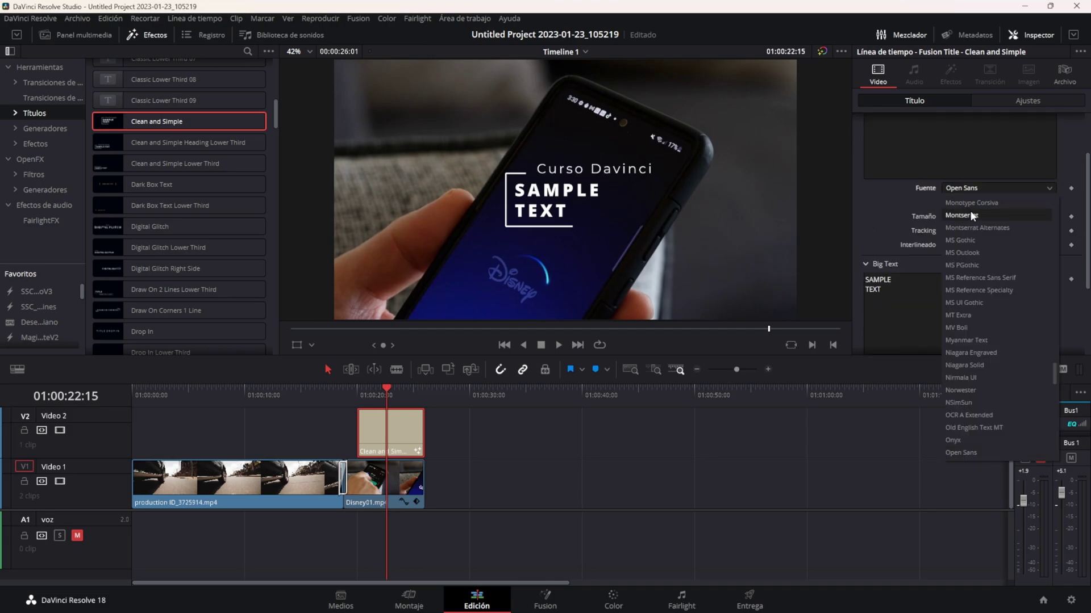
{"action": "left_click", "coordinate": [971, 216]}
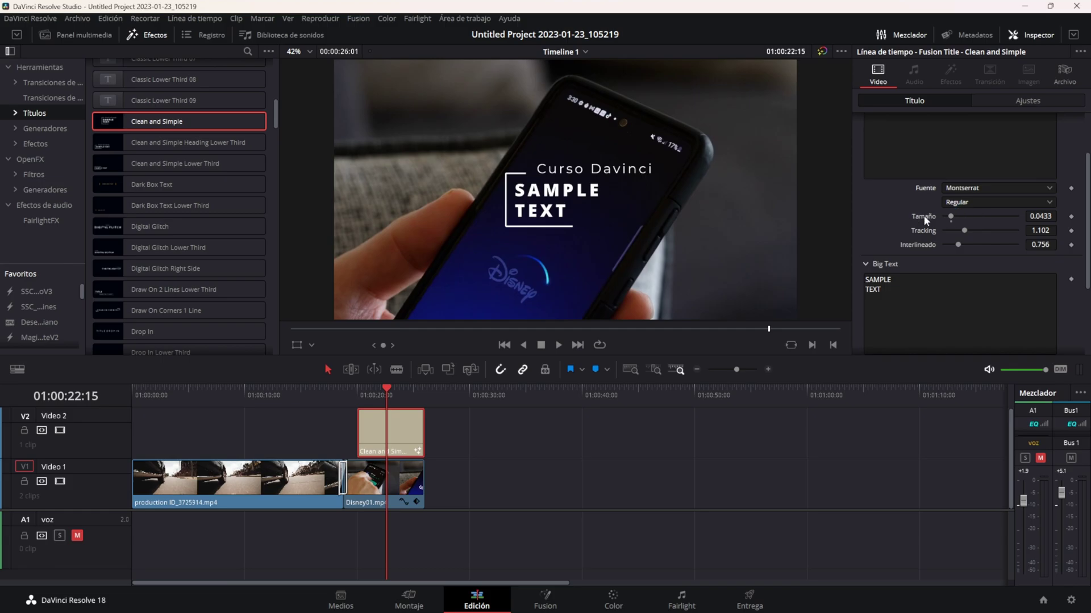
{"action": "left_click_drag", "start_coordinate": [951, 216], "coordinate": [957, 216]}
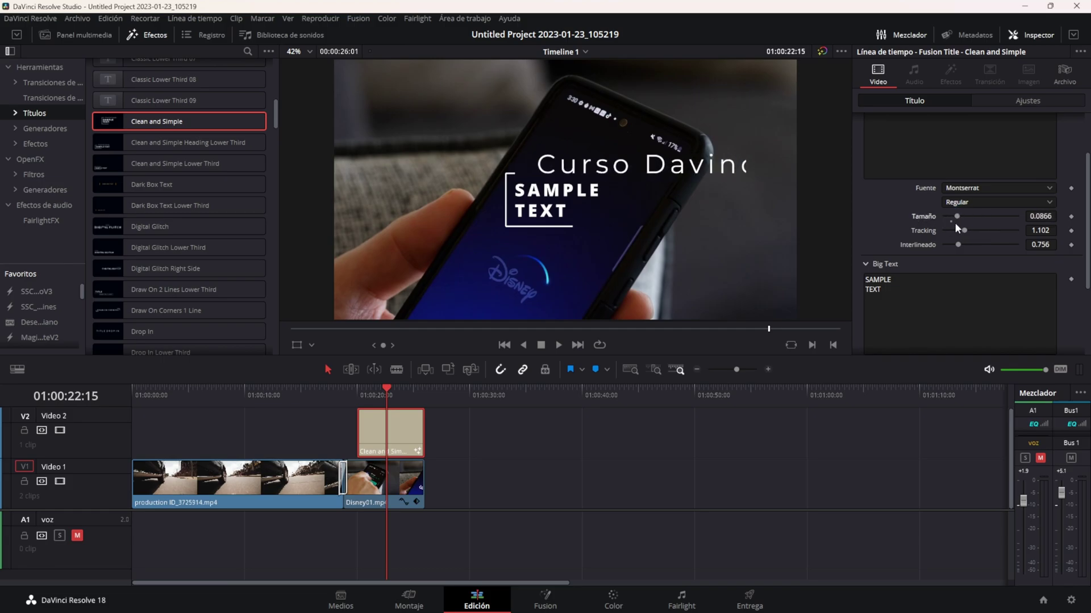
{"action": "left_click", "coordinate": [952, 222]}
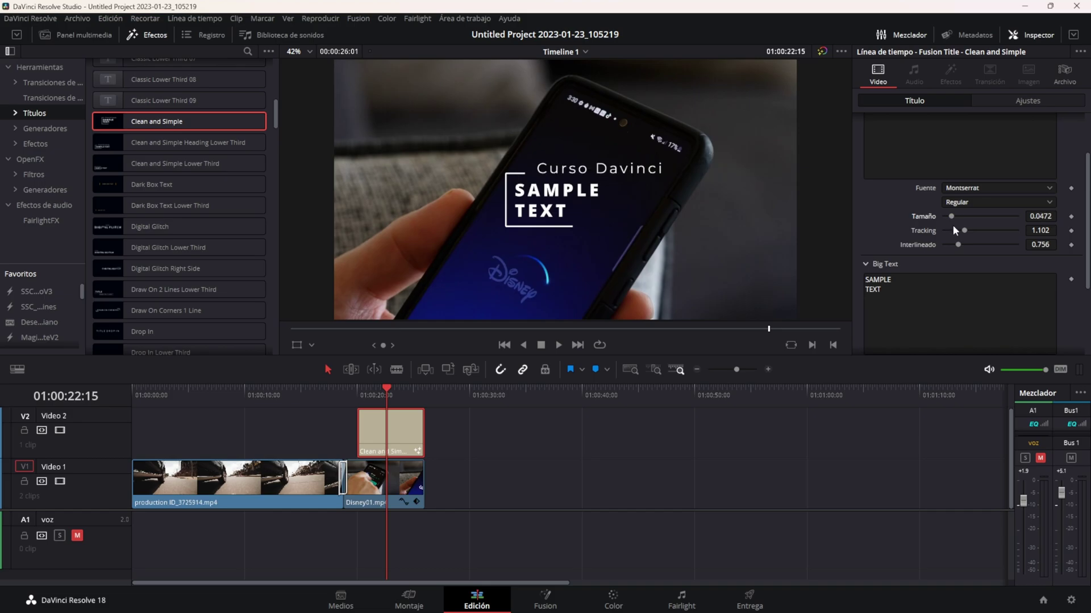
{"action": "left_click_drag", "start_coordinate": [966, 229], "coordinate": [970, 232]}
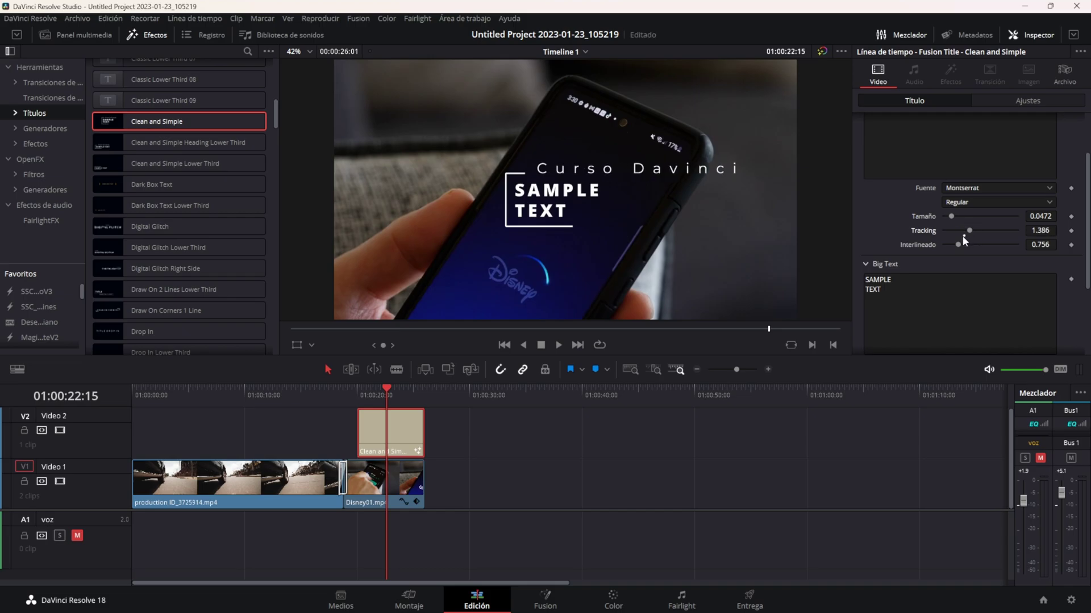
{"action": "double_click", "coordinate": [962, 234]}
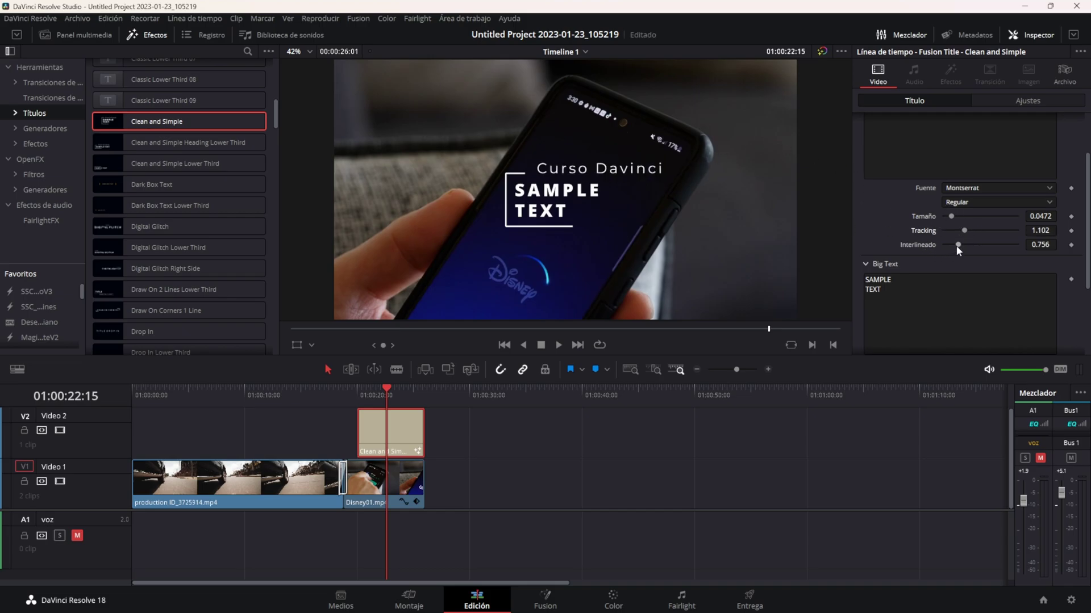
{"action": "left_click_drag", "start_coordinate": [956, 245], "coordinate": [962, 243]}
Replace the Big Text with 'Profesor' and 'Saitama' on two separate lines
{"action": "left_click", "coordinate": [920, 241]}
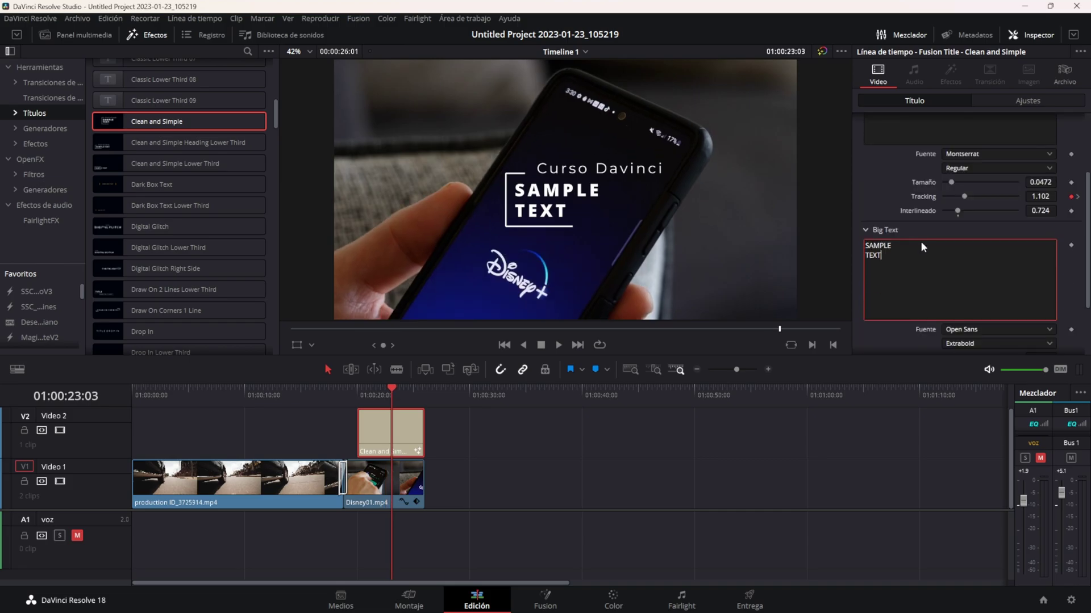
{"action": "scroll", "coordinate": [904, 228], "scroll_direction": "down", "scroll_amount": 2}
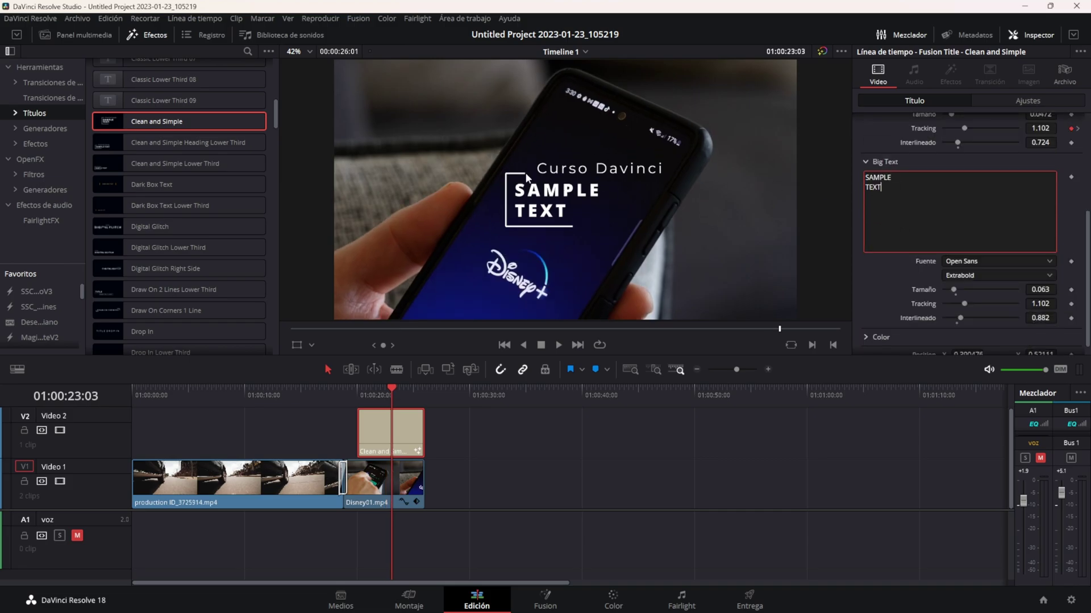
{"action": "key", "text": "ctrl+a"}
{"action": "type", "text": "P"}
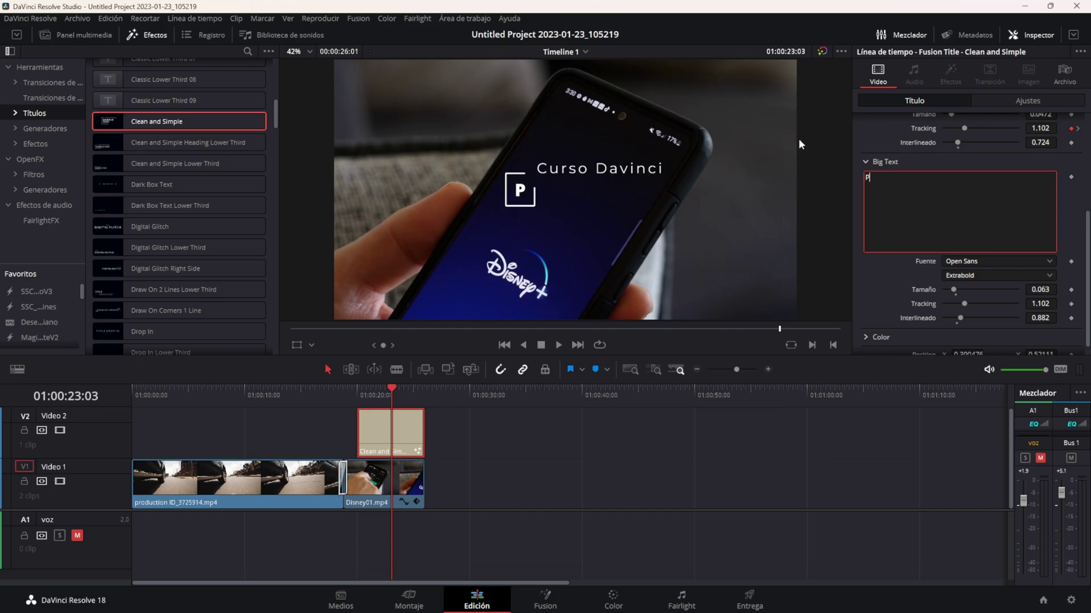
{"action": "type", "text": "rofesor"}
{"action": "key", "text": "Return"}
{"action": "type", "text": "Saitama"}
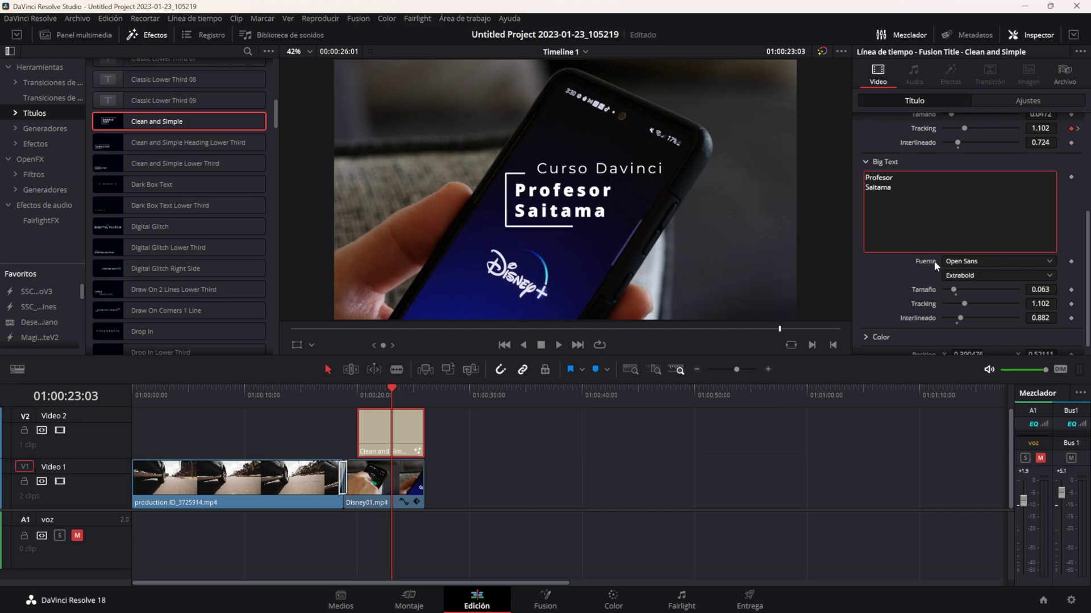
Set the big text font to Montserrat with the Bold style
{"action": "left_click", "coordinate": [965, 261]}
{"action": "left_click", "coordinate": [964, 285]}
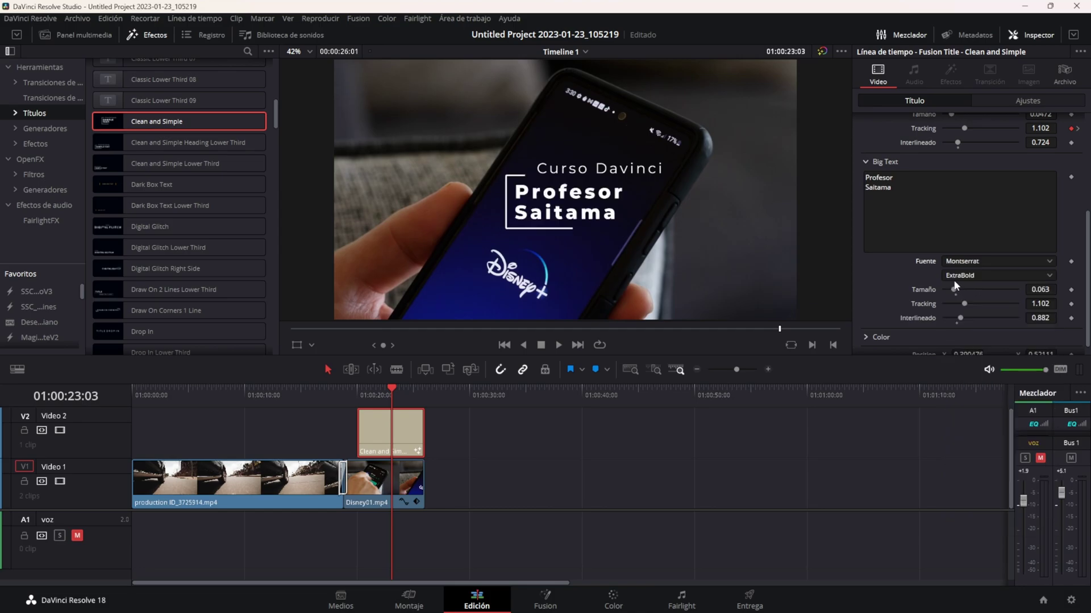
{"action": "left_click", "coordinate": [966, 277]}
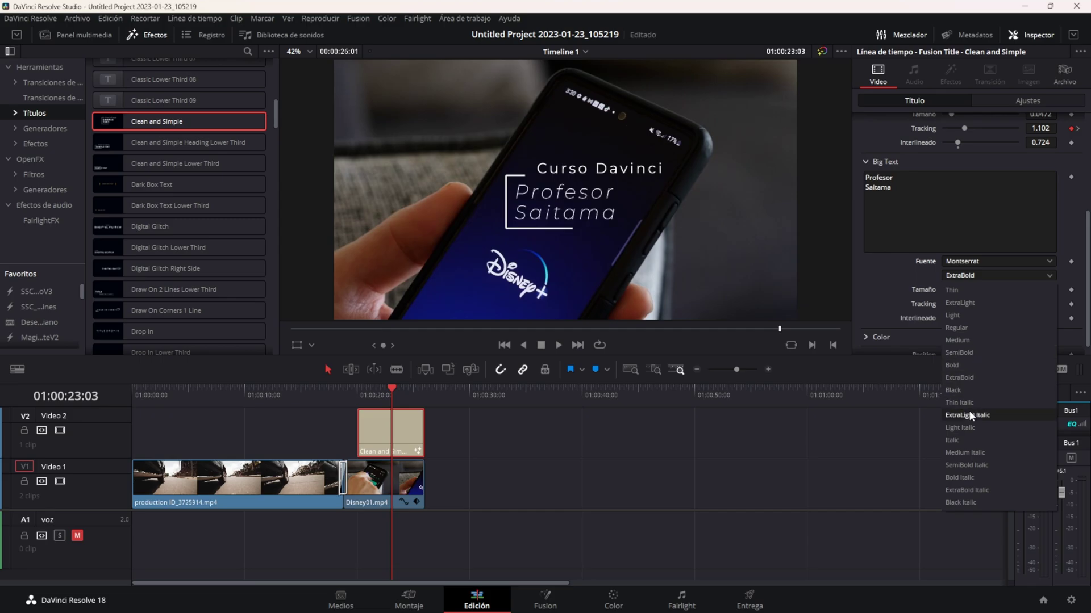
{"action": "left_click", "coordinate": [967, 364]}
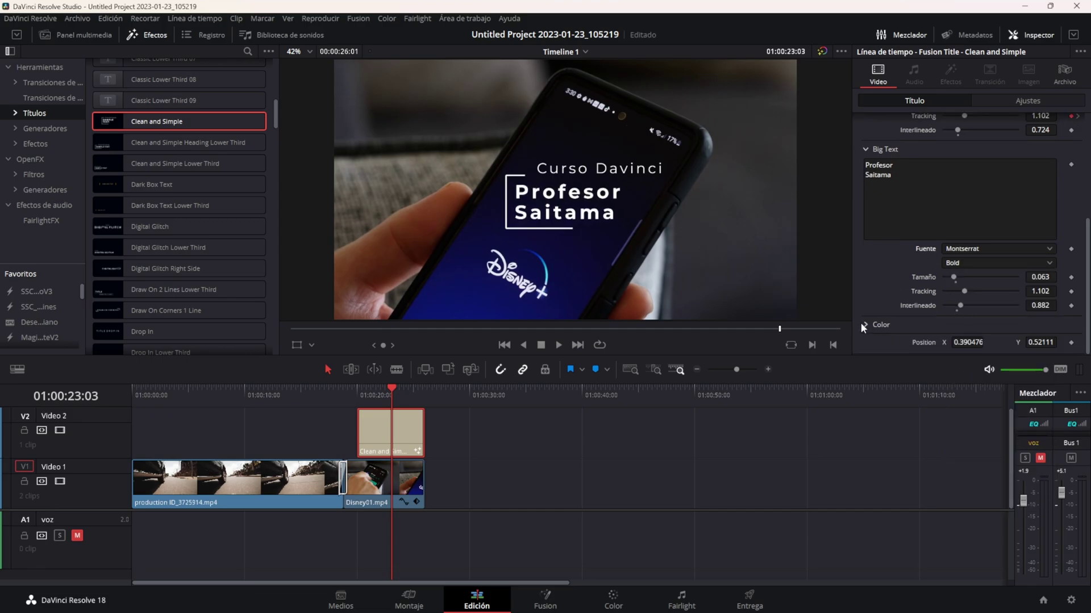
{"action": "left_click", "coordinate": [866, 326]}
{"action": "scroll", "coordinate": [892, 271], "scroll_direction": "down", "scroll_amount": 3}
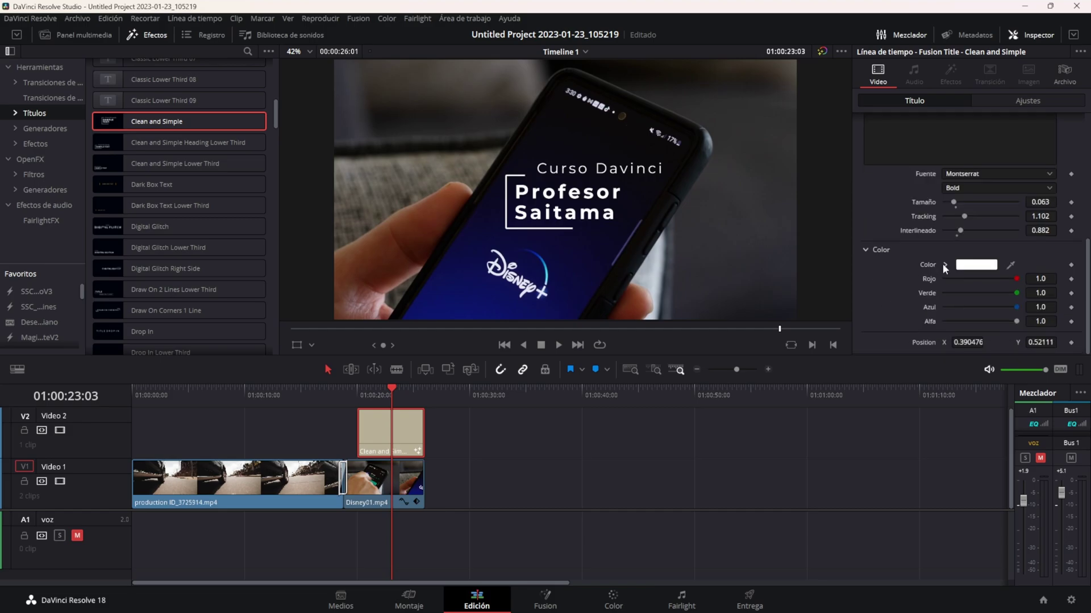
{"action": "left_click", "coordinate": [972, 265]}
{"action": "mouse_move", "coordinate": [622, 200]}
{"action": "left_mouse_down"}
{"action": "mouse_move", "coordinate": [419, 210]}
{"action": "mouse_move", "coordinate": [336, 159]}
{"action": "left_mouse_up"}
{"action": "left_click", "coordinate": [142, 228]}
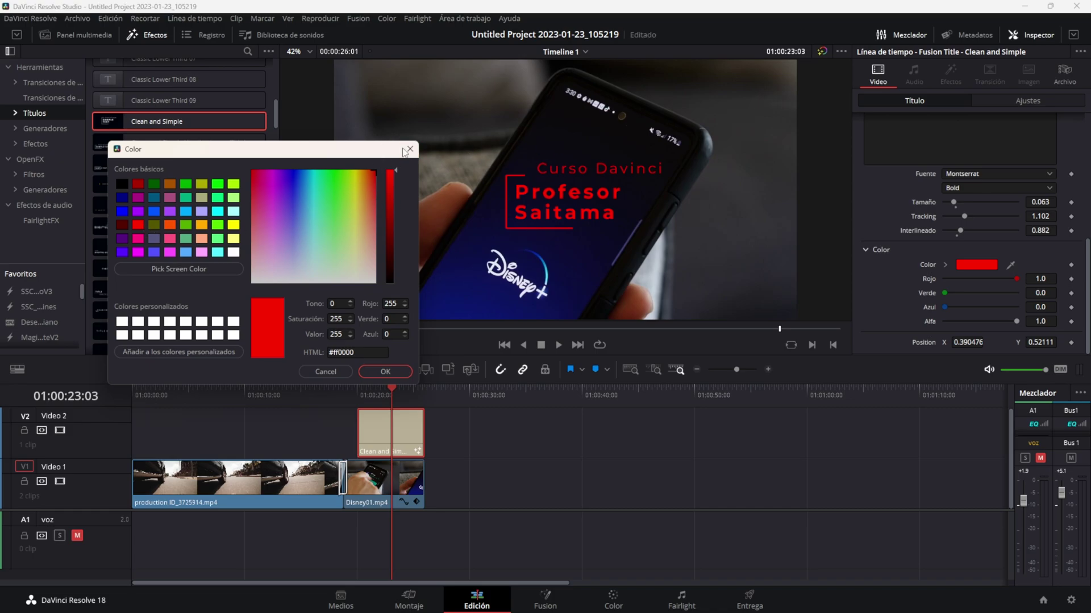
{"action": "left_click", "coordinate": [409, 148]}
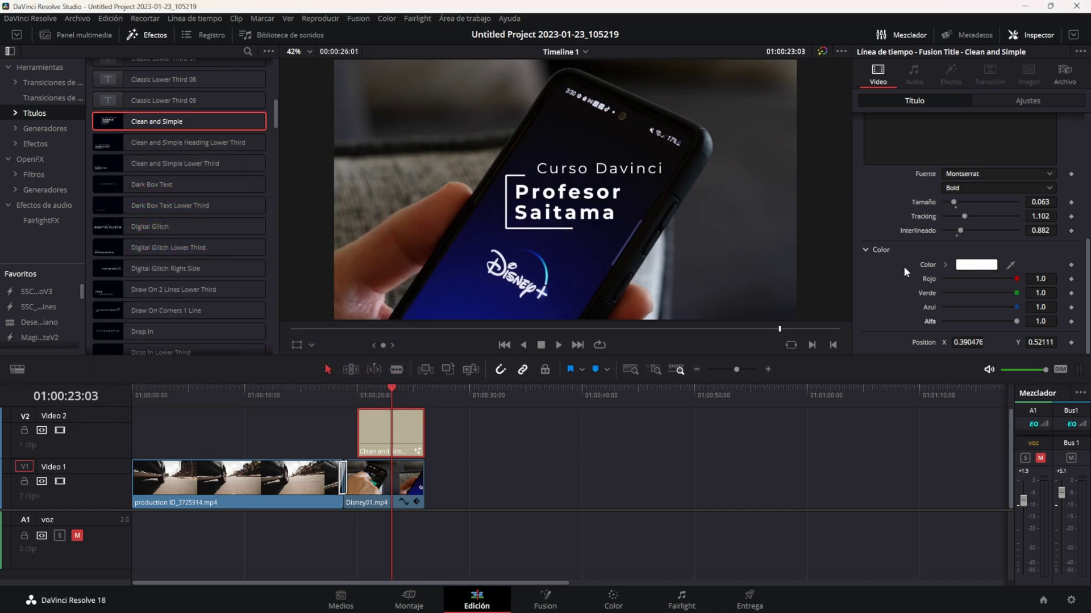
In Ajustes, set Zoom to 1.260 and Position X to 22, leaving rotation and Cabeceo at 0
{"action": "left_click", "coordinate": [1033, 103]}
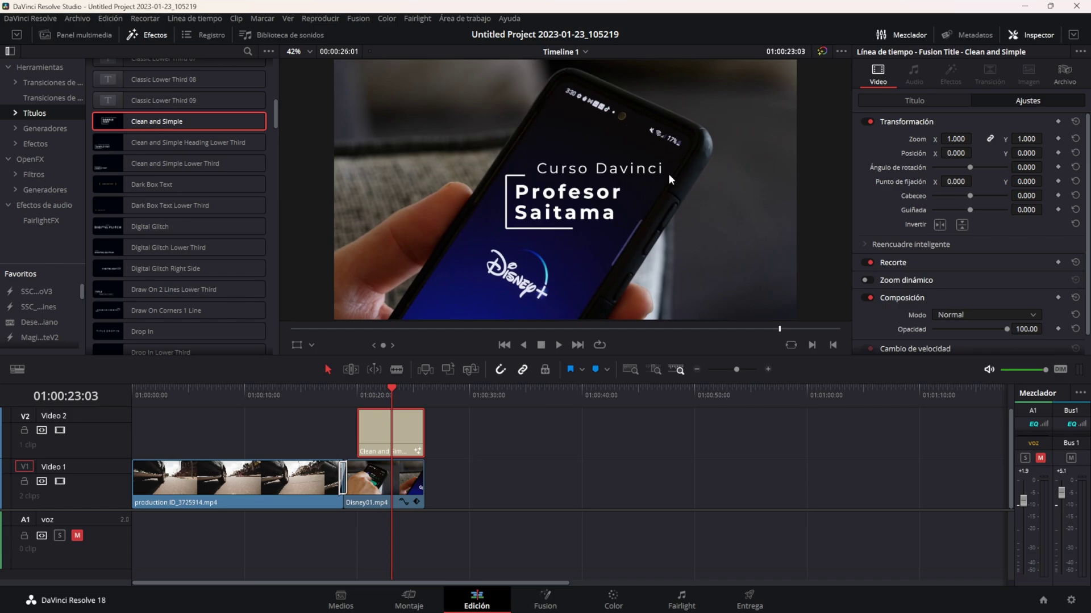
{"action": "mouse_move", "coordinate": [956, 138]}
{"action": "left_mouse_down"}
{"action": "mouse_move", "coordinate": [975, 138]}
{"action": "mouse_move", "coordinate": [966, 167]}
{"action": "mouse_move", "coordinate": [995, 196]}
{"action": "mouse_move", "coordinate": [948, 194]}
{"action": "left_mouse_up"}
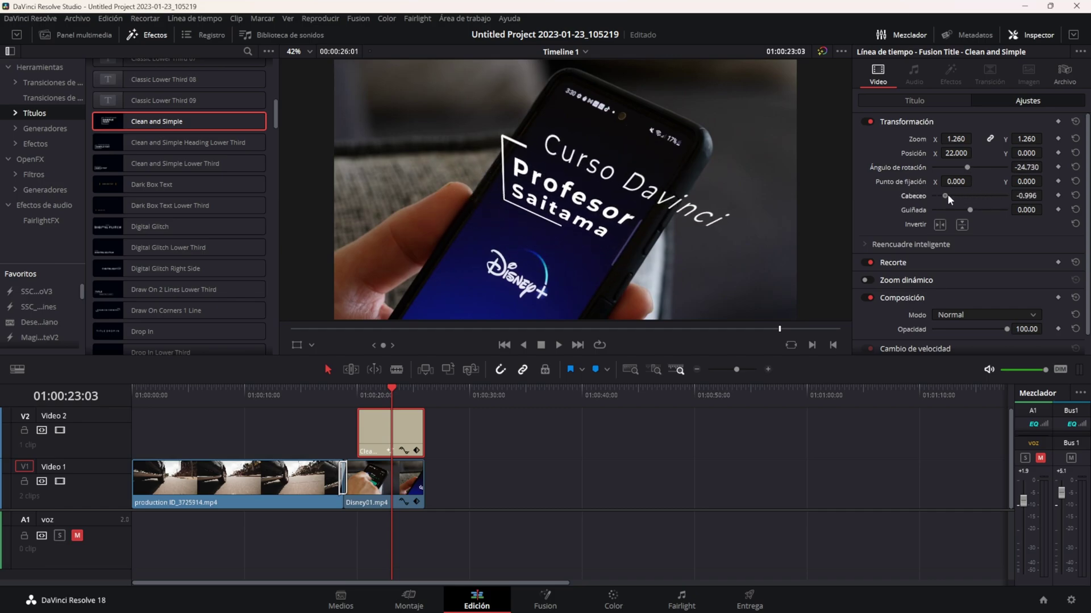
{"action": "left_click", "coordinate": [1076, 168]}
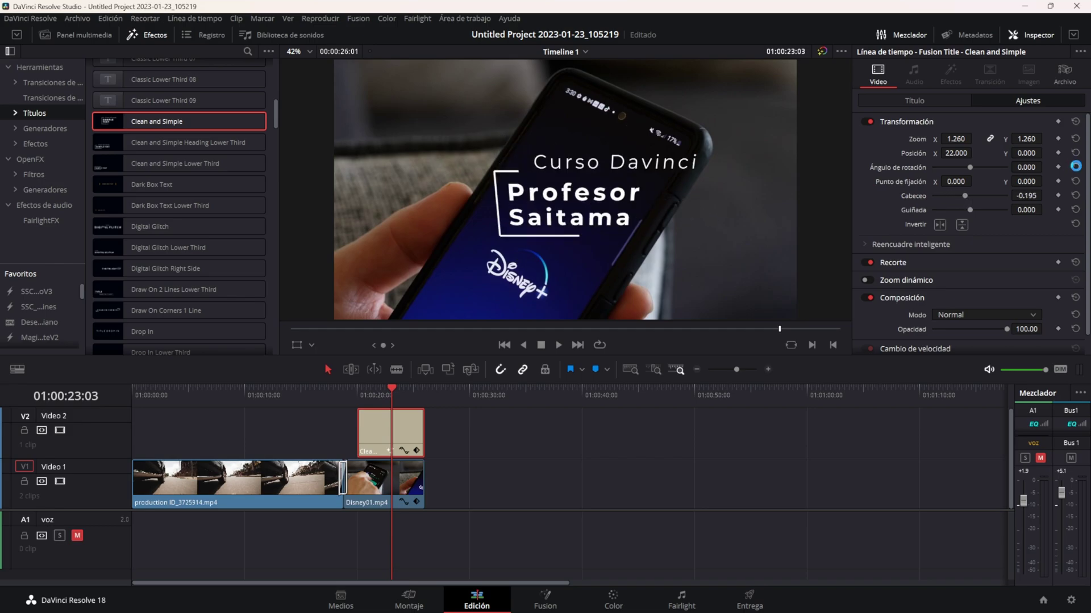
{"action": "left_click", "coordinate": [372, 391]}
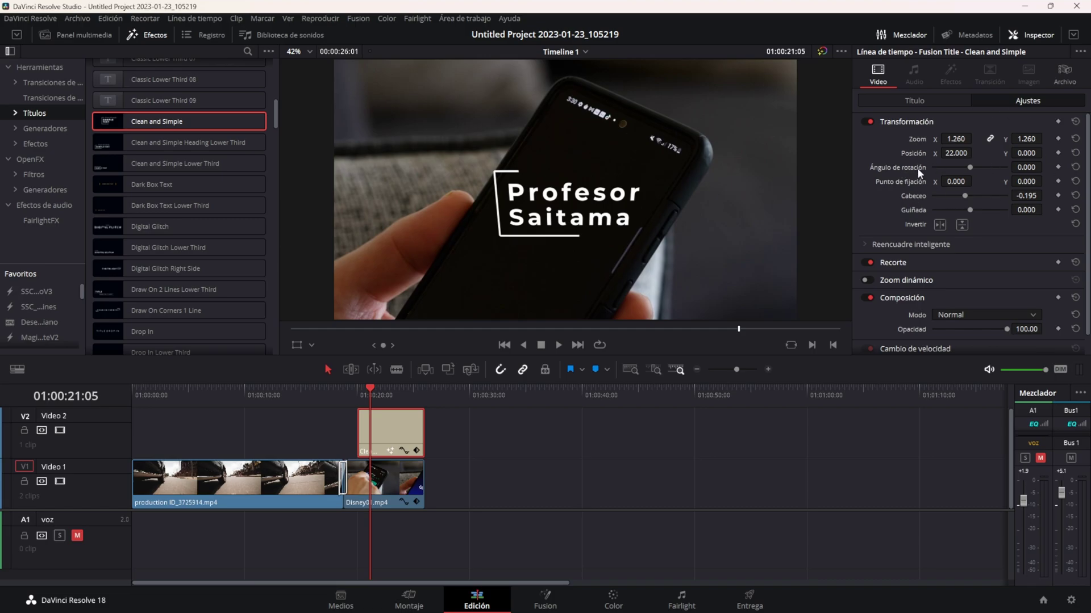
{"action": "left_click_drag", "start_coordinate": [970, 167], "coordinate": [970, 170]}
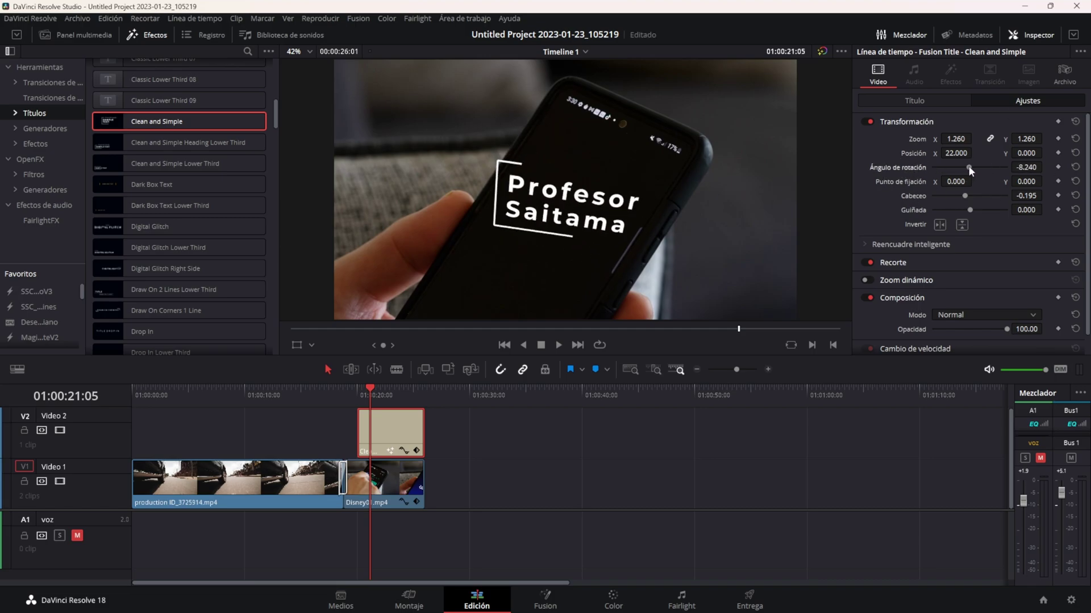
{"action": "double_click", "coordinate": [967, 168]}
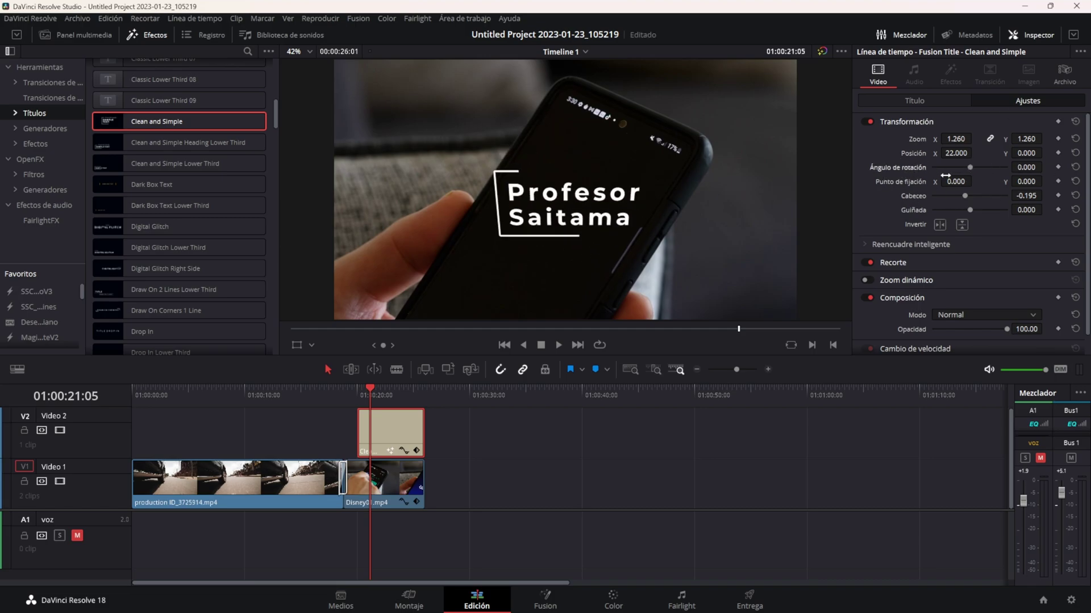
{"action": "left_click", "coordinate": [1075, 195]}
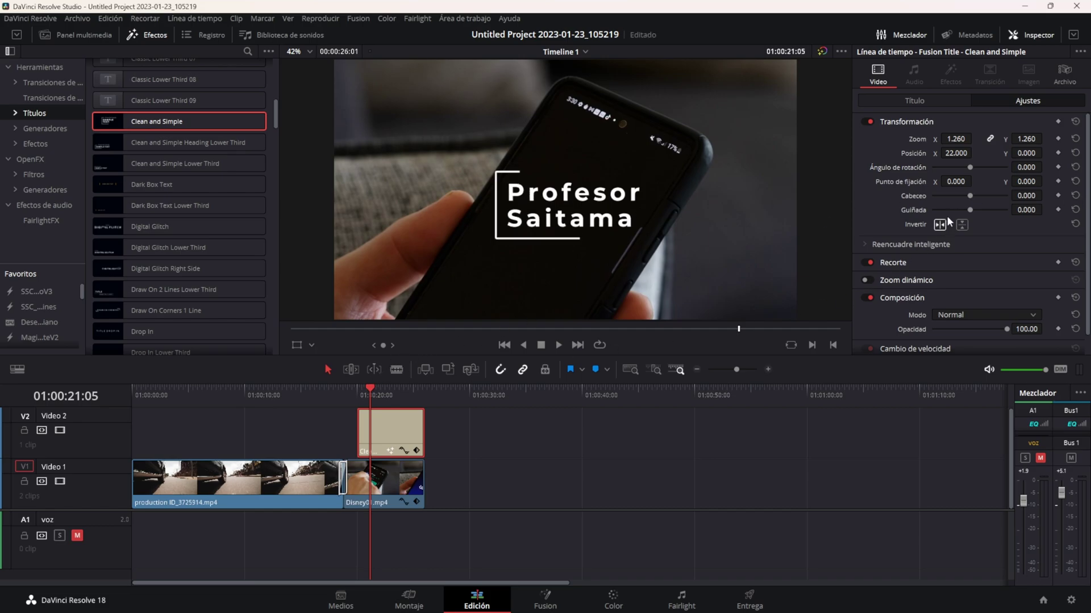
Keyframe the title's Cabeceo from 0 at the start to 1.454 later in the clip
{"action": "left_click", "coordinate": [1060, 195]}
{"action": "left_click_drag", "start_coordinate": [372, 390], "coordinate": [411, 392]}
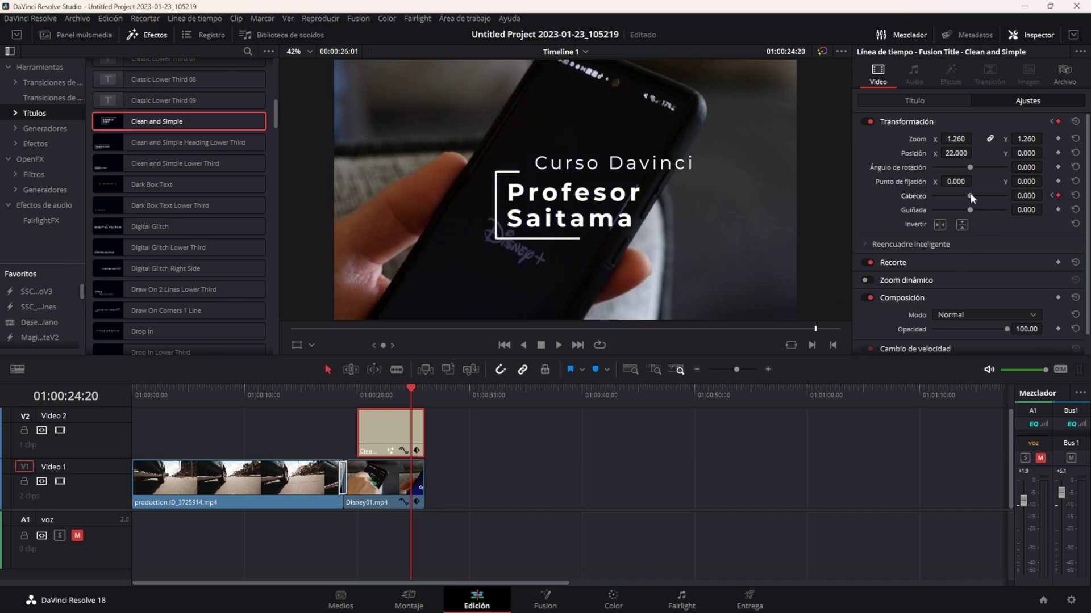
{"action": "left_click_drag", "start_coordinate": [970, 195], "coordinate": [1005, 196]}
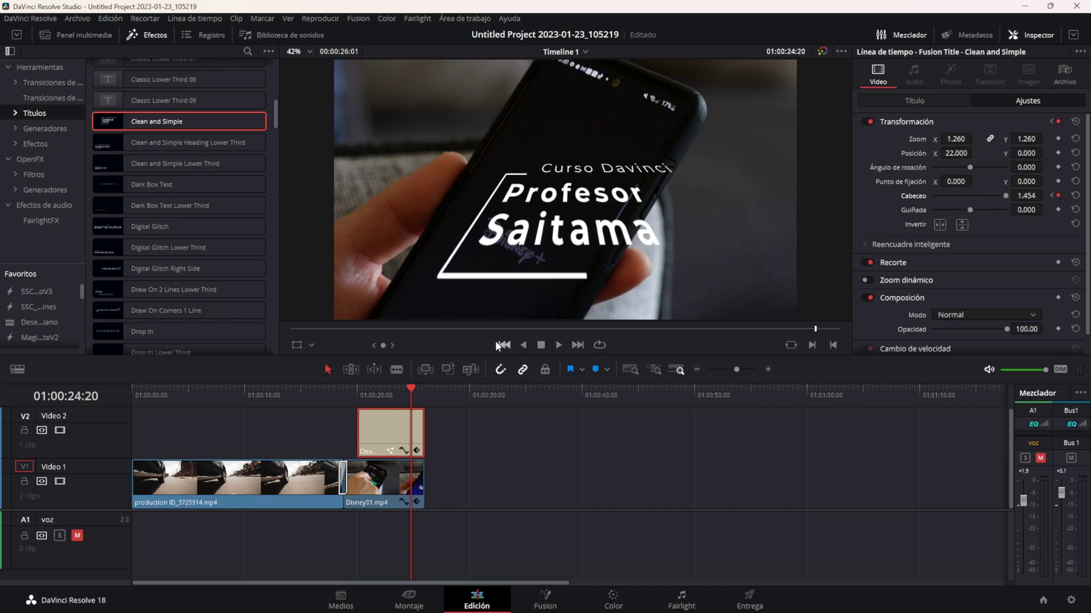
Play back the pitch animation, then reset Cabeceo and remove its keyframes
{"action": "left_click", "coordinate": [356, 391]}
{"action": "key", "text": "space"}
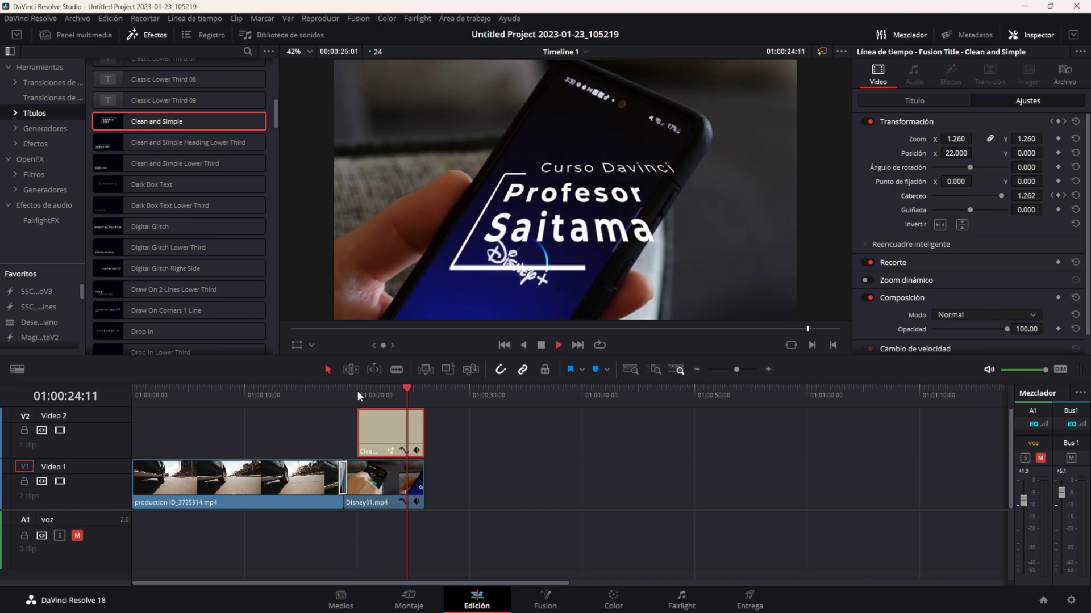
{"action": "key", "text": "space"}
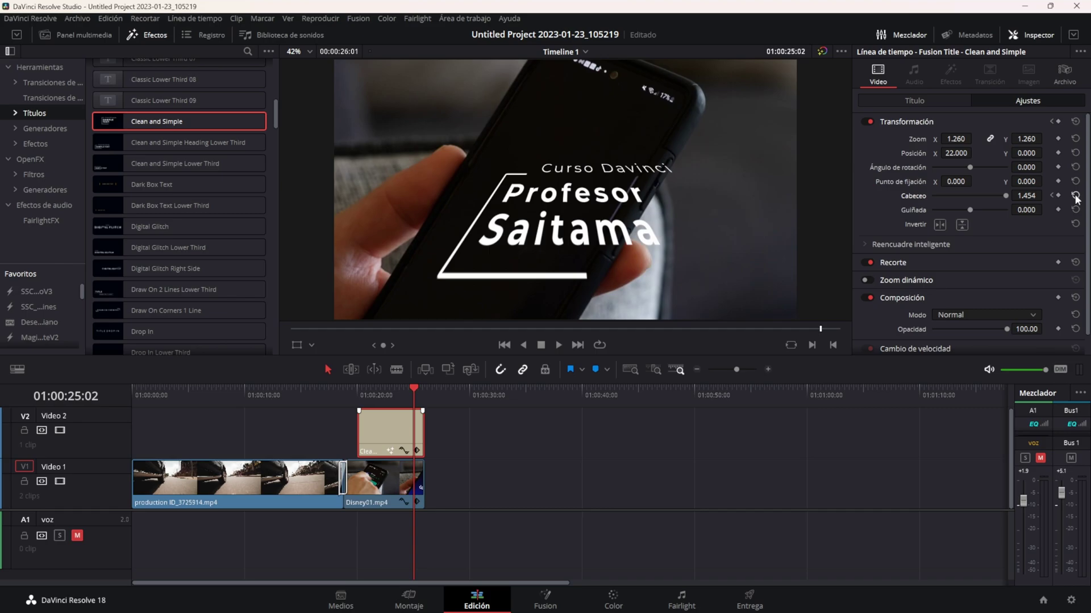
{"action": "left_click", "coordinate": [1075, 196]}
Reset the title's Transformación and test cropping it from the left with Recorte
{"action": "left_click", "coordinate": [1076, 122]}
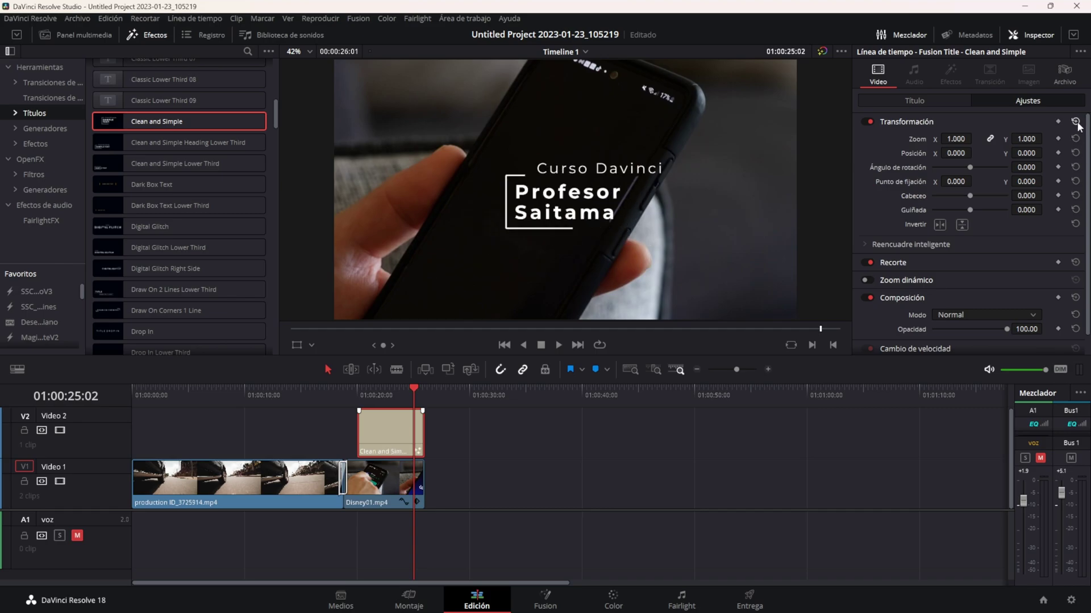
{"action": "left_click", "coordinate": [889, 262]}
{"action": "scroll", "coordinate": [887, 268], "scroll_direction": "down", "scroll_amount": 2}
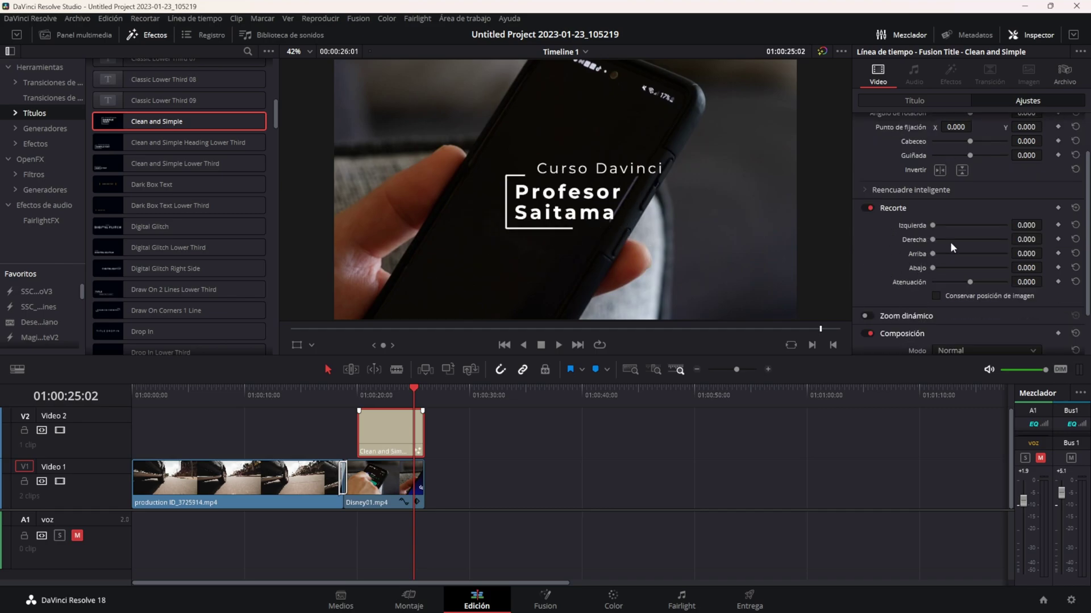
{"action": "mouse_move", "coordinate": [934, 224]}
{"action": "left_mouse_down"}
{"action": "mouse_move", "coordinate": [985, 222]}
{"action": "mouse_move", "coordinate": [932, 225]}
{"action": "left_mouse_up"}
{"action": "scroll", "coordinate": [903, 278], "scroll_direction": "down", "scroll_amount": 2}
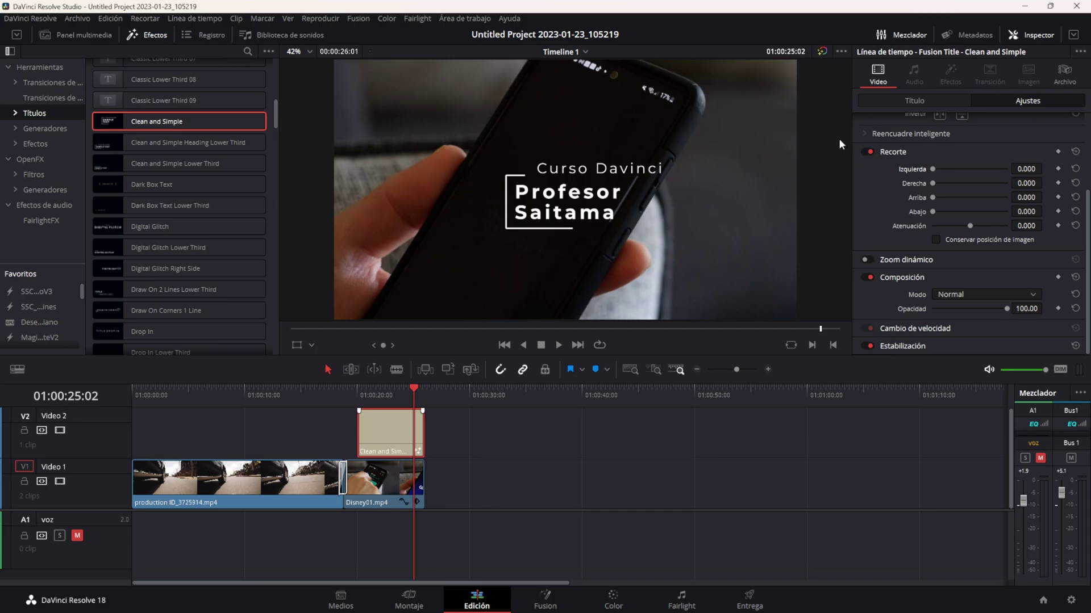
Delete the Clean and Simple title clip from Video 2, leaving the track empty
{"action": "left_click", "coordinate": [379, 391]}
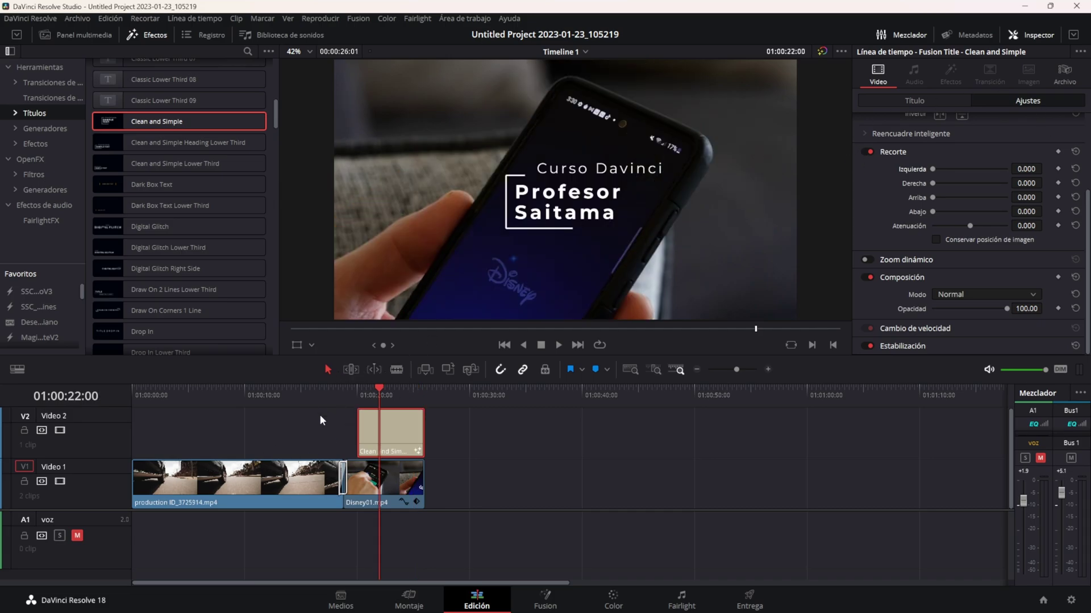
{"action": "key", "text": "Delete"}
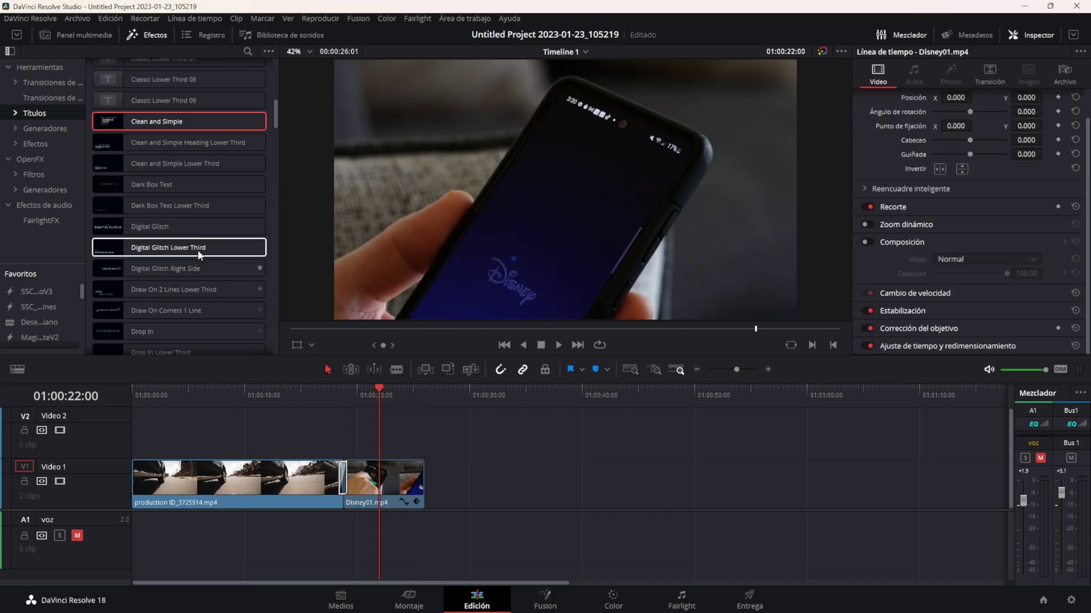
{"action": "scroll", "coordinate": [199, 256], "scroll_direction": "down", "scroll_amount": 6}
{"action": "scroll", "coordinate": [199, 257], "scroll_direction": "down", "scroll_amount": 4}
{"action": "scroll", "coordinate": [196, 255], "scroll_direction": "down", "scroll_amount": 3}
{"action": "scroll", "coordinate": [198, 264], "scroll_direction": "down", "scroll_amount": 4}
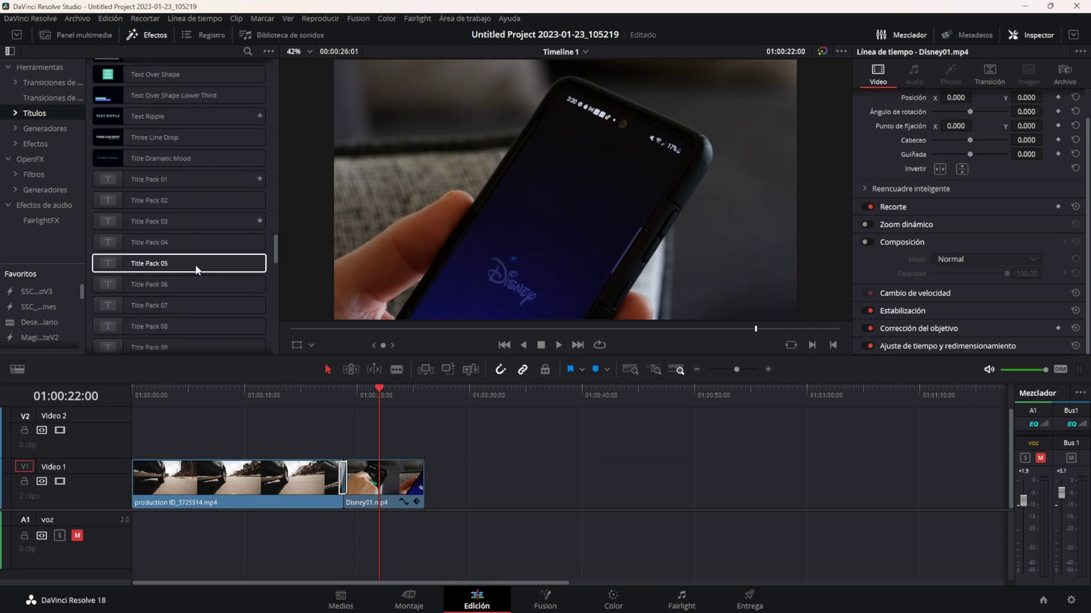
{"action": "scroll", "coordinate": [199, 275], "scroll_direction": "down", "scroll_amount": 4}
Preview the Subtítulo template and remove the empty Video 2 track with Eliminar pista
{"action": "scroll", "coordinate": [199, 271], "scroll_direction": "down", "scroll_amount": 1}
{"action": "left_click", "coordinate": [133, 151]}
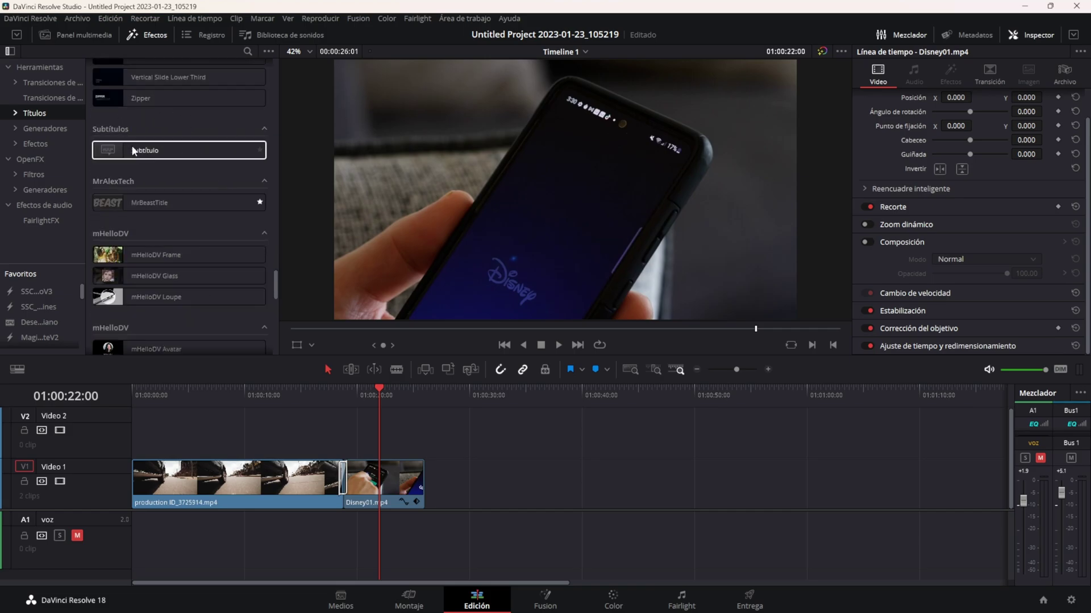
{"action": "right_click", "coordinate": [110, 436]}
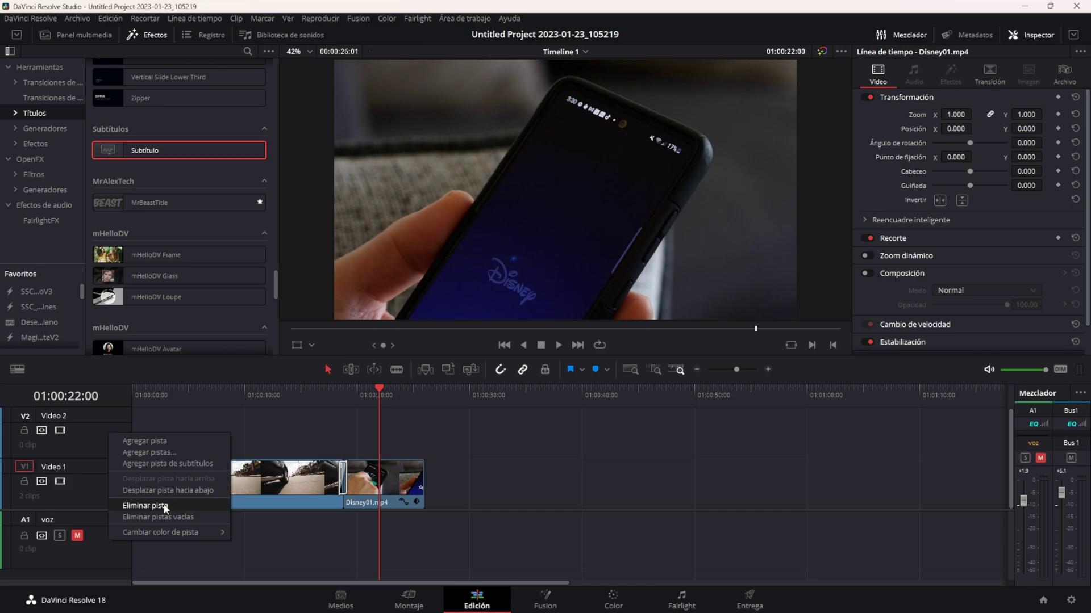
{"action": "left_click", "coordinate": [170, 518]}
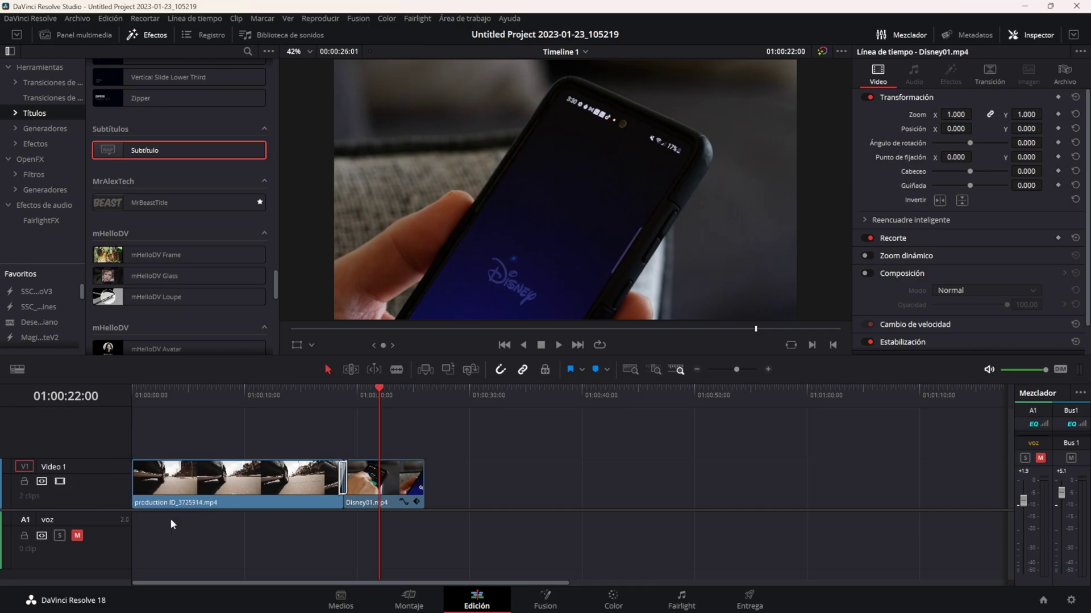
Add a Subtítulo caption over Disney01.mp4 on a new Subtítulo 1 track and adjust track heights
{"action": "left_click_drag", "start_coordinate": [147, 151], "coordinate": [251, 391]}
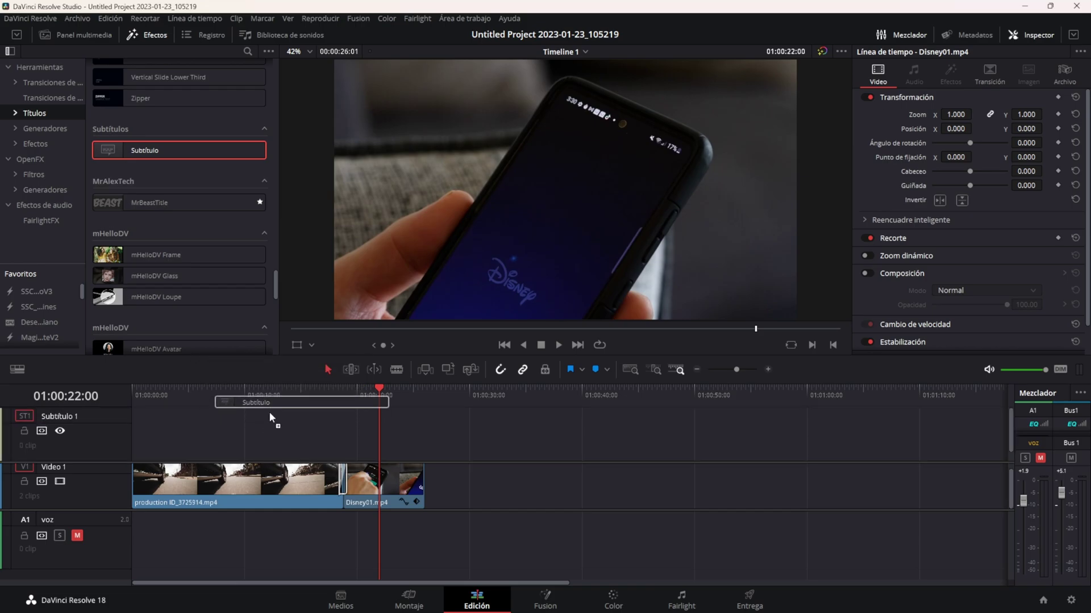
{"action": "left_click_drag", "start_coordinate": [250, 391], "coordinate": [368, 434]}
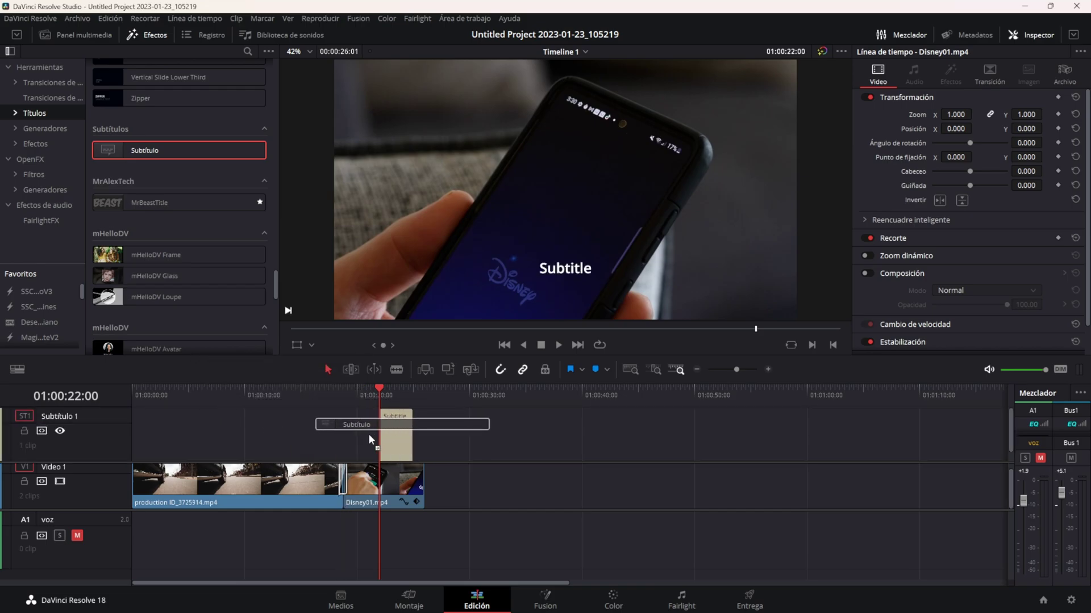
{"action": "left_click_drag", "start_coordinate": [122, 465], "coordinate": [124, 445]}
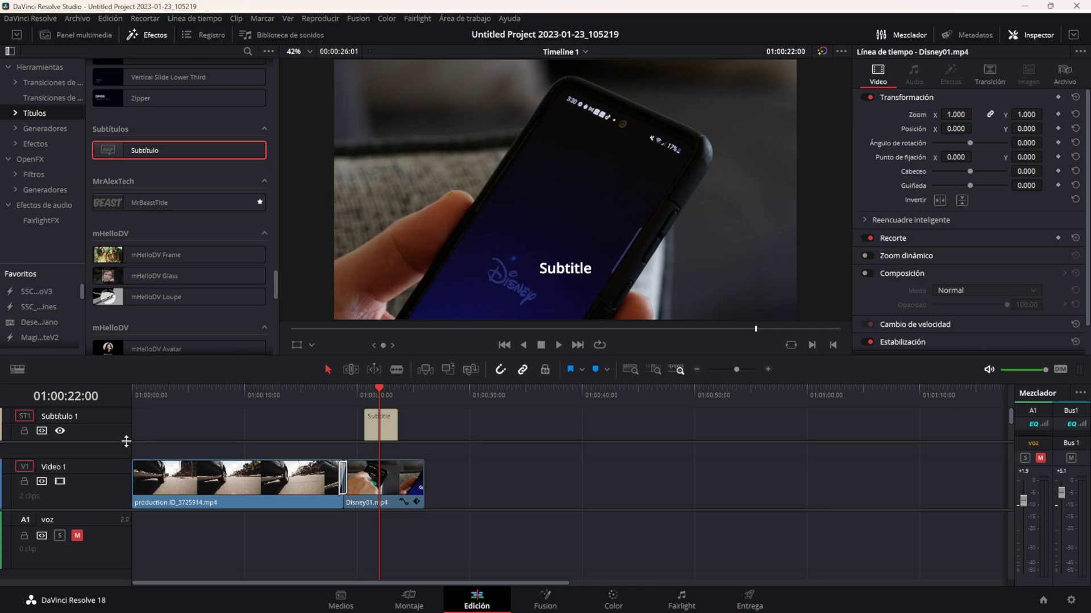
{"action": "left_click", "coordinate": [108, 539]}
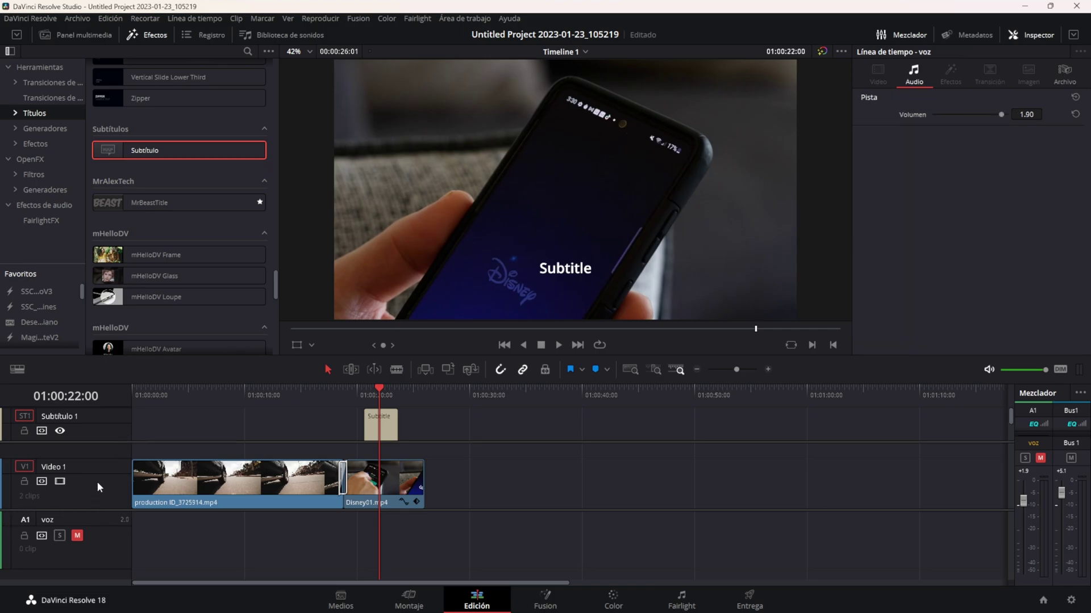
{"action": "left_click_drag", "start_coordinate": [105, 460], "coordinate": [104, 458]}
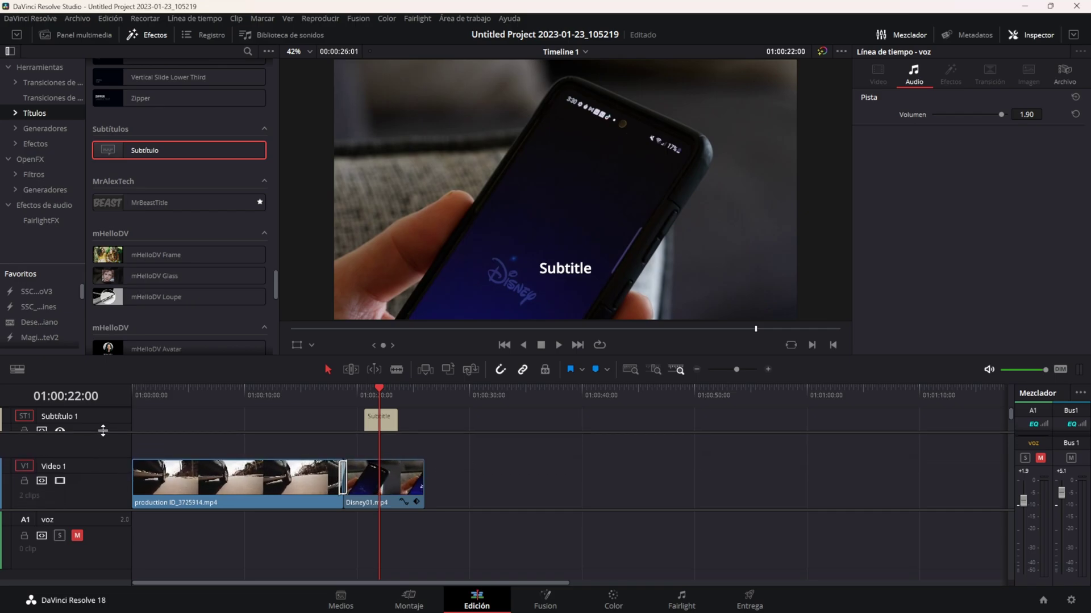
{"action": "left_click_drag", "start_coordinate": [105, 458], "coordinate": [103, 446]}
{"action": "key", "text": "Left"}
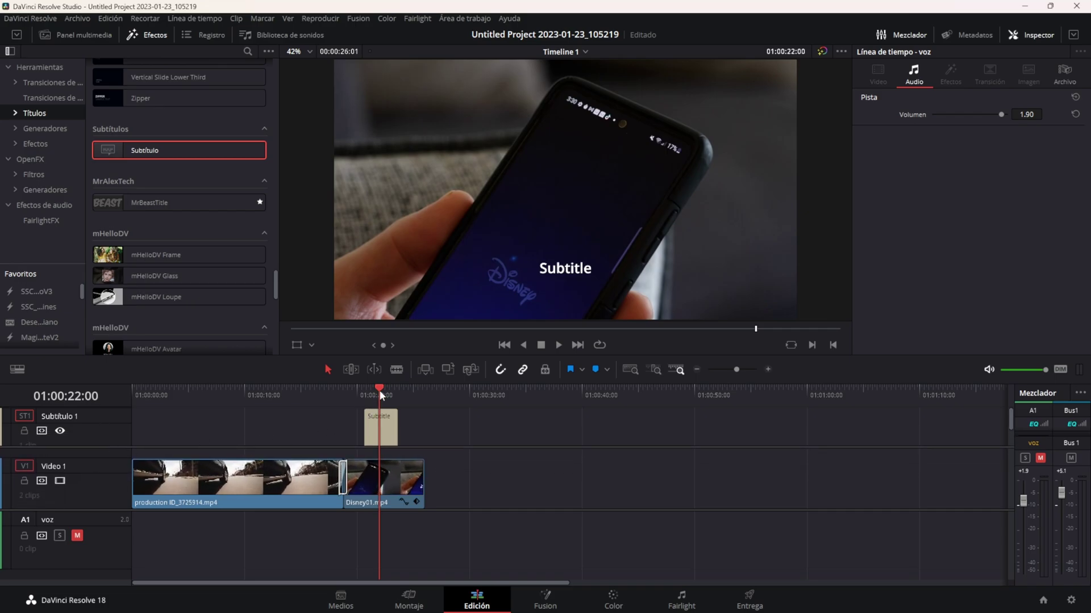
Change the Subtitle caption's start timecode to 01:00:15:16 in the Inspector
{"action": "left_click", "coordinate": [382, 427]}
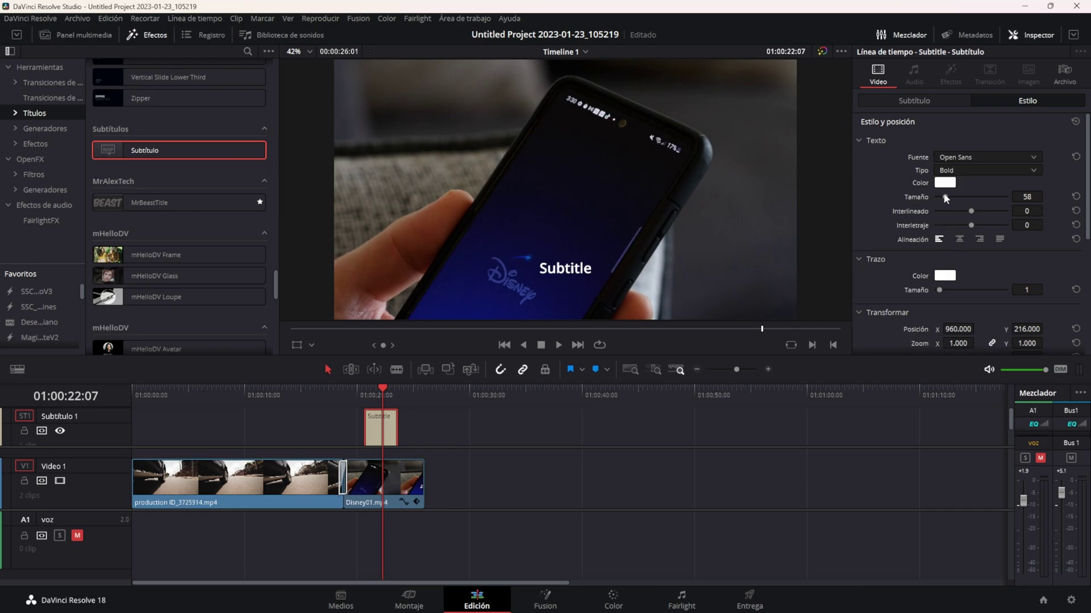
{"action": "scroll", "coordinate": [874, 227], "scroll_direction": "down", "scroll_amount": 5}
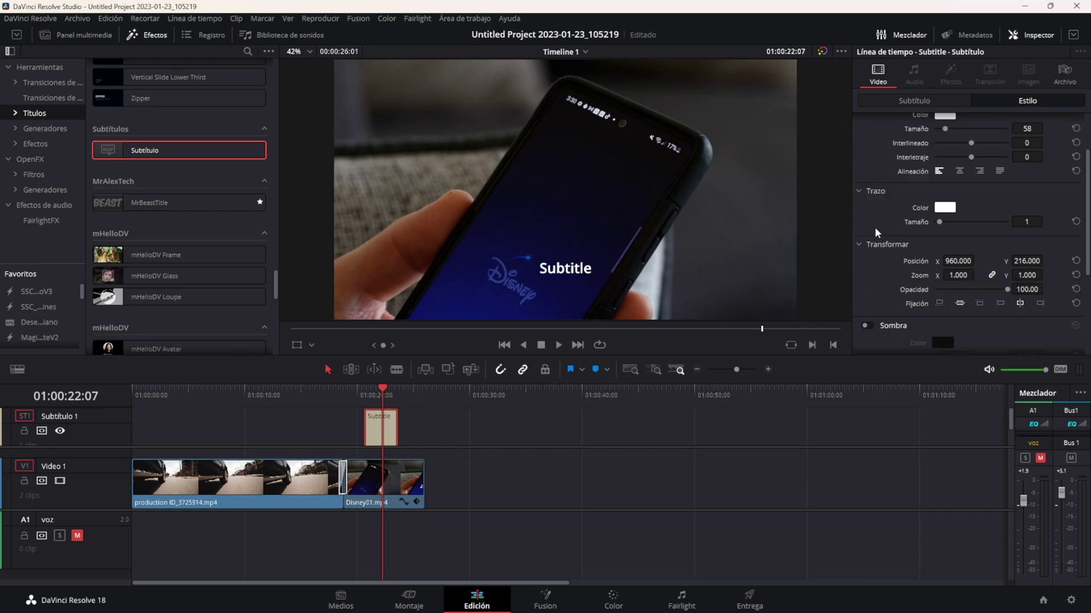
{"action": "left_click", "coordinate": [915, 101]}
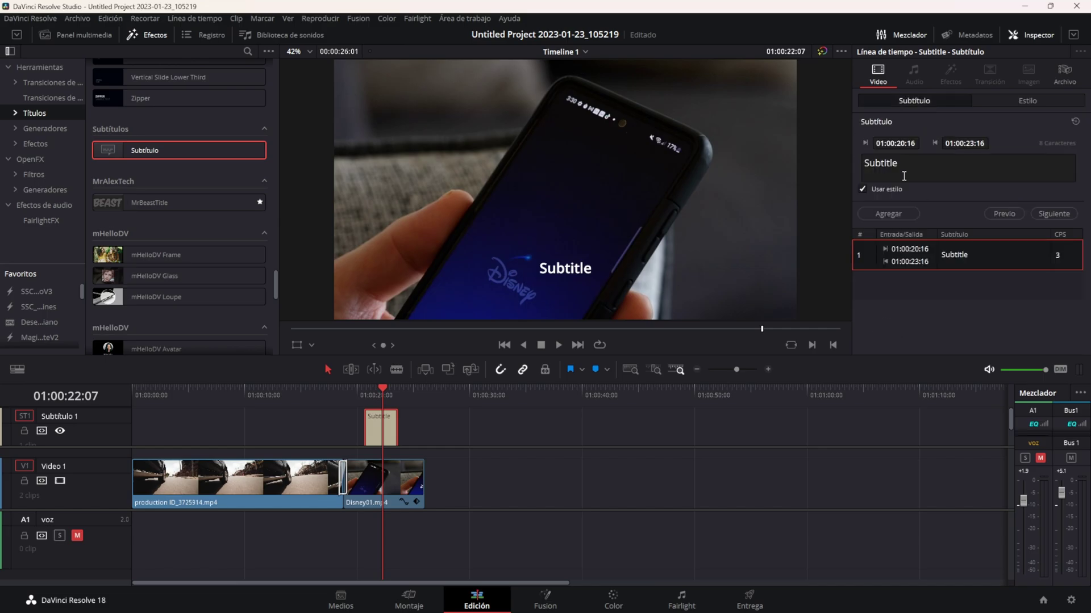
{"action": "left_click_drag", "start_coordinate": [920, 167], "coordinate": [856, 155]}
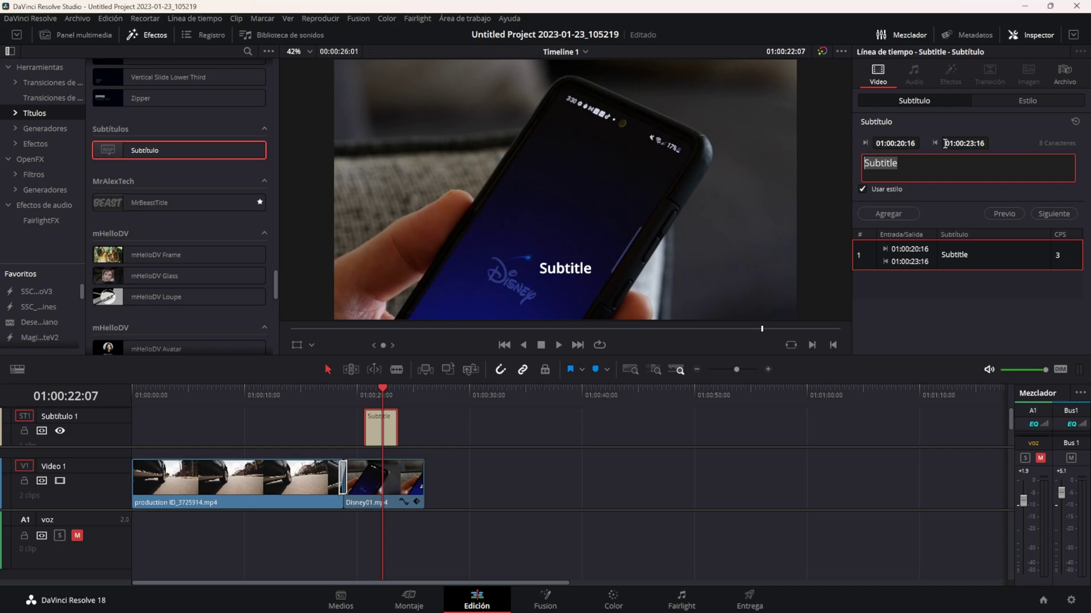
{"action": "left_click", "coordinate": [906, 143]}
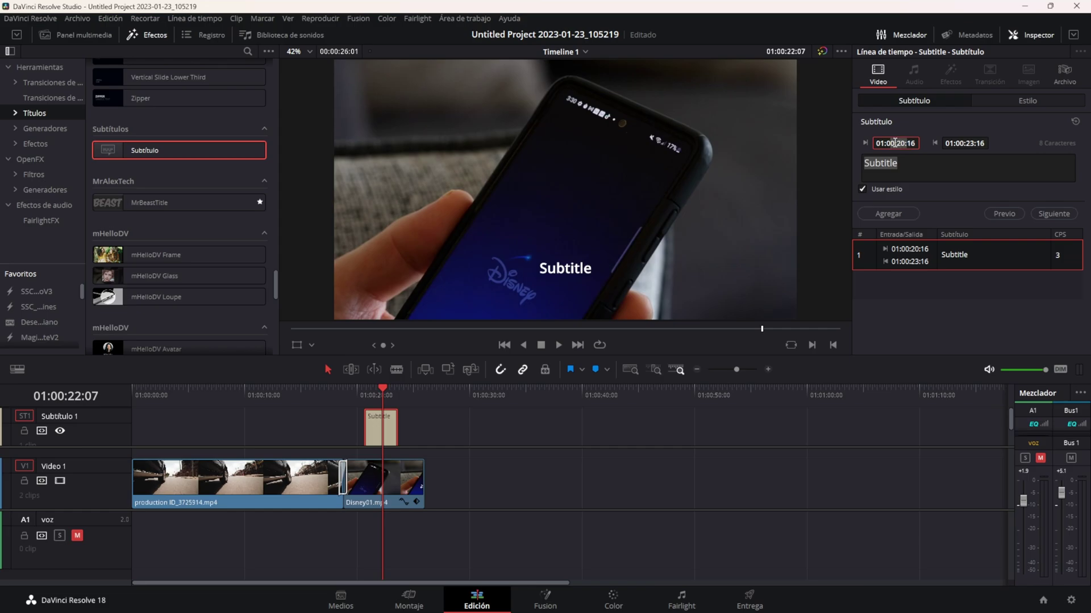
{"action": "key", "text": "BackSpace"}
{"action": "key", "text": "BackSpace"}
{"action": "type", "text": "15"}
{"action": "key", "text": "Return"}
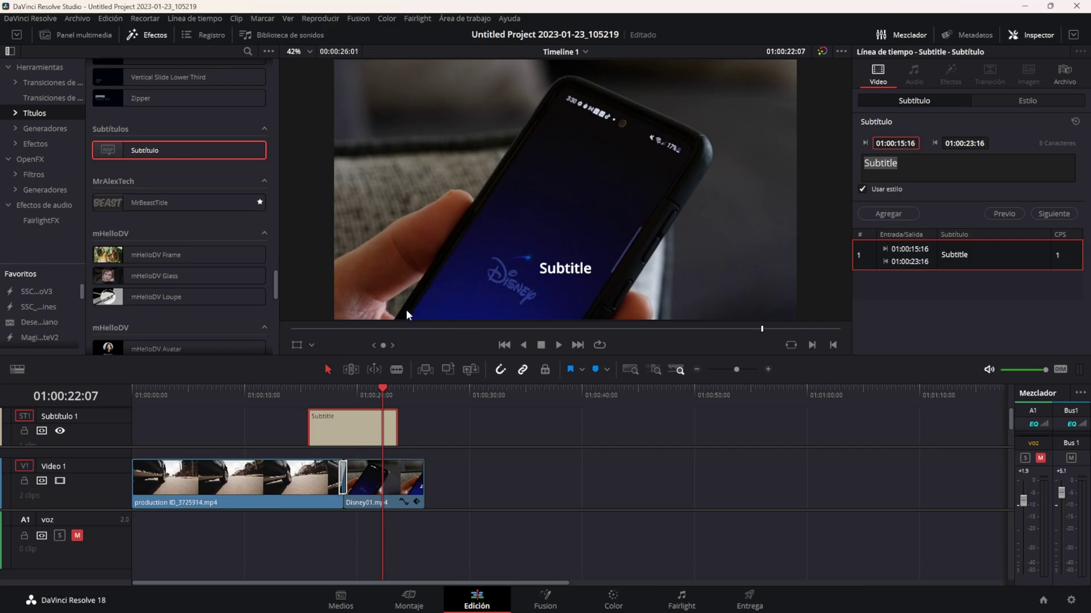
Play the timeline from the caption's new start point to check it
{"action": "left_click", "coordinate": [304, 389]}
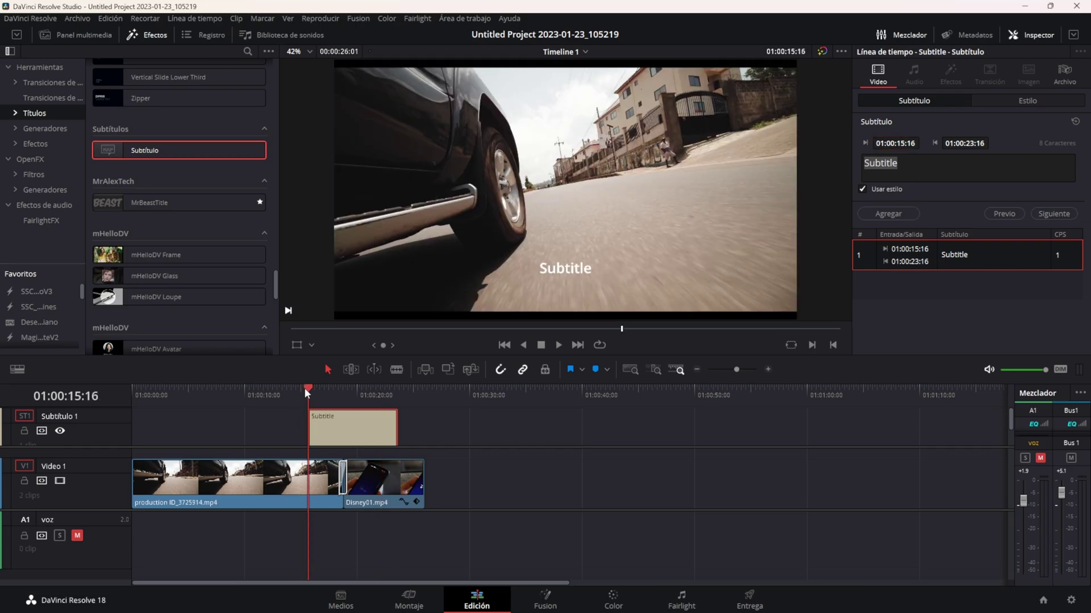
{"action": "key", "text": "space"}
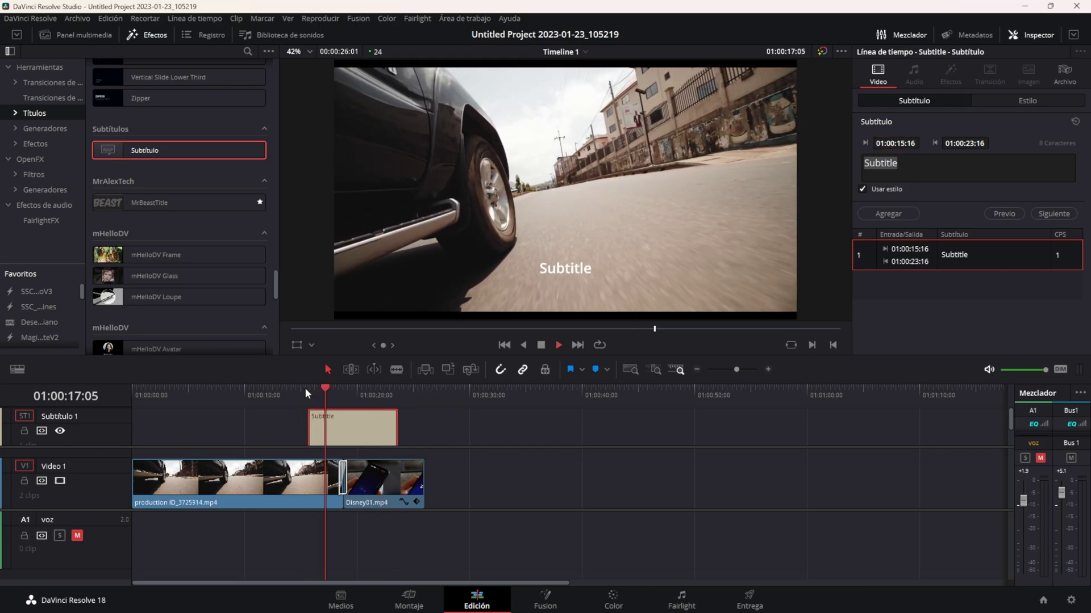
{"action": "key", "text": "space"}
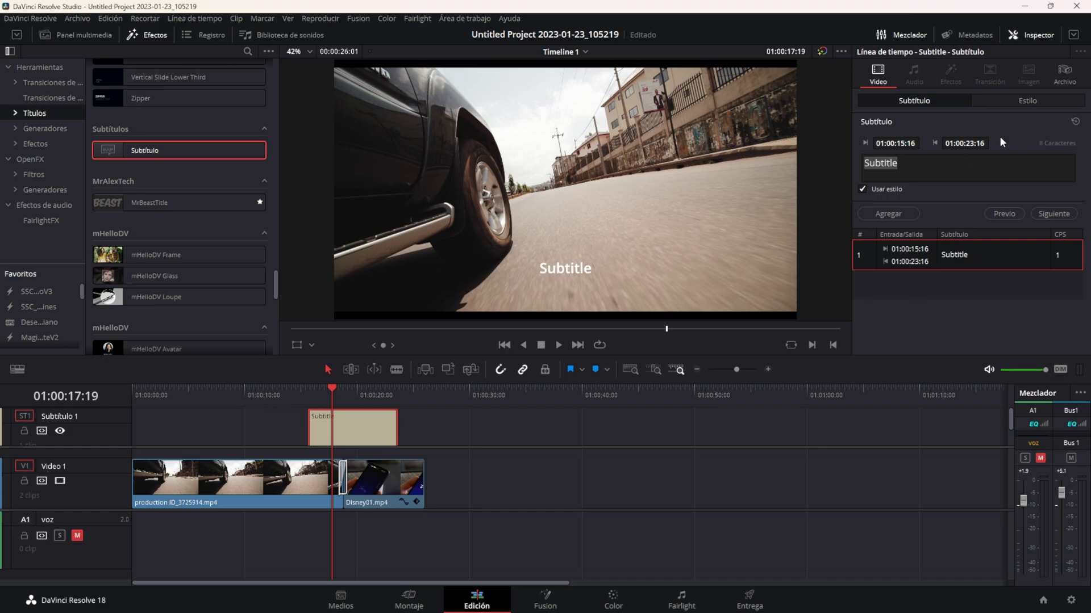
Drop a Texto+ title onto the timeline above the Disney01.mp4 clip
{"action": "scroll", "coordinate": [245, 222], "scroll_direction": "up", "scroll_amount": 3}
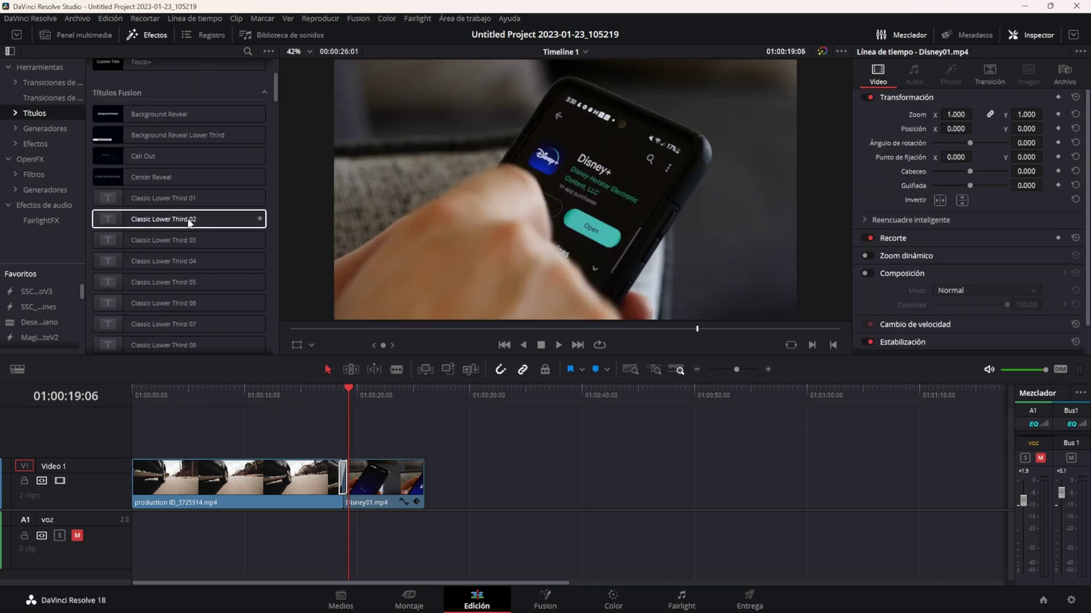
{"action": "scroll", "coordinate": [189, 223], "scroll_direction": "up", "scroll_amount": 3}
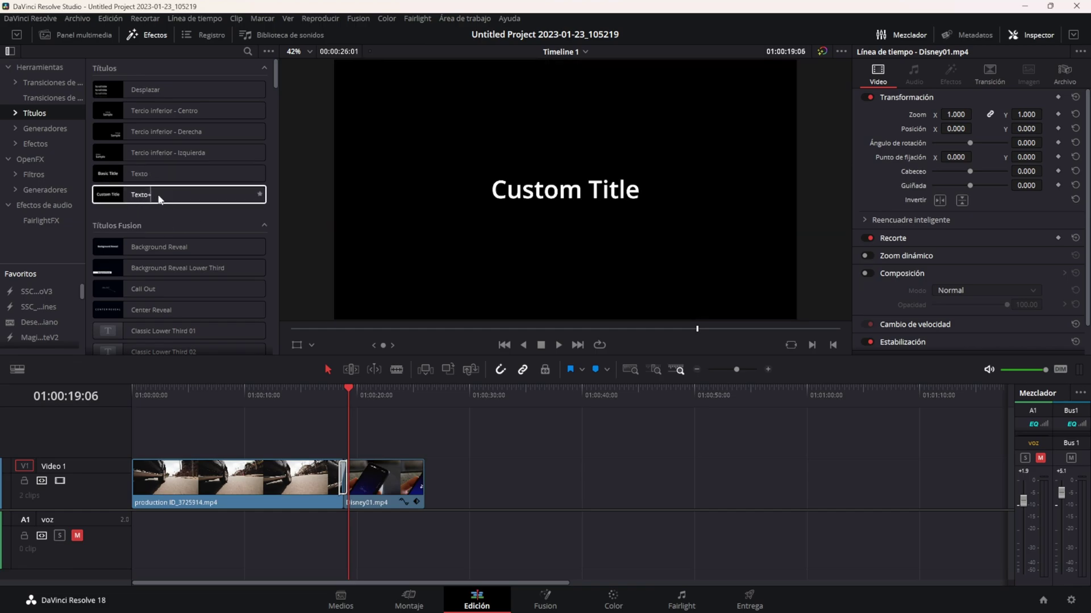
{"action": "left_click_drag", "start_coordinate": [130, 200], "coordinate": [367, 437]}
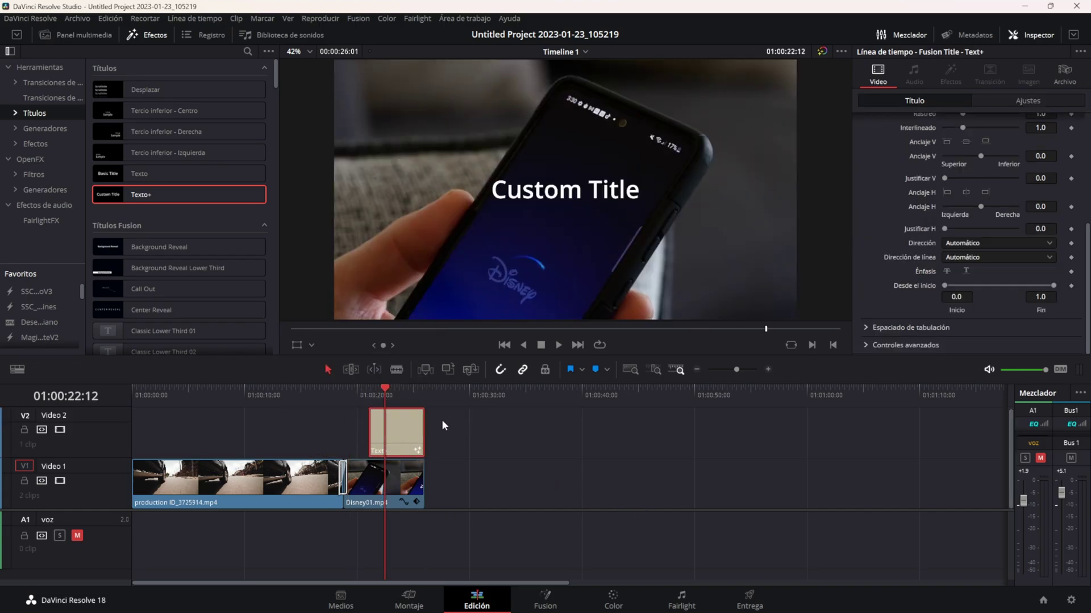
{"action": "left_click", "coordinate": [538, 602]}
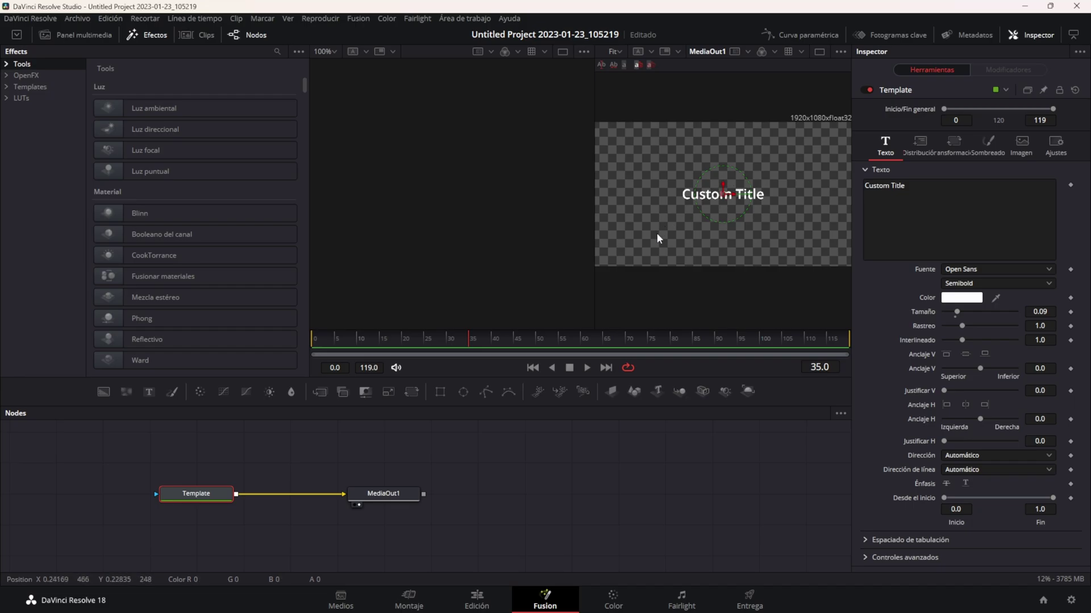
{"action": "left_click", "coordinate": [476, 600]}
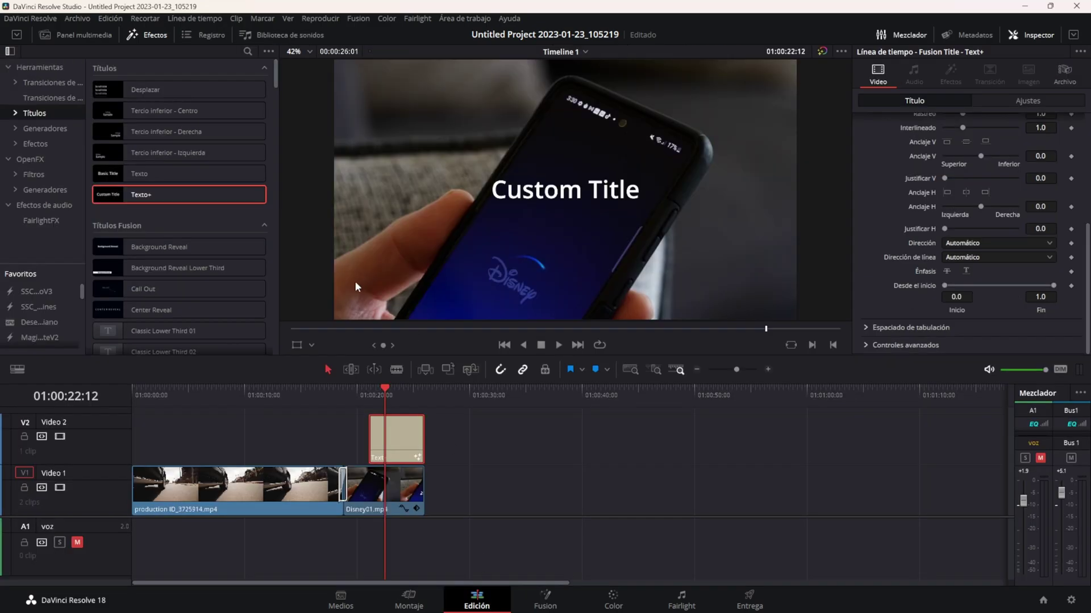
Replace the Text+ clip with a basic Texto title and select it
{"action": "key", "text": "Delete"}
{"action": "mouse_move", "coordinate": [141, 176]}
{"action": "left_mouse_down"}
{"action": "mouse_move", "coordinate": [366, 446]}
{"action": "mouse_move", "coordinate": [352, 438]}
{"action": "mouse_move", "coordinate": [414, 445]}
{"action": "left_mouse_up"}
{"action": "left_click", "coordinate": [379, 429]}
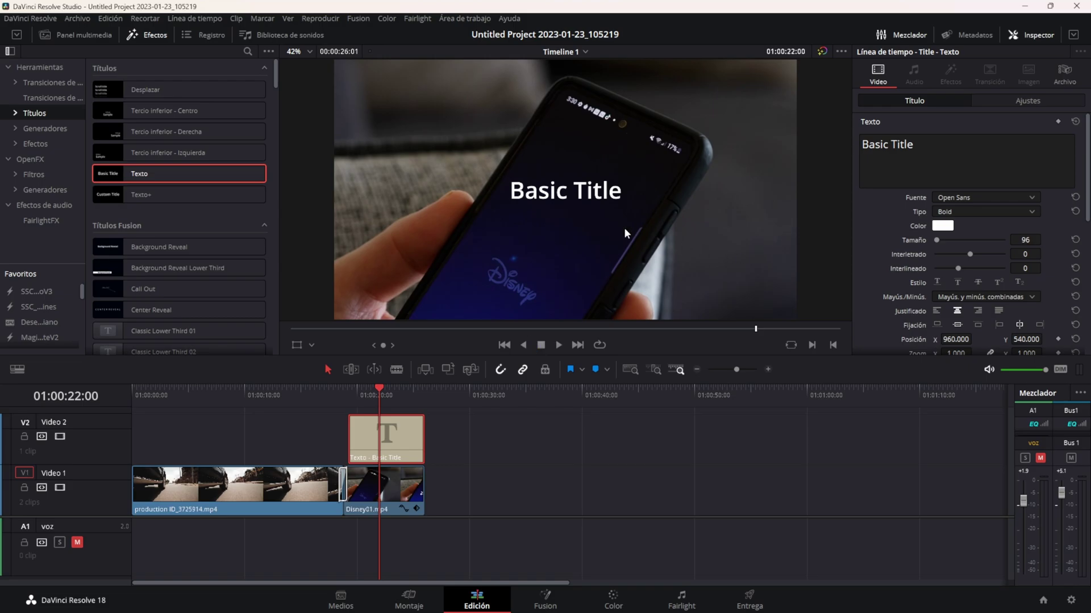
Make the word 'Title' bright green
{"action": "left_click", "coordinate": [872, 164]}
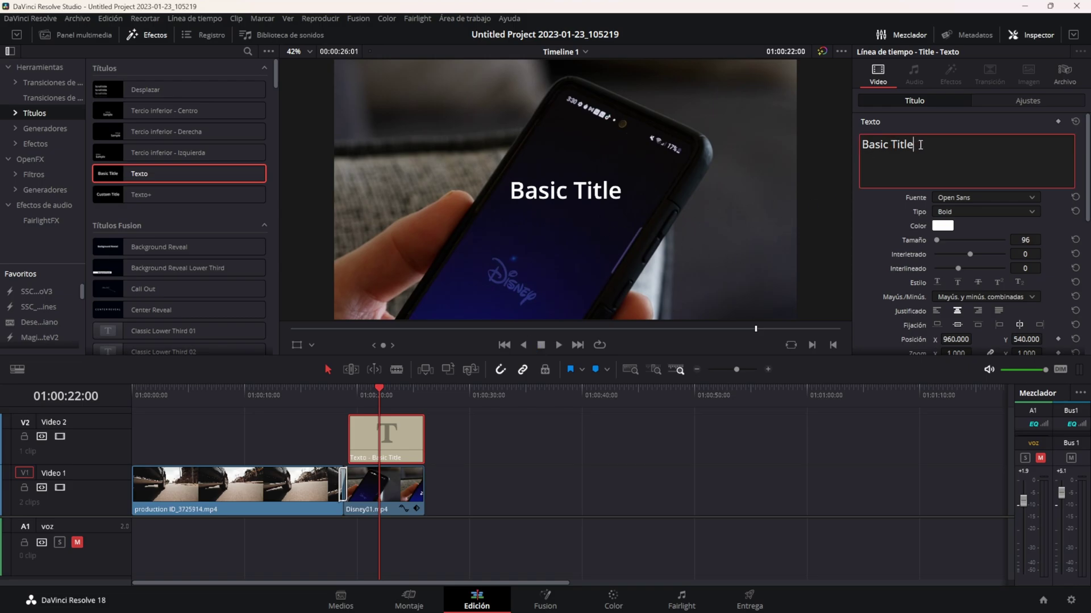
{"action": "left_click_drag", "start_coordinate": [920, 144], "coordinate": [893, 144]}
{"action": "left_click", "coordinate": [942, 226]}
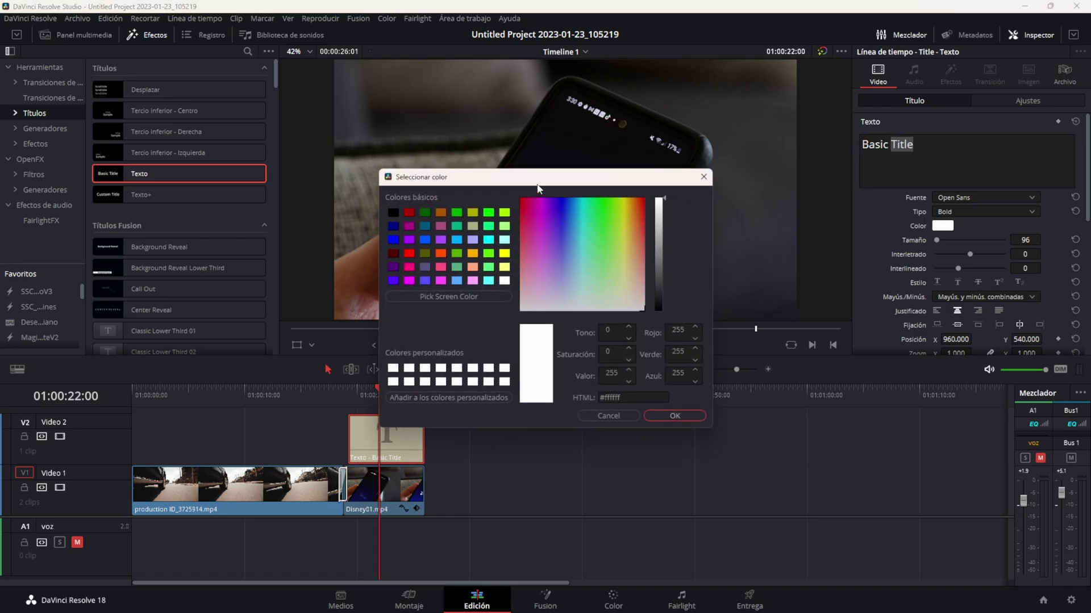
{"action": "left_click_drag", "start_coordinate": [538, 187], "coordinate": [267, 149]}
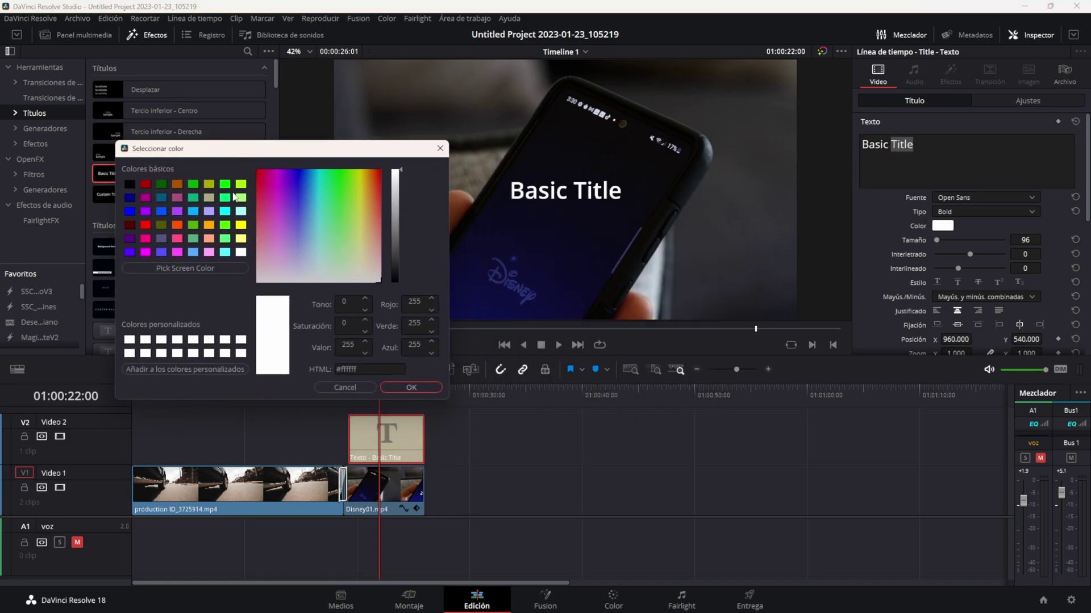
{"action": "left_click", "coordinate": [224, 184]}
{"action": "left_click", "coordinate": [394, 389]}
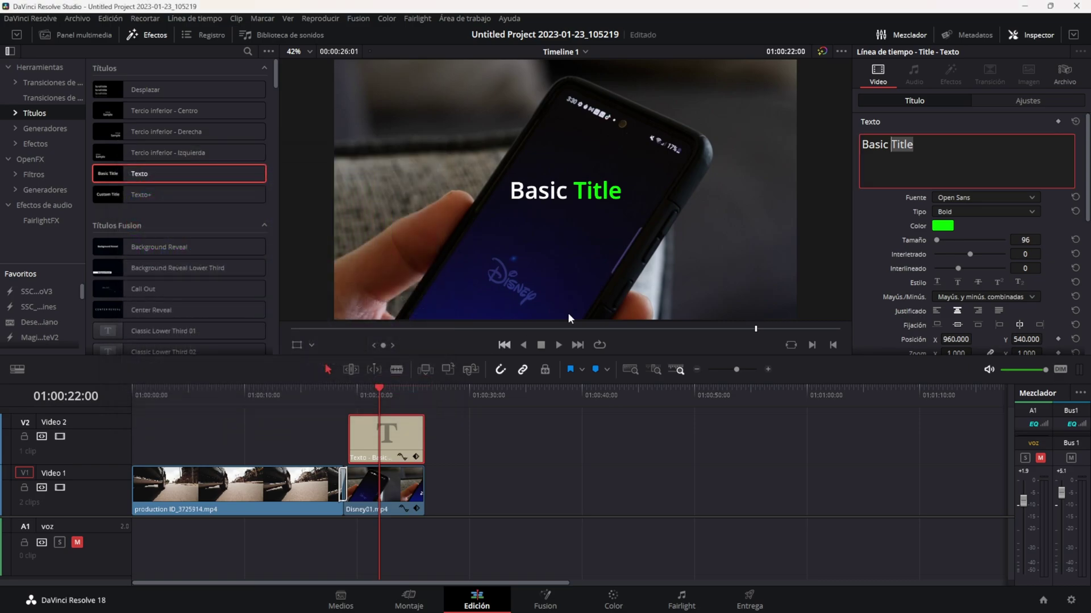
Set the word 'Basic' in the Niagara Engraved font, then select the whole text
{"action": "left_click", "coordinate": [914, 164]}
{"action": "left_click_drag", "start_coordinate": [889, 147], "coordinate": [846, 145]}
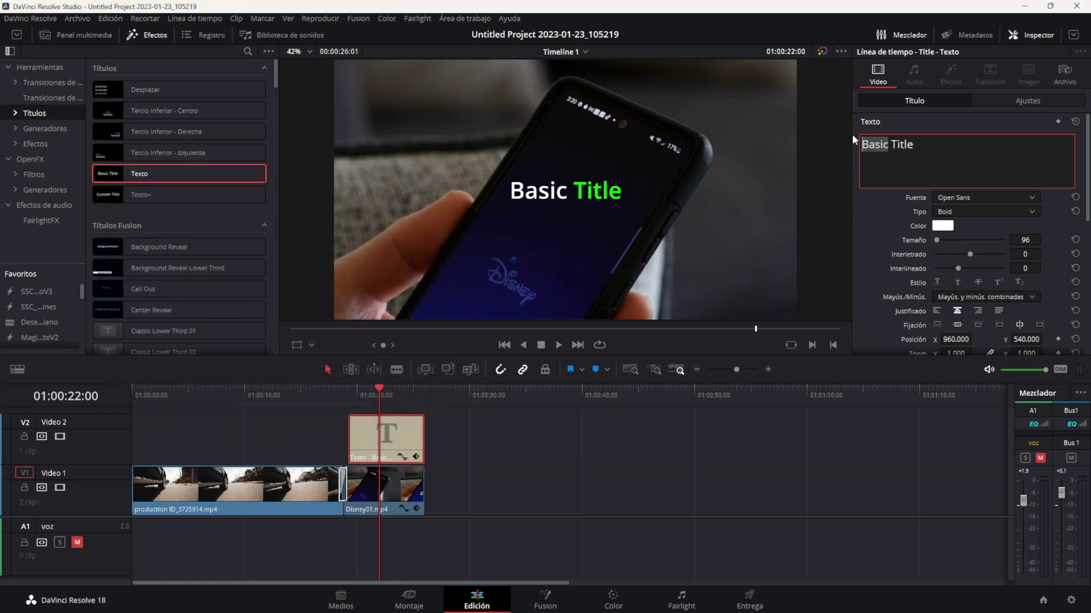
{"action": "left_click", "coordinate": [971, 197]}
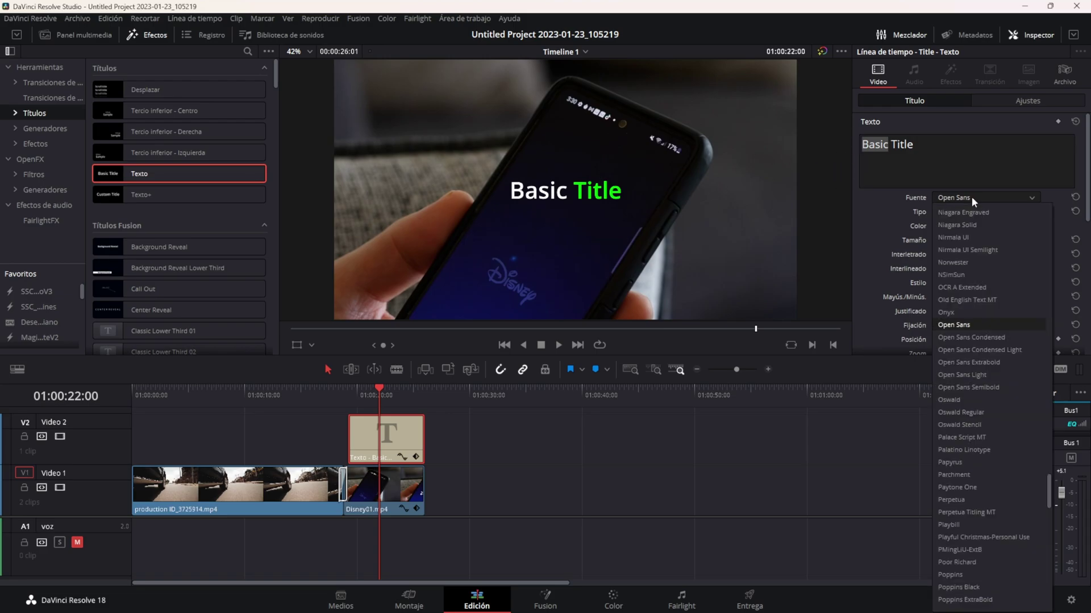
{"action": "left_click", "coordinate": [972, 213]}
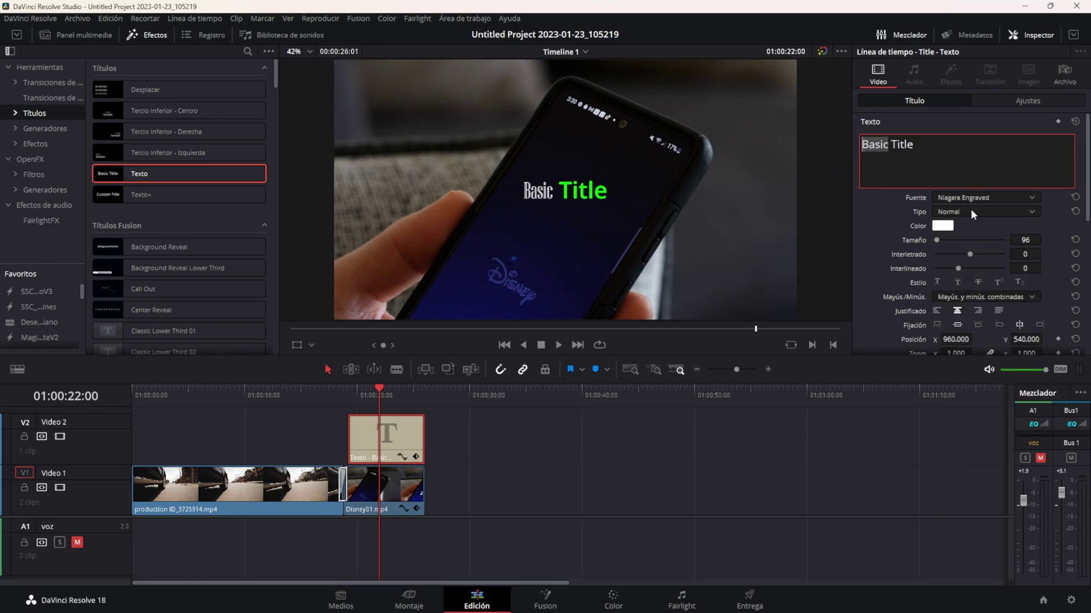
{"action": "left_click_drag", "start_coordinate": [944, 145], "coordinate": [843, 135]}
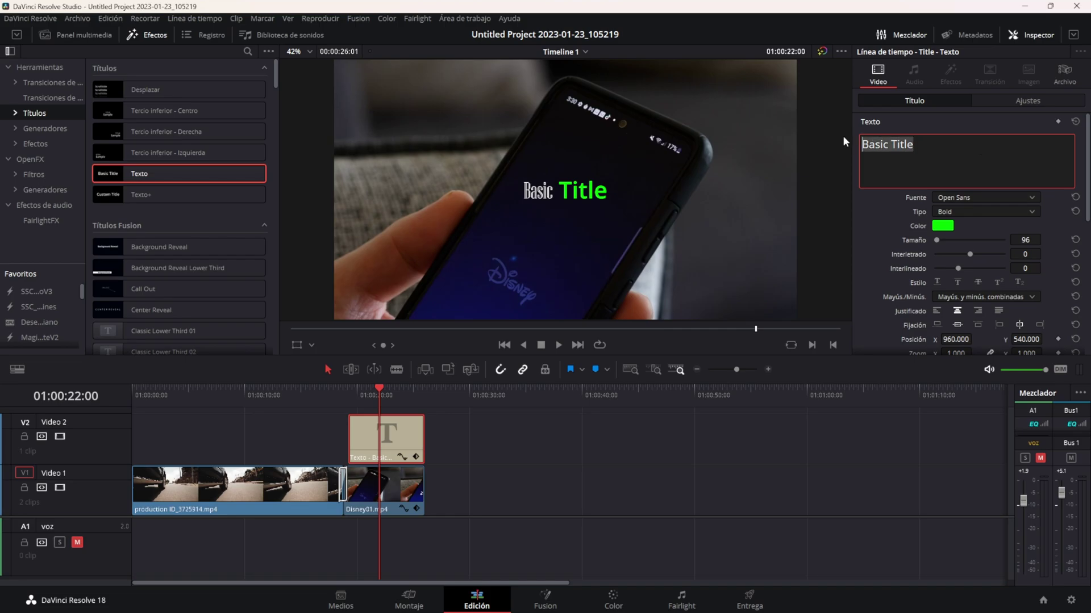
Rewrite the title as 'Profesor' and 'Saitama' on two lines, with Saitama white
{"action": "type", "text": "Profesor"}
{"action": "key", "text": "Return"}
{"action": "type", "text": "Saitama"}
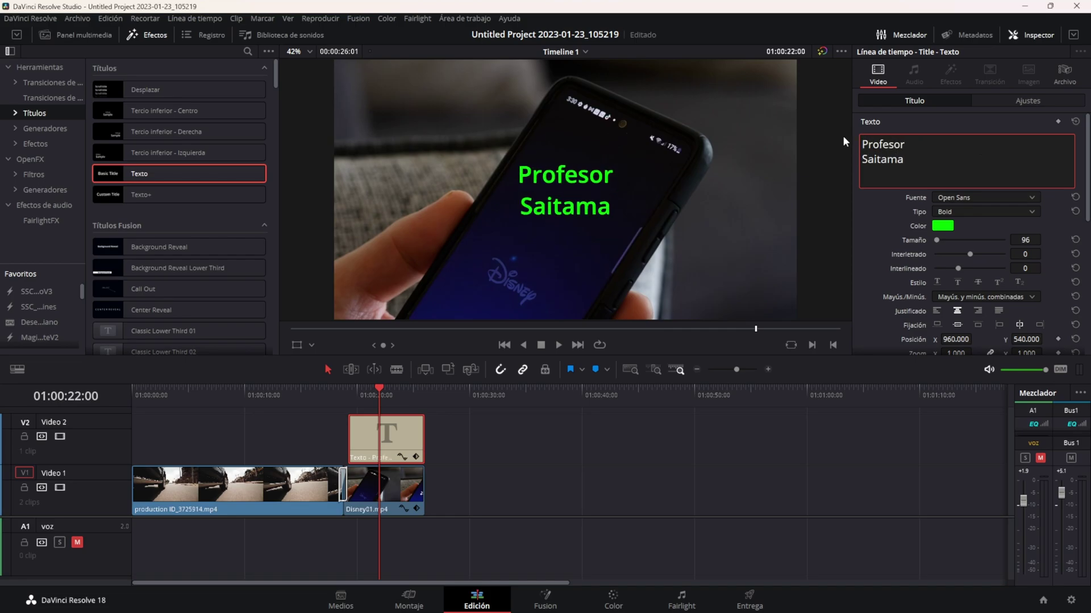
{"action": "left_click_drag", "start_coordinate": [905, 160], "coordinate": [861, 162]}
{"action": "left_click", "coordinate": [942, 225]}
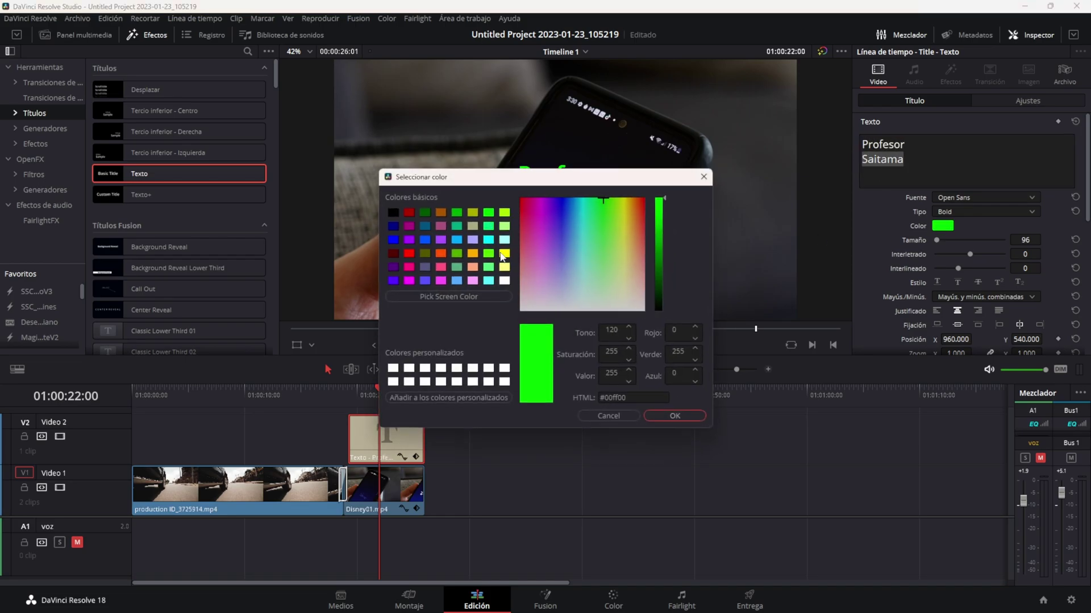
{"action": "left_click", "coordinate": [504, 281]}
{"action": "left_click", "coordinate": [667, 416]}
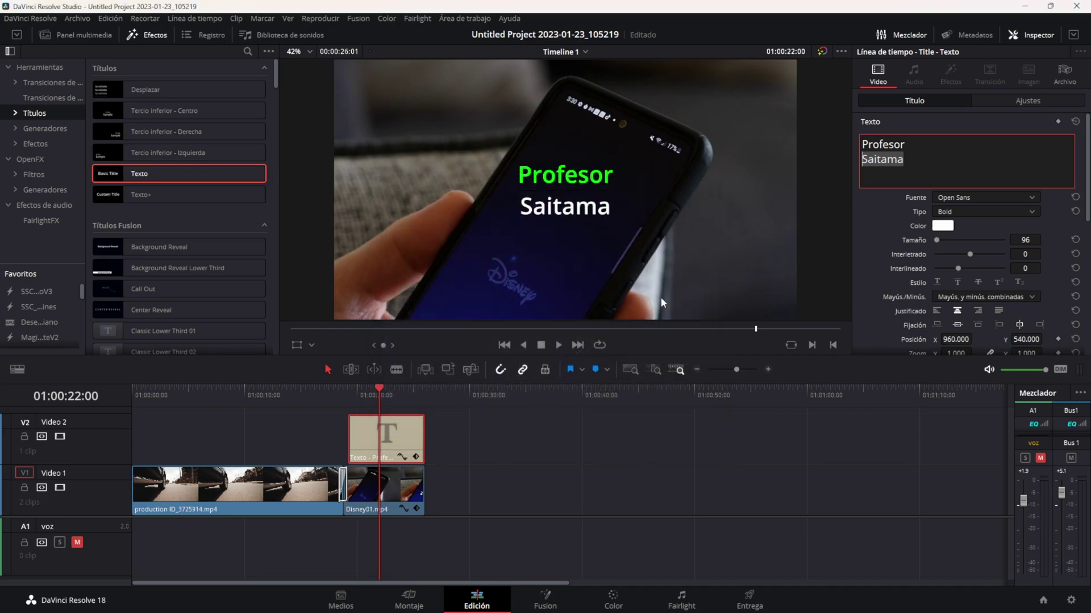
Try full and right justification on both lines, ending left-justified
{"action": "left_click_drag", "start_coordinate": [904, 163], "coordinate": [839, 129]}
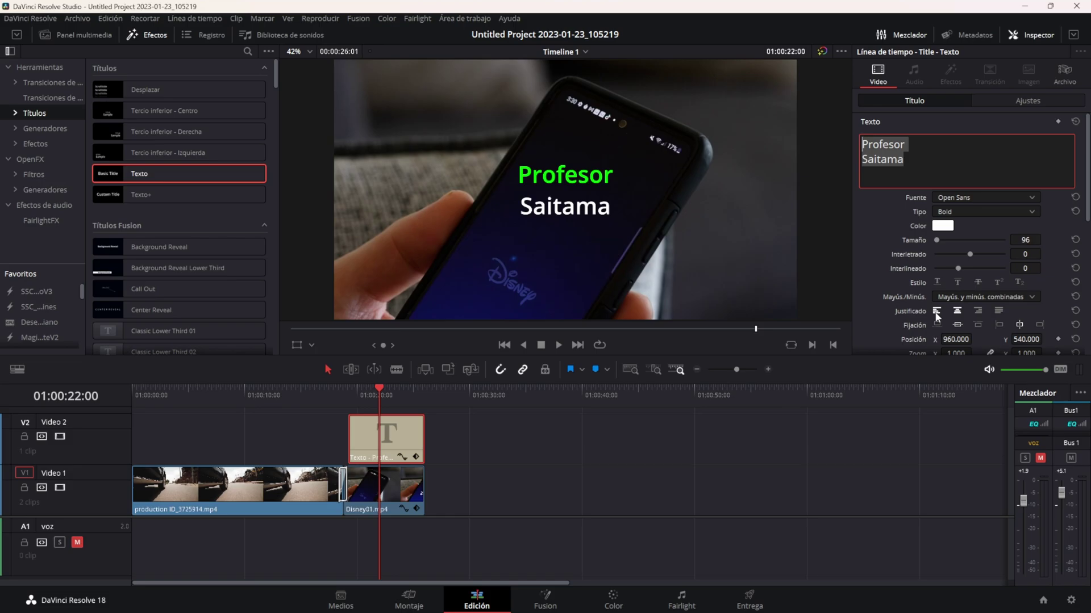
{"action": "left_click", "coordinate": [1000, 311]}
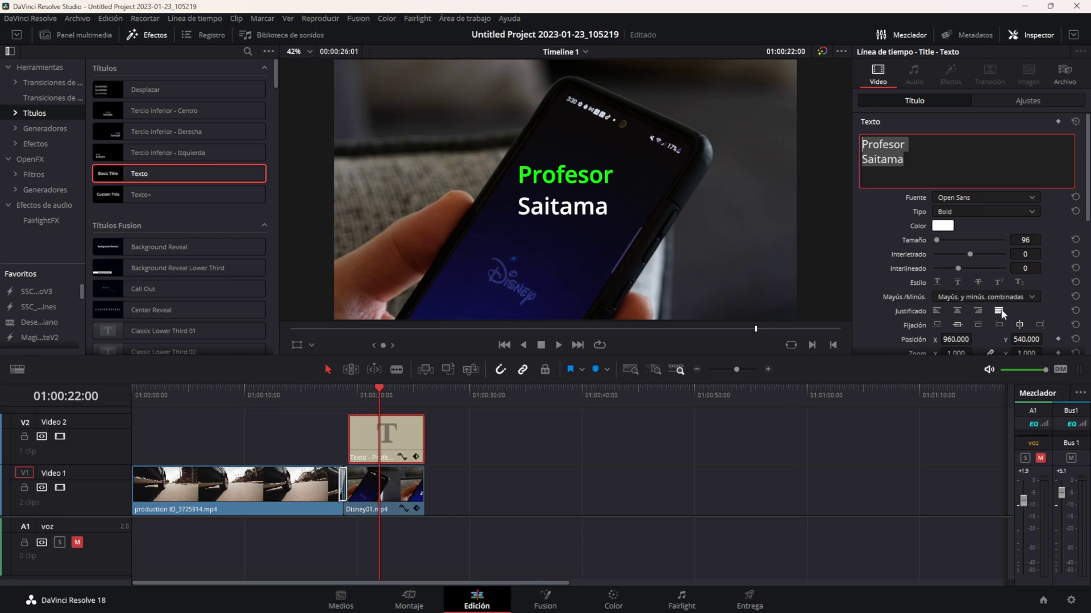
{"action": "left_click", "coordinate": [978, 311]}
{"action": "left_click", "coordinate": [935, 311]}
Try underline and overline styles on the title, then remove both
{"action": "scroll", "coordinate": [937, 250], "scroll_direction": "down", "scroll_amount": 1}
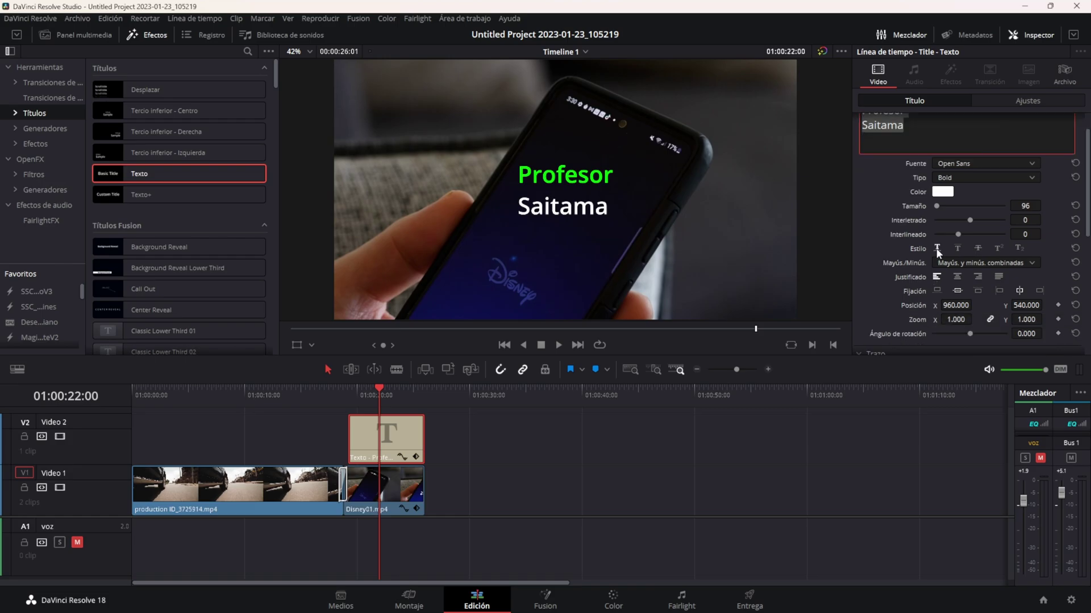
{"action": "left_click", "coordinate": [938, 248]}
{"action": "left_click", "coordinate": [937, 249]}
{"action": "left_click", "coordinate": [957, 249]}
{"action": "left_click", "coordinate": [957, 249]}
{"action": "scroll", "coordinate": [998, 254], "scroll_direction": "down", "scroll_amount": 3}
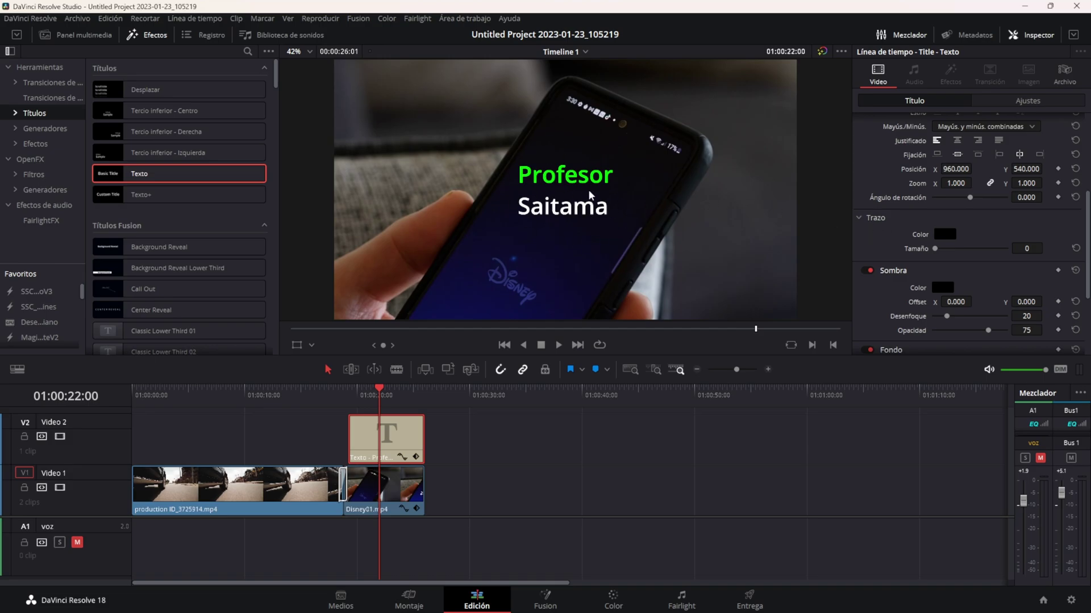
{"action": "scroll", "coordinate": [937, 238], "scroll_direction": "up", "scroll_amount": 3}
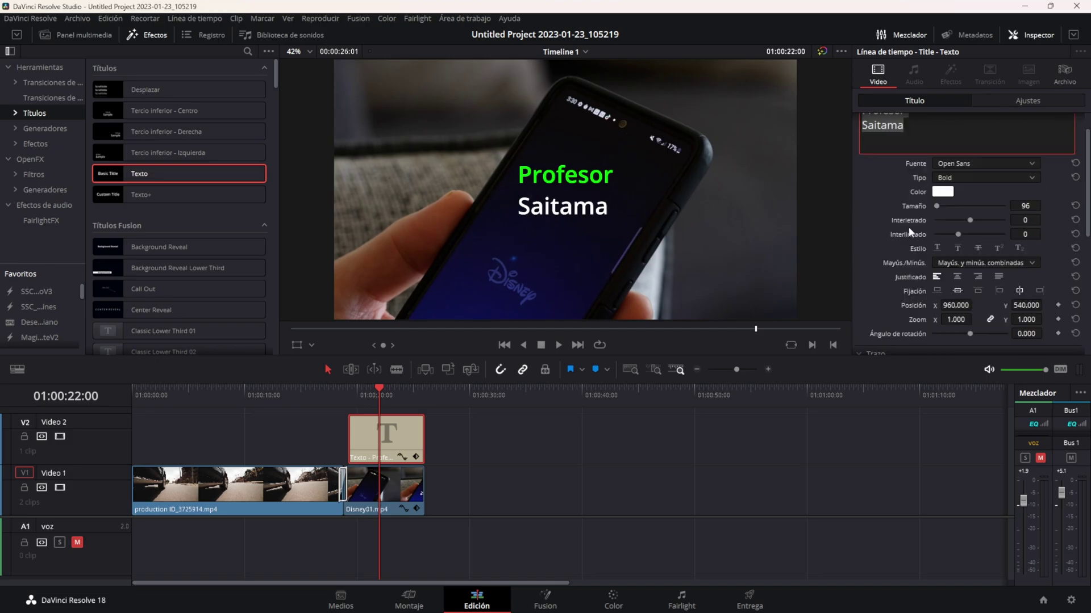
{"action": "scroll", "coordinate": [937, 250], "scroll_direction": "up", "scroll_amount": 2}
Make the whole title text blue
{"action": "left_click", "coordinate": [942, 225]}
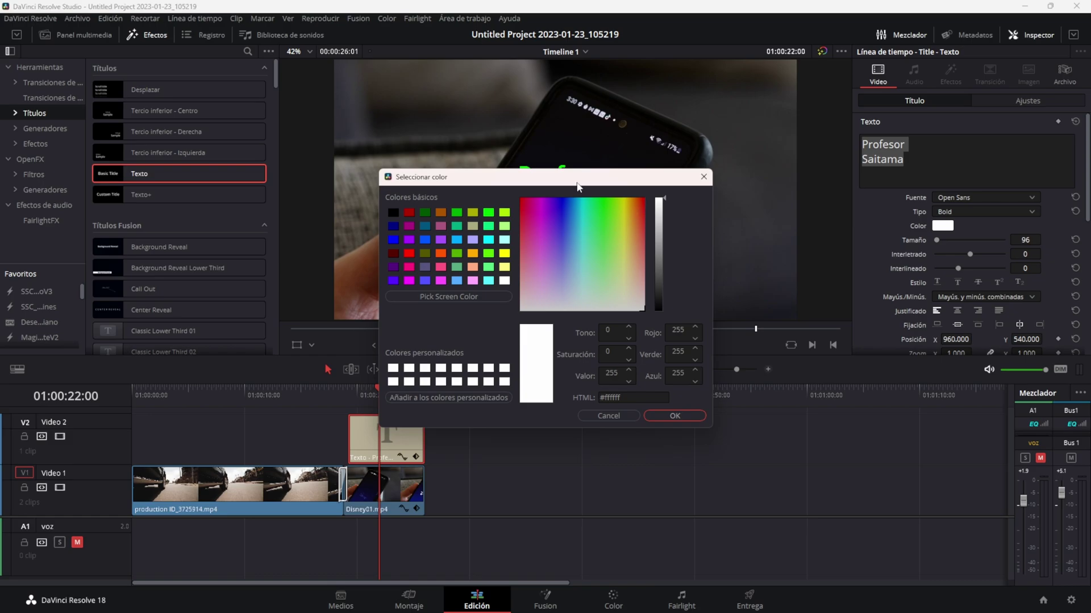
{"action": "left_click", "coordinate": [393, 239]}
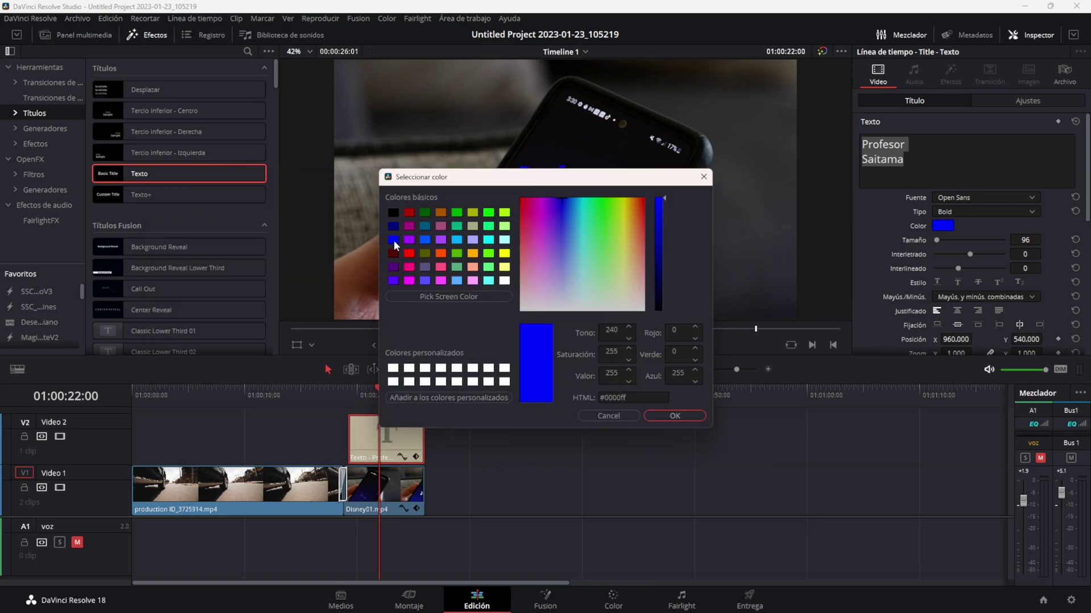
{"action": "left_click", "coordinate": [669, 415]}
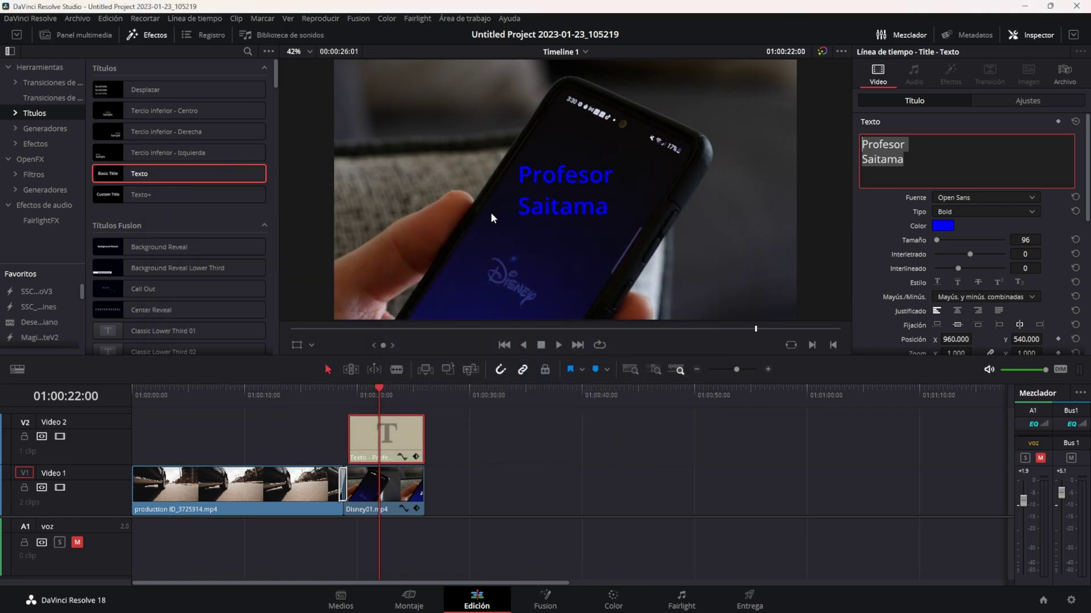
Give the title a white outline (Trazo) of size 2
{"action": "scroll", "coordinate": [896, 293], "scroll_direction": "down", "scroll_amount": 2}
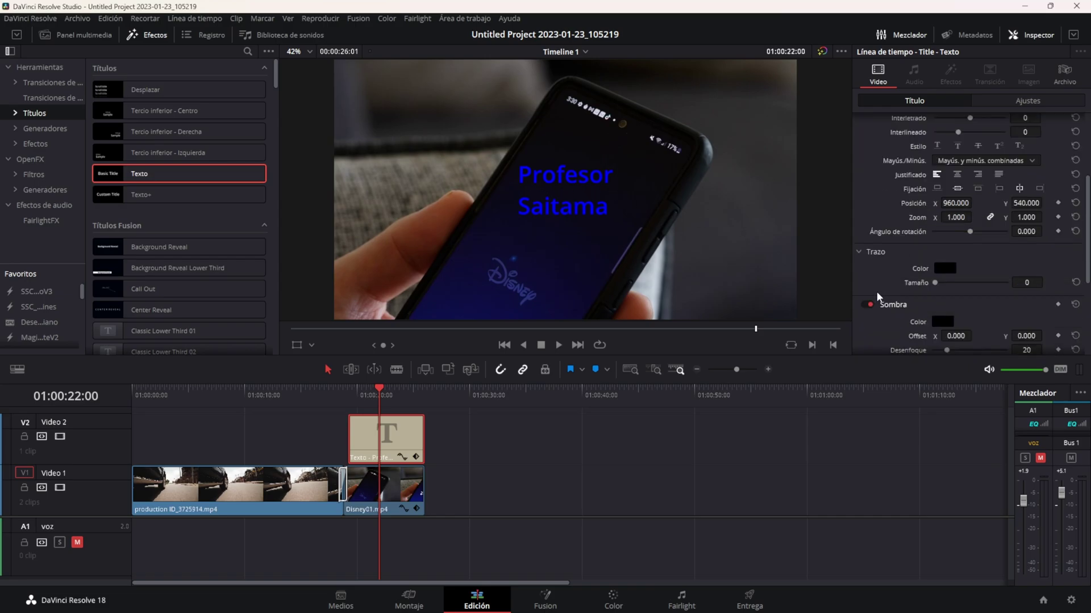
{"action": "scroll", "coordinate": [880, 297], "scroll_direction": "down", "scroll_amount": 2}
{"action": "scroll", "coordinate": [880, 297], "scroll_direction": "down", "scroll_amount": 2}
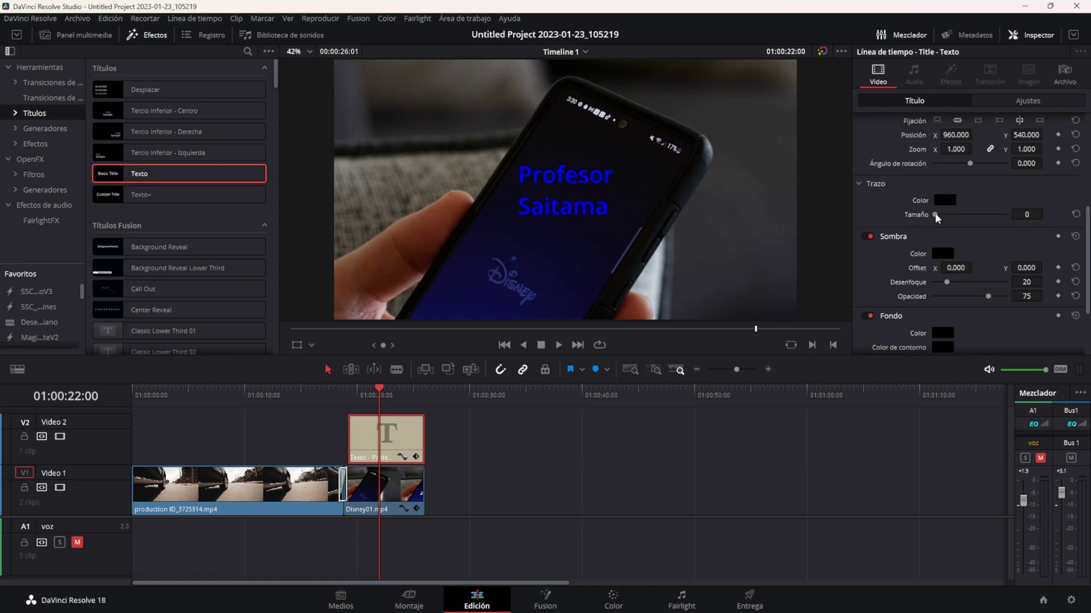
{"action": "left_click_drag", "start_coordinate": [935, 215], "coordinate": [948, 221]}
{"action": "left_click", "coordinate": [944, 201]}
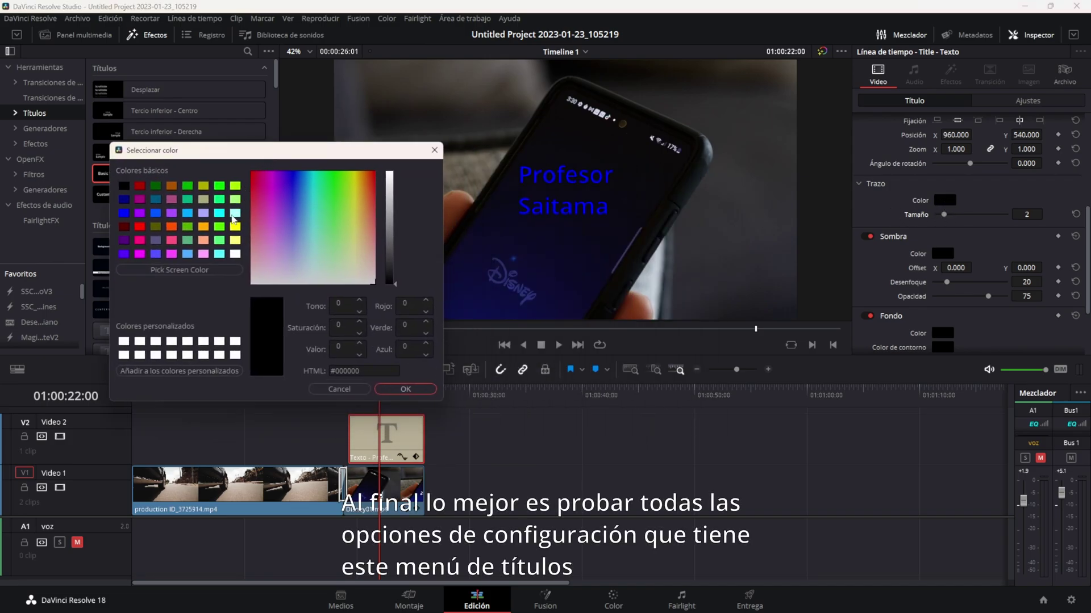
{"action": "left_click", "coordinate": [235, 254]}
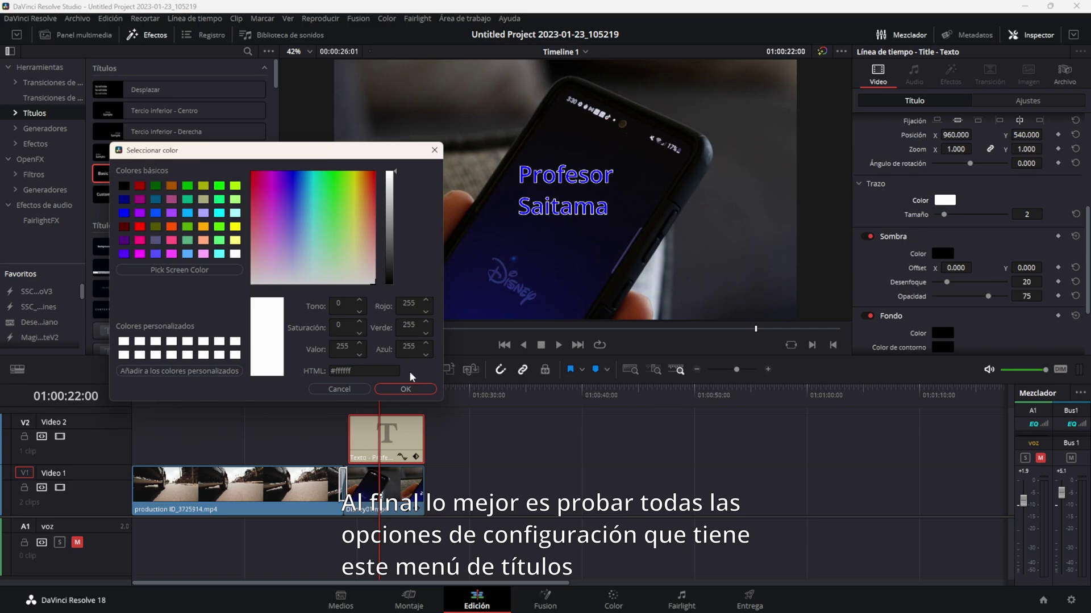
{"action": "left_click", "coordinate": [405, 390]}
{"action": "scroll", "coordinate": [561, 212], "scroll_direction": "up", "scroll_amount": 3}
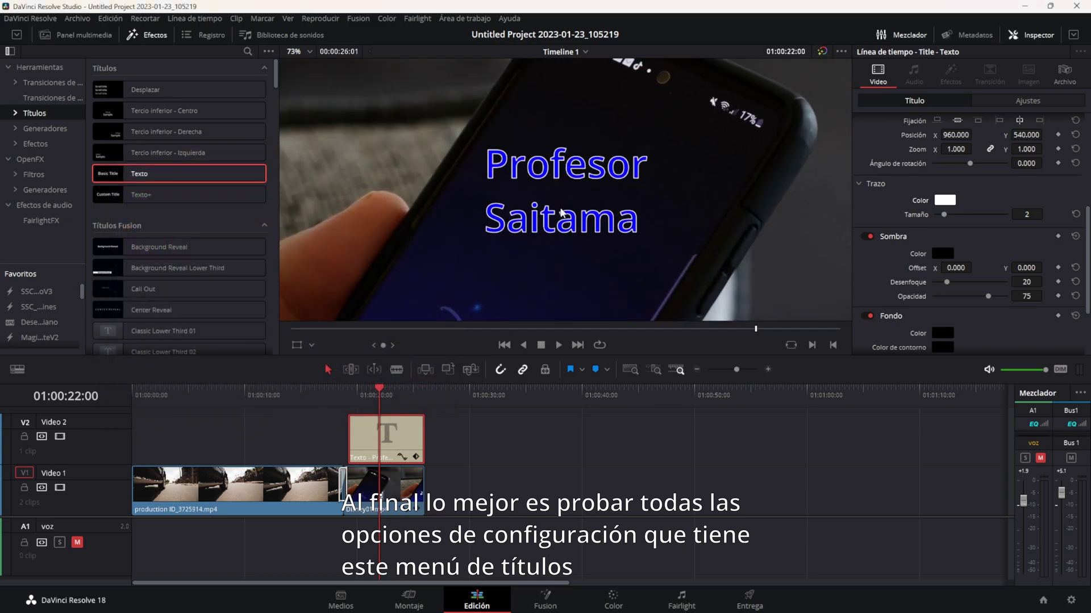
{"action": "scroll", "coordinate": [561, 213], "scroll_direction": "up", "scroll_amount": 2}
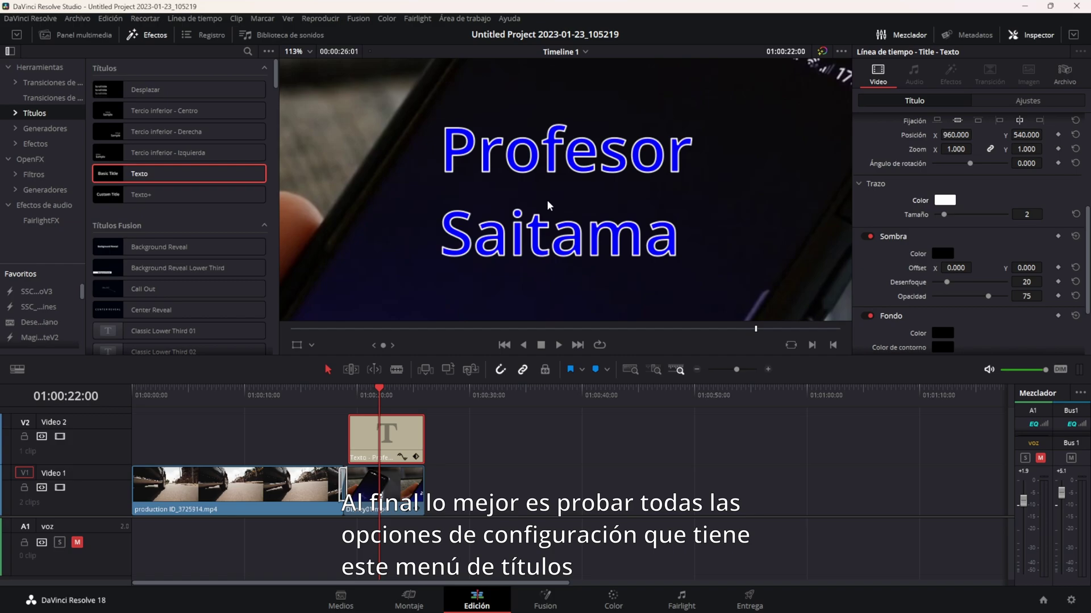
{"action": "scroll", "coordinate": [548, 206], "scroll_direction": "down", "scroll_amount": 5}
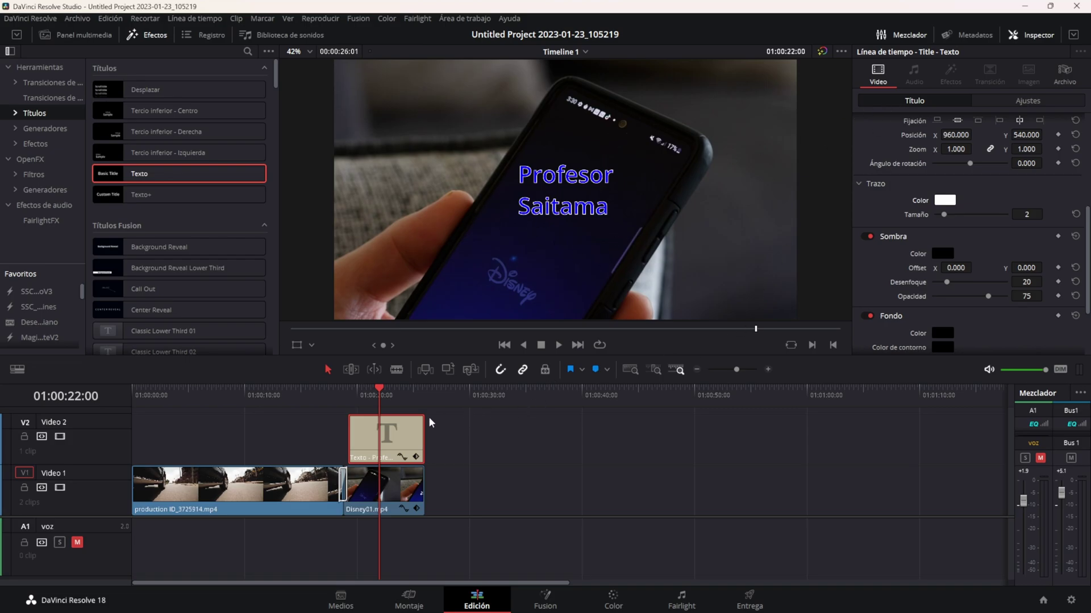
Move the title clip past the end of the video clips and park the playhead on it
{"action": "left_click_drag", "start_coordinate": [404, 437], "coordinate": [504, 436]}
{"action": "left_click", "coordinate": [485, 399]}
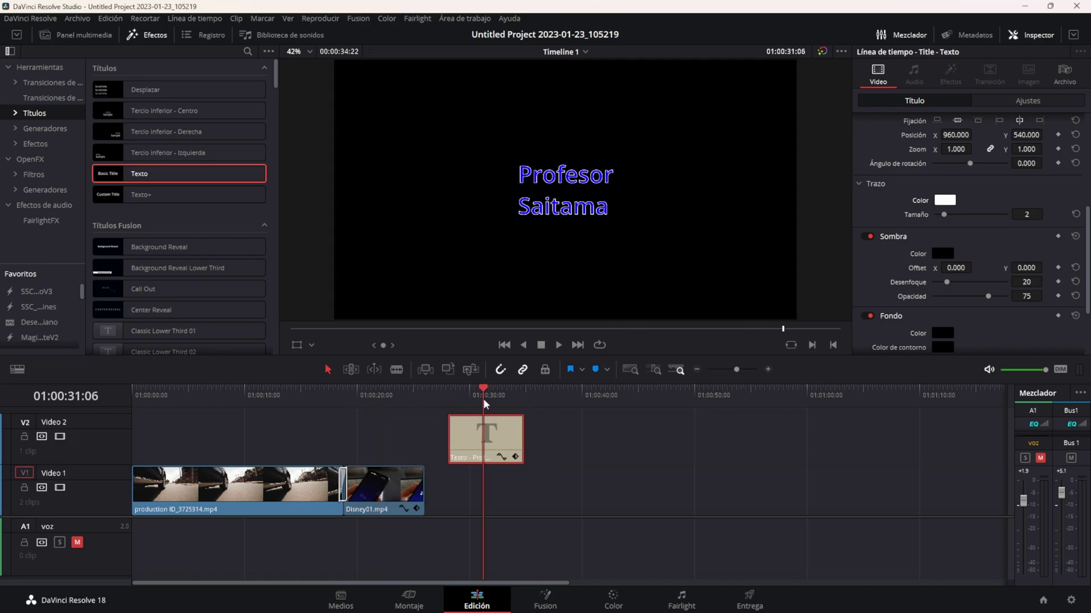
{"action": "scroll", "coordinate": [893, 222], "scroll_direction": "up", "scroll_amount": 5}
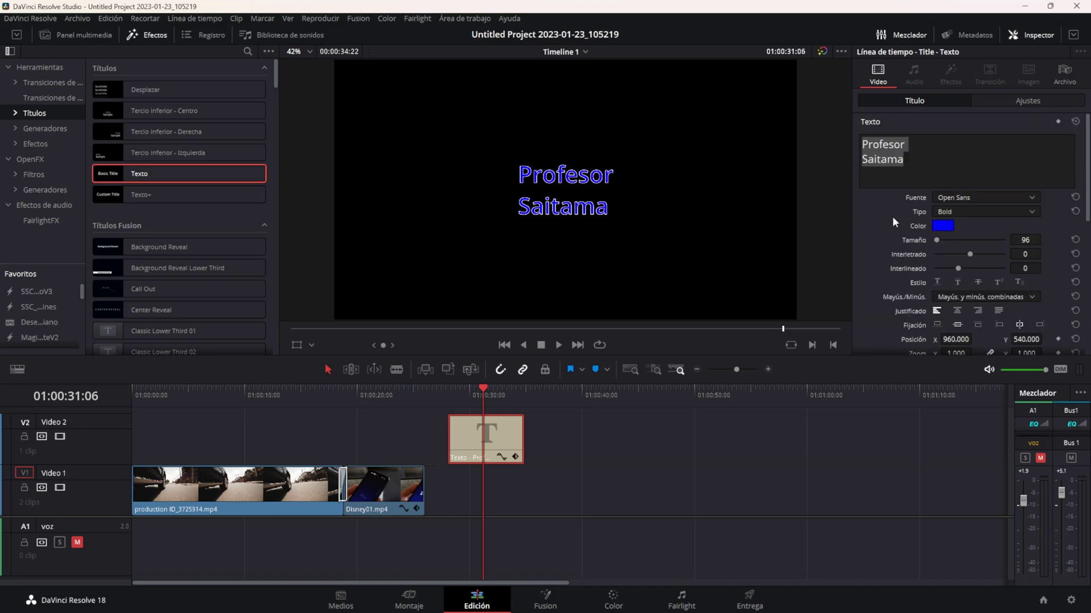
Set the title text colour to solid black
{"action": "left_click", "coordinate": [942, 226]}
{"action": "left_click_drag", "start_coordinate": [665, 222], "coordinate": [649, 357]}
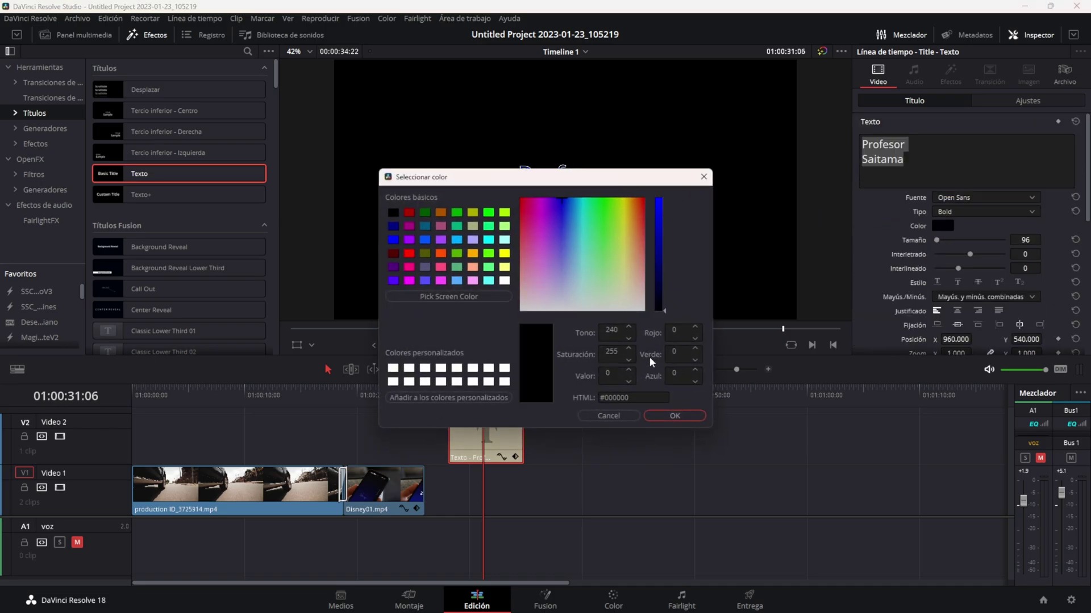
{"action": "left_click", "coordinate": [674, 417]}
Reduce the title's outline size from 2 to 0, leaving its colour unchanged
{"action": "scroll", "coordinate": [915, 278], "scroll_direction": "down", "scroll_amount": 5}
{"action": "left_click", "coordinate": [952, 239]}
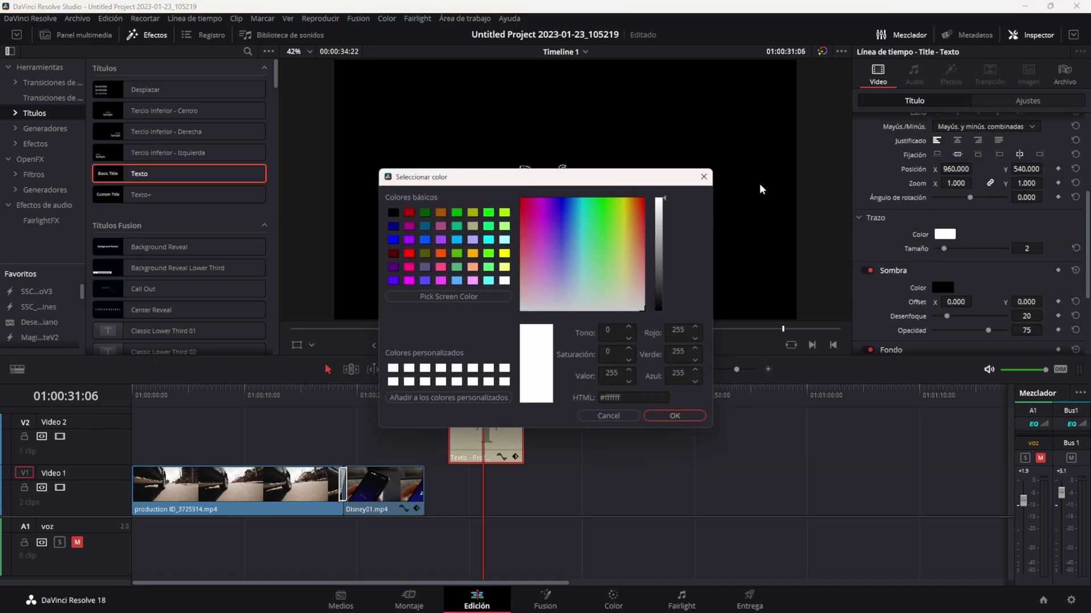
{"action": "left_click", "coordinate": [701, 177]}
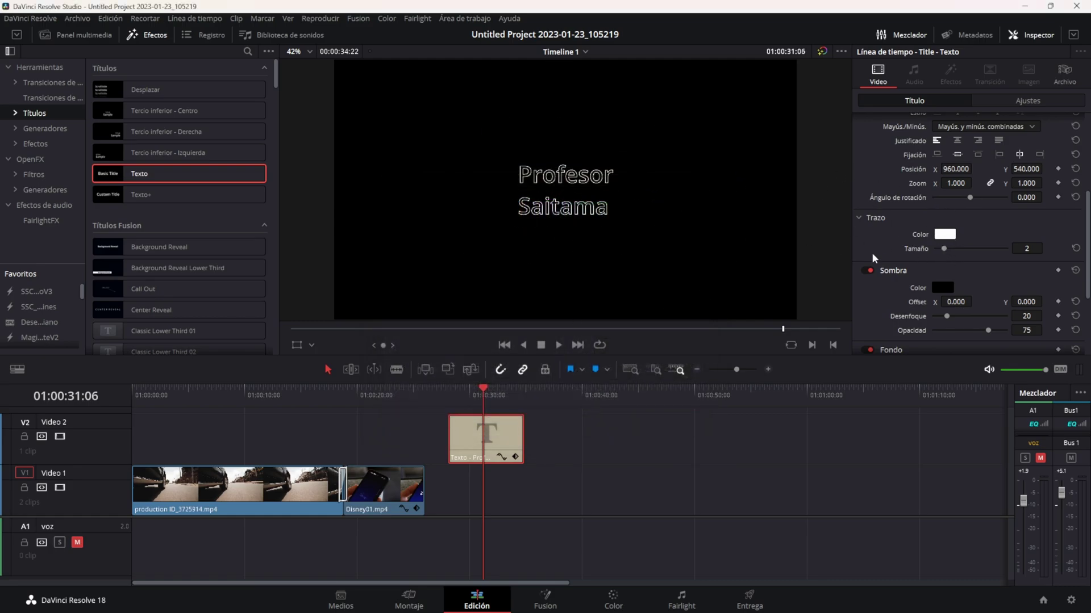
{"action": "left_click_drag", "start_coordinate": [944, 248], "coordinate": [934, 249]}
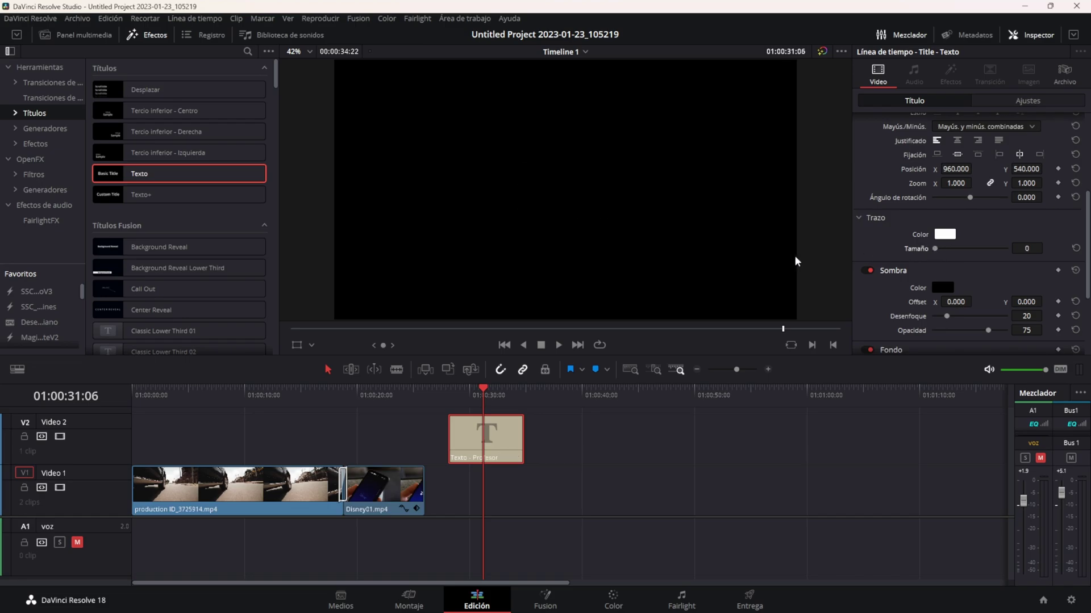
{"action": "scroll", "coordinate": [894, 230], "scroll_direction": "down", "scroll_amount": 2}
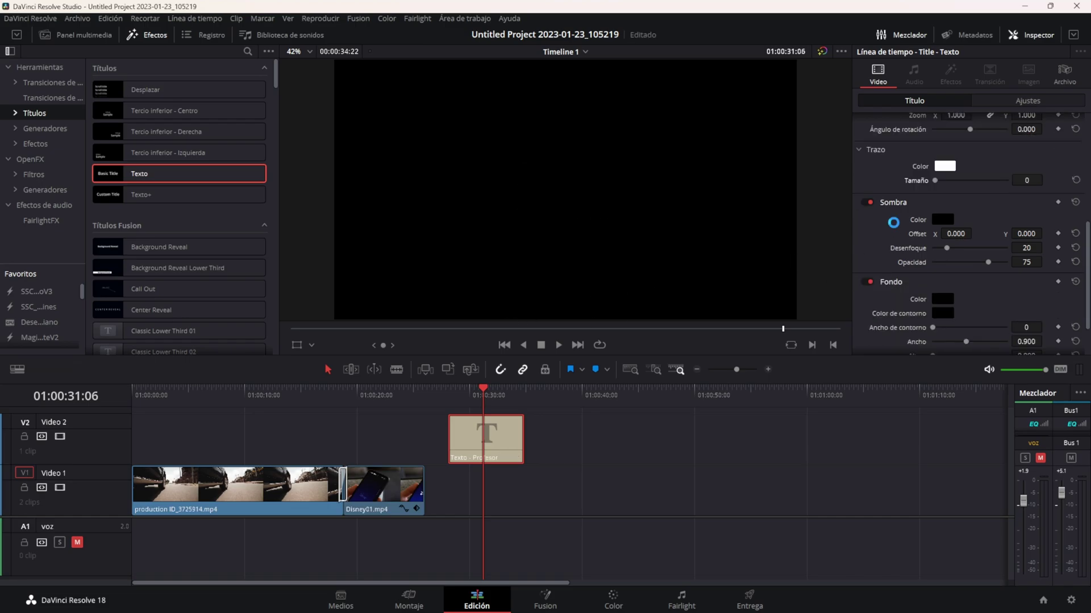
{"action": "scroll", "coordinate": [895, 233], "scroll_direction": "down", "scroll_amount": 1}
{"action": "scroll", "coordinate": [911, 284], "scroll_direction": "down", "scroll_amount": 1}
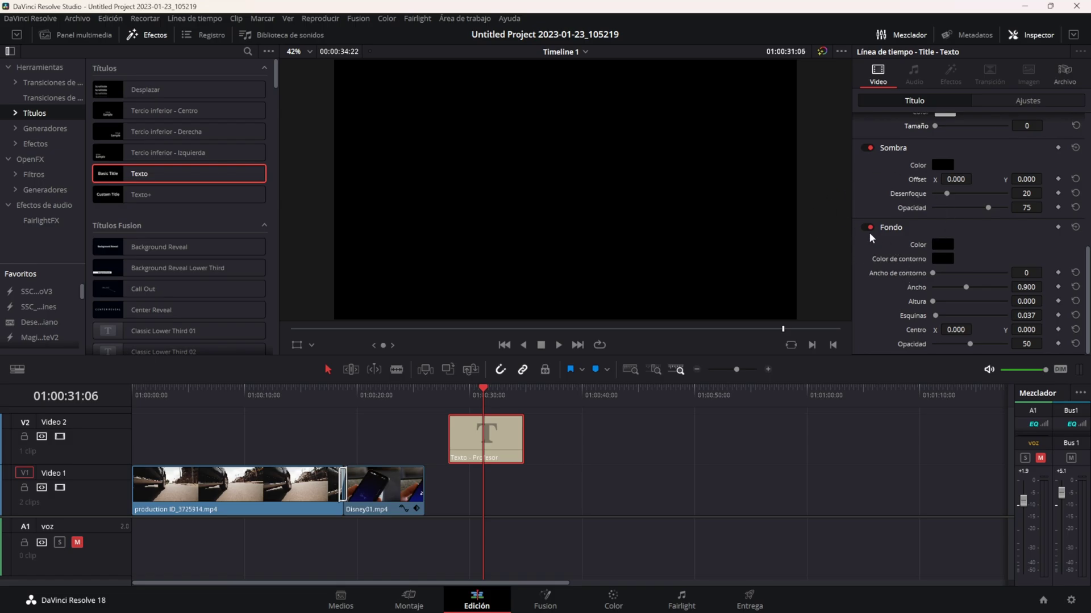
Add a white background box behind the title with height and 44 opacity, and save
{"action": "left_click", "coordinate": [942, 245]}
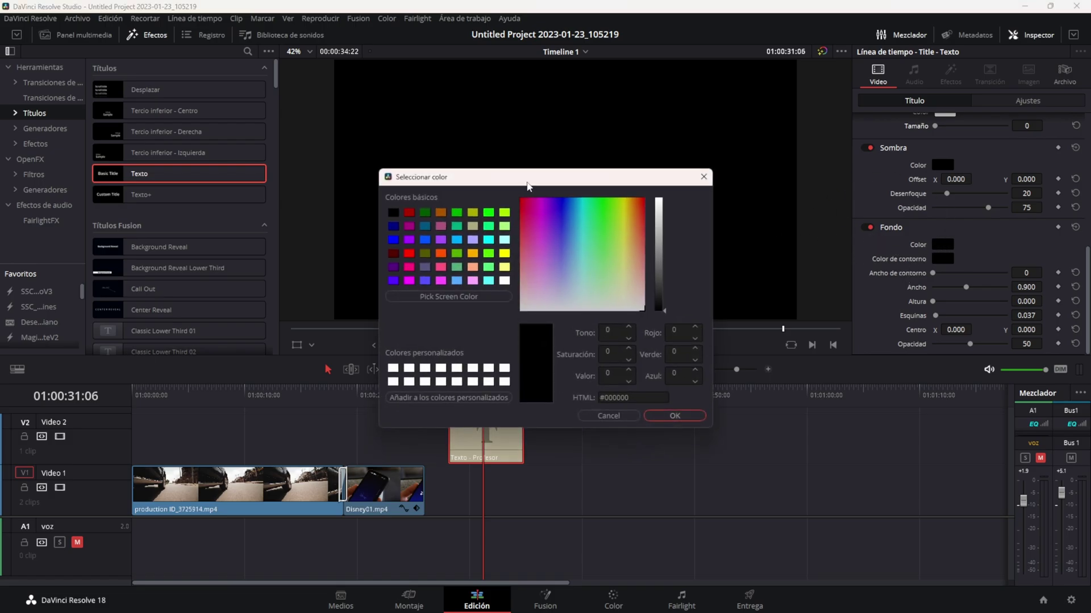
{"action": "mouse_move", "coordinate": [285, 197]}
{"action": "left_mouse_down"}
{"action": "mouse_move", "coordinate": [384, 324]}
{"action": "mouse_move", "coordinate": [385, 158]}
{"action": "left_mouse_up"}
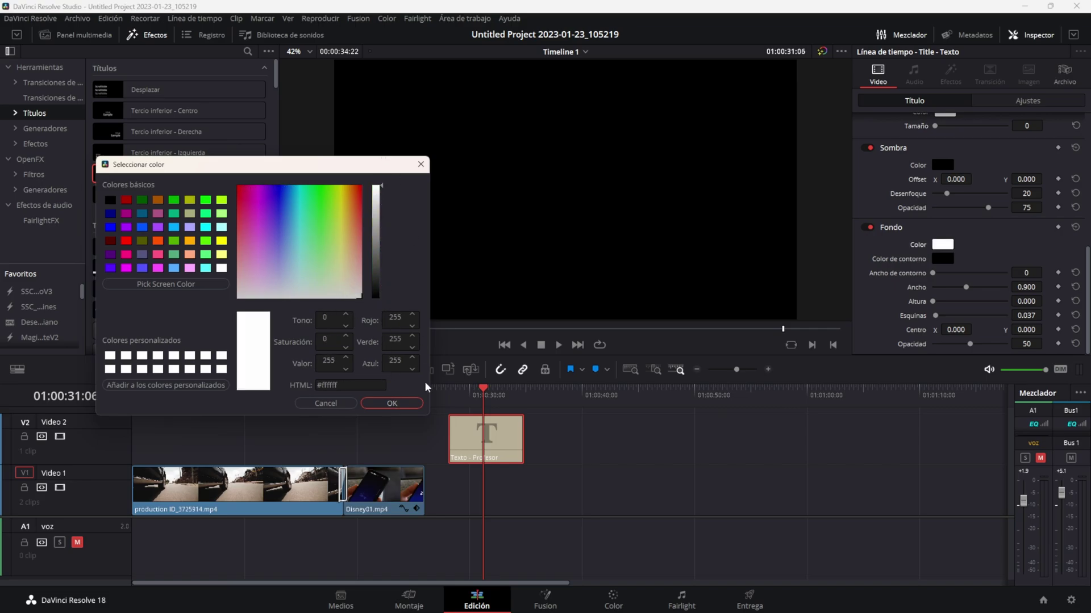
{"action": "left_click", "coordinate": [401, 404]}
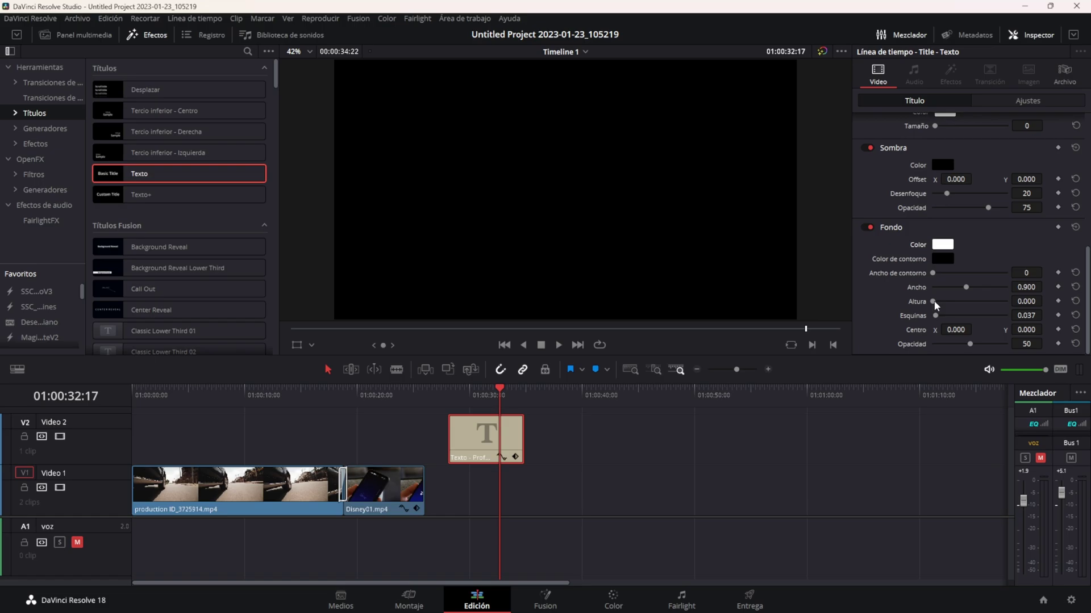
{"action": "mouse_move", "coordinate": [934, 301]}
{"action": "left_mouse_down"}
{"action": "mouse_move", "coordinate": [984, 307]}
{"action": "mouse_move", "coordinate": [943, 301]}
{"action": "mouse_move", "coordinate": [943, 291]}
{"action": "mouse_move", "coordinate": [940, 322]}
{"action": "mouse_move", "coordinate": [967, 348]}
{"action": "left_mouse_up"}
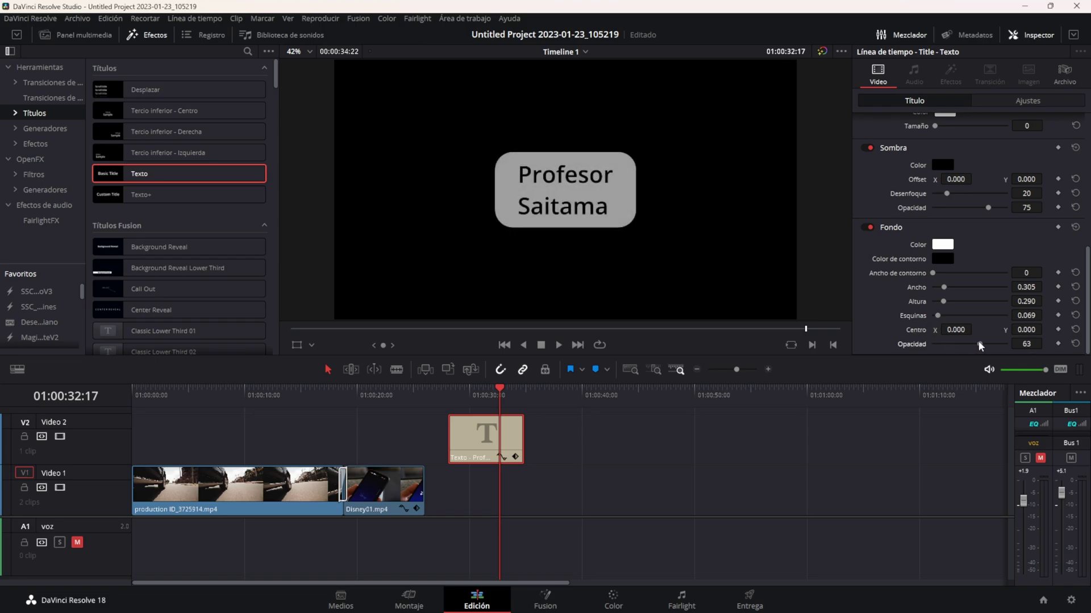
{"action": "left_click_drag", "start_coordinate": [967, 347], "coordinate": [965, 345]}
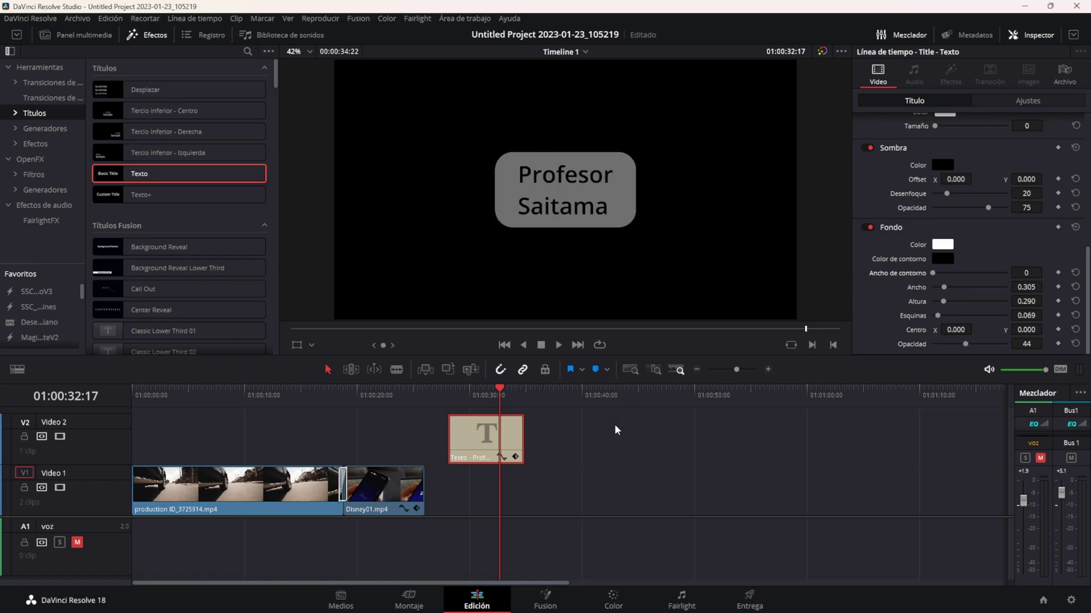
{"action": "key", "text": "ctrl+s"}
Disable the background box, save the project, and show the Generators list
{"action": "left_click", "coordinate": [869, 228]}
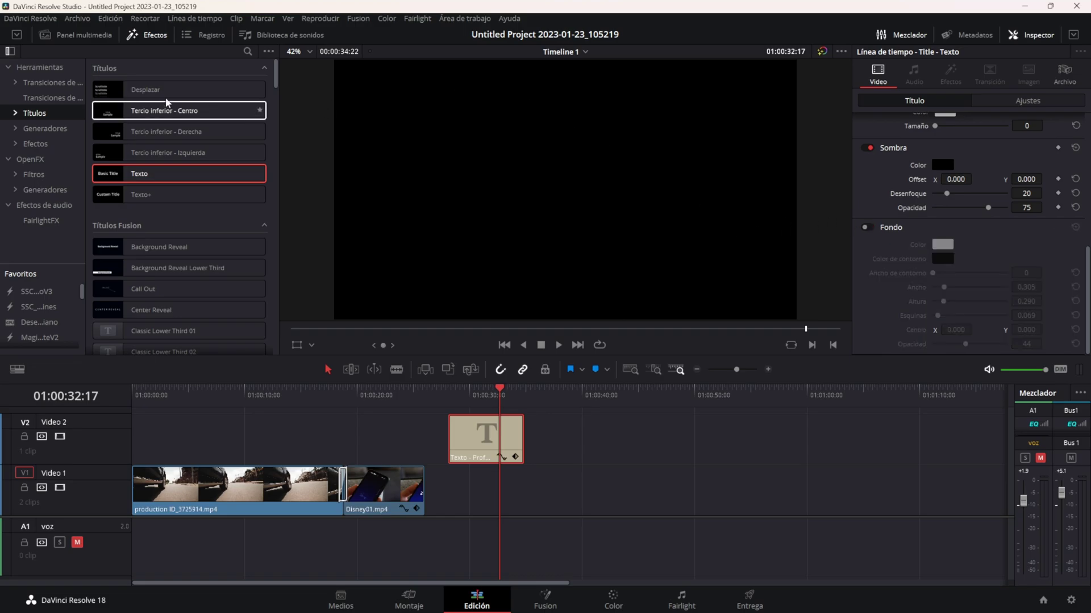
{"action": "key", "text": "ctrl+s"}
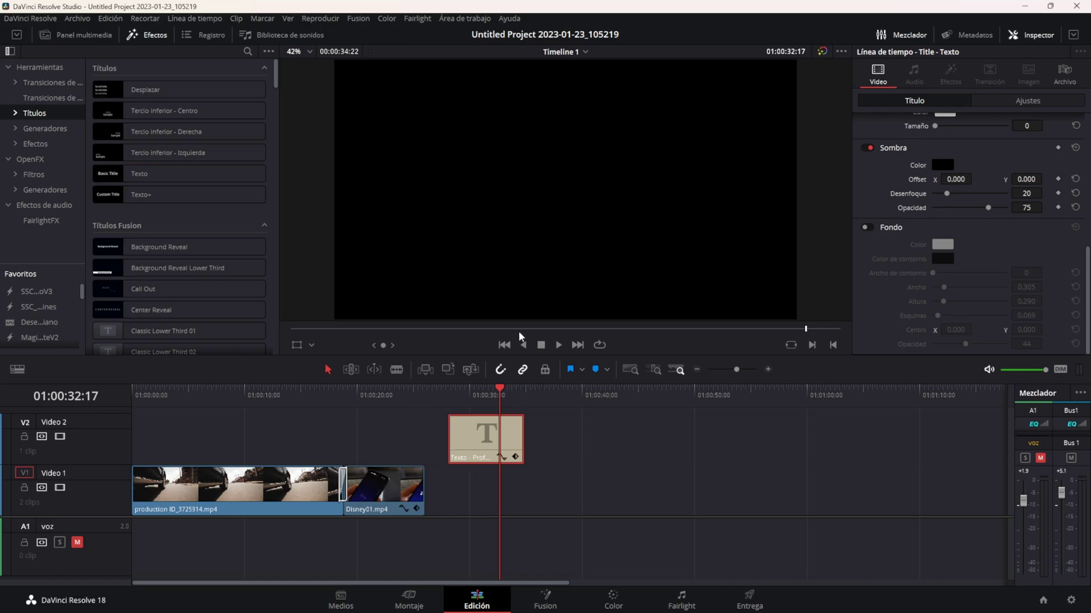
{"action": "left_click", "coordinate": [50, 133]}
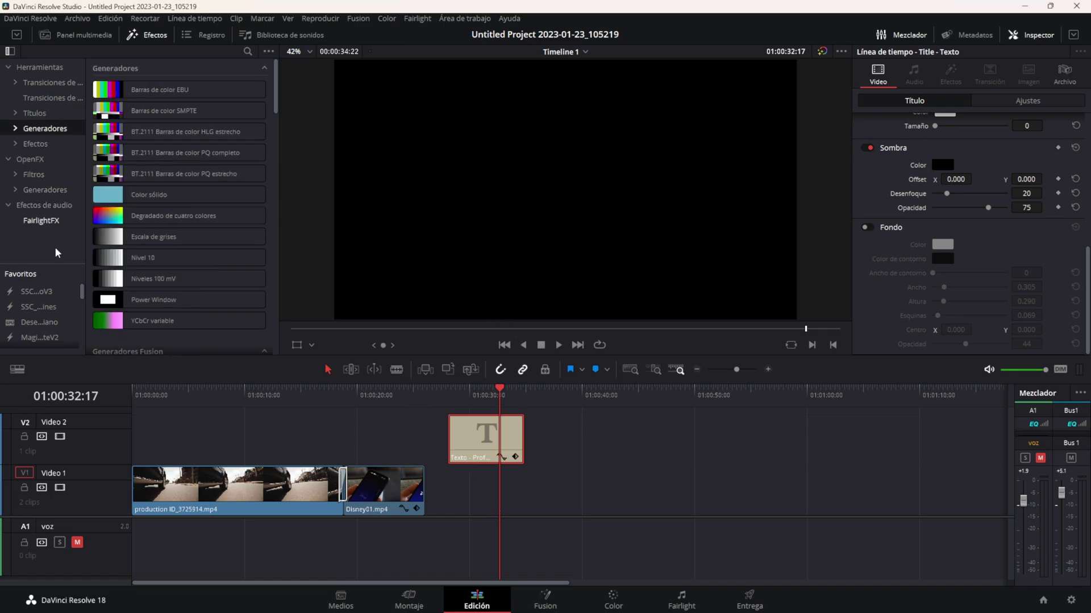
Place a Color sólido generator on Video 1 under the title and select it
{"action": "mouse_move", "coordinate": [121, 197]}
{"action": "left_mouse_down"}
{"action": "mouse_move", "coordinate": [456, 507]}
{"action": "mouse_move", "coordinate": [525, 494]}
{"action": "left_mouse_up"}
{"action": "left_click", "coordinate": [480, 396]}
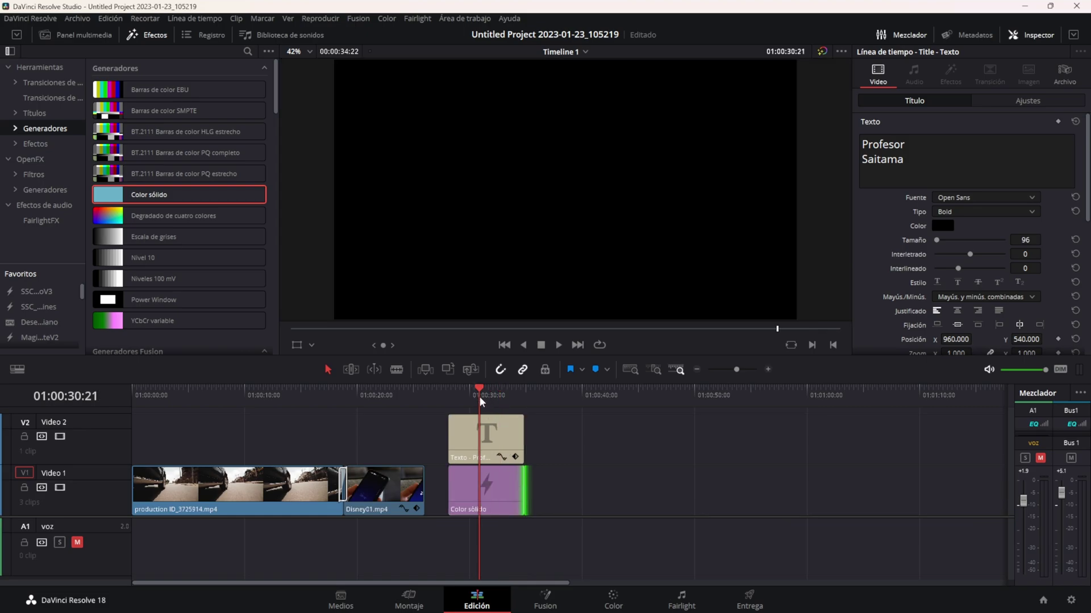
{"action": "left_click", "coordinate": [478, 493]}
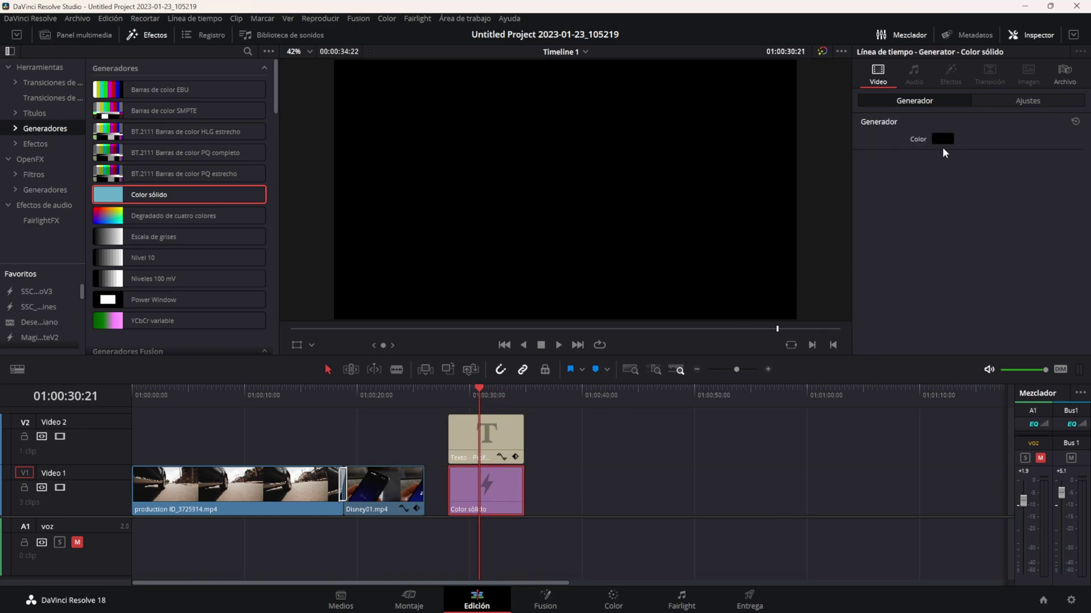
{"action": "left_click", "coordinate": [494, 427]}
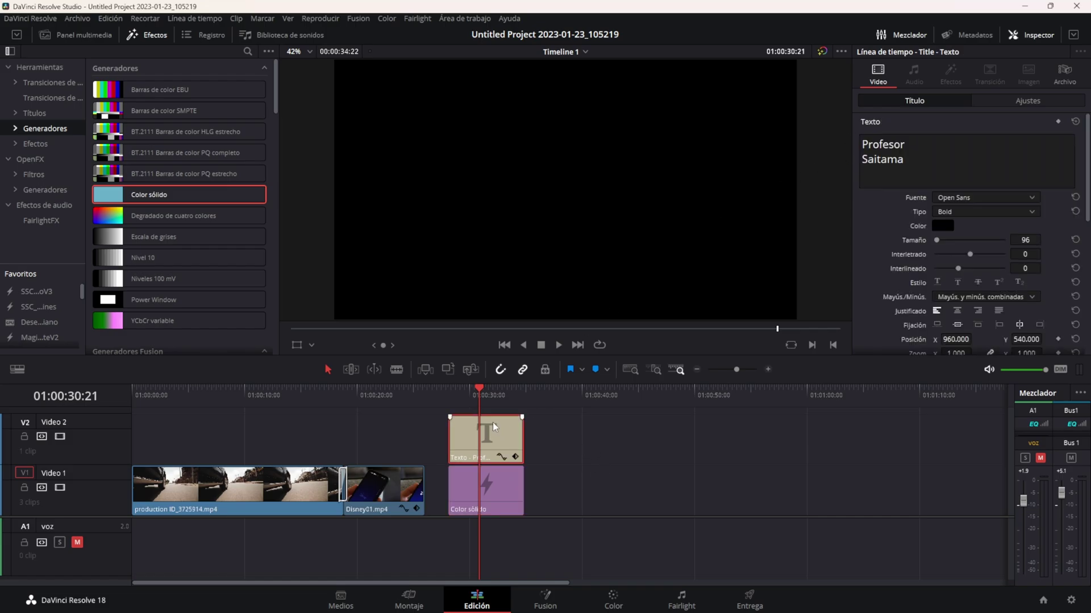
{"action": "left_click", "coordinate": [497, 498]}
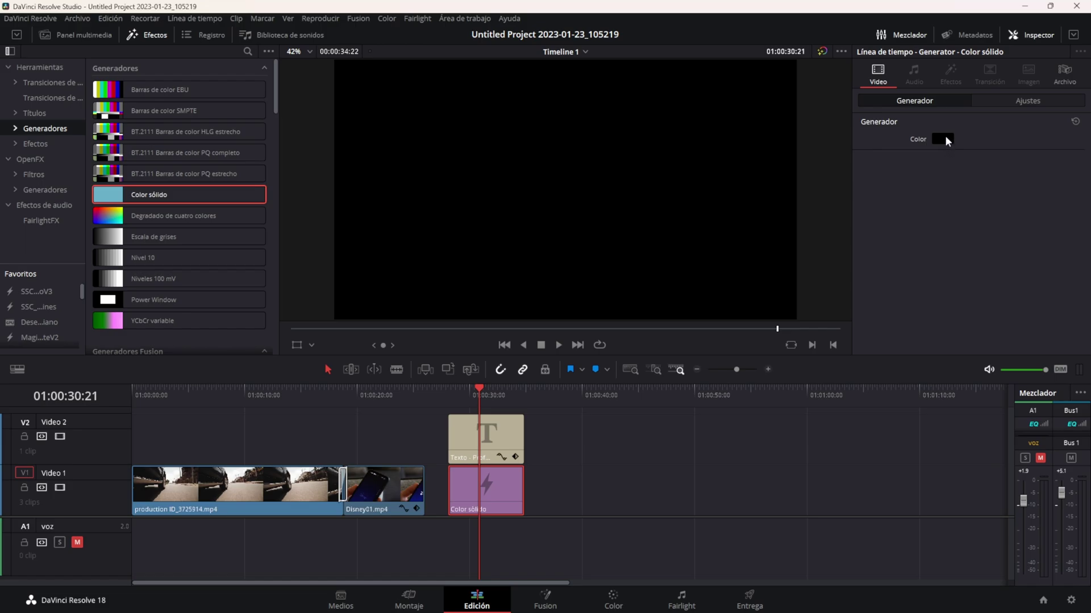
Set the solid clip's colour to white, then delete it from the track
{"action": "left_click", "coordinate": [943, 139]}
{"action": "left_click_drag", "start_coordinate": [671, 240], "coordinate": [663, 193]}
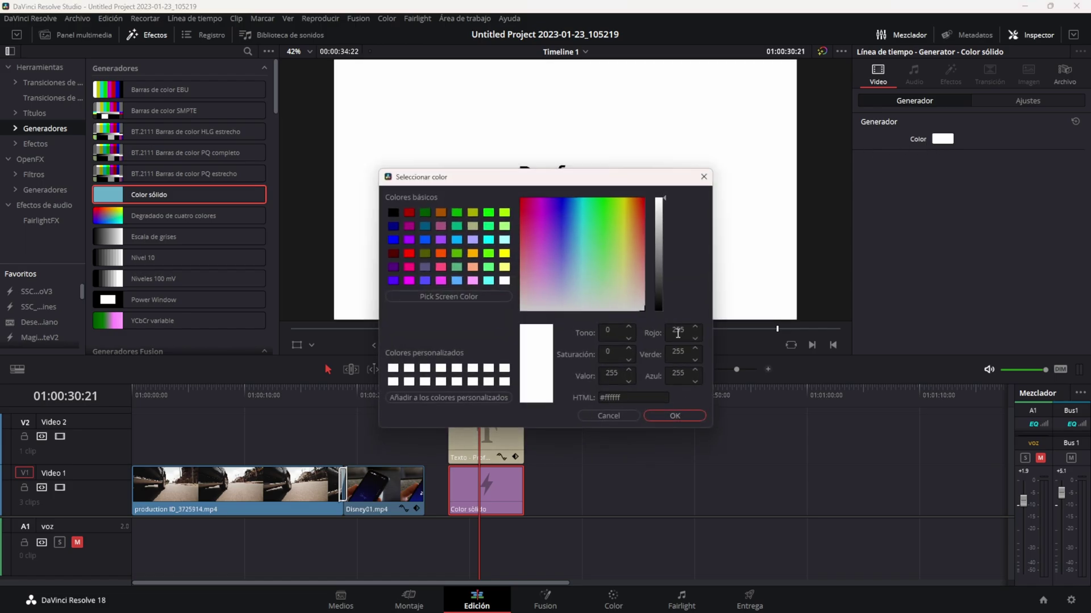
{"action": "left_click", "coordinate": [676, 412]}
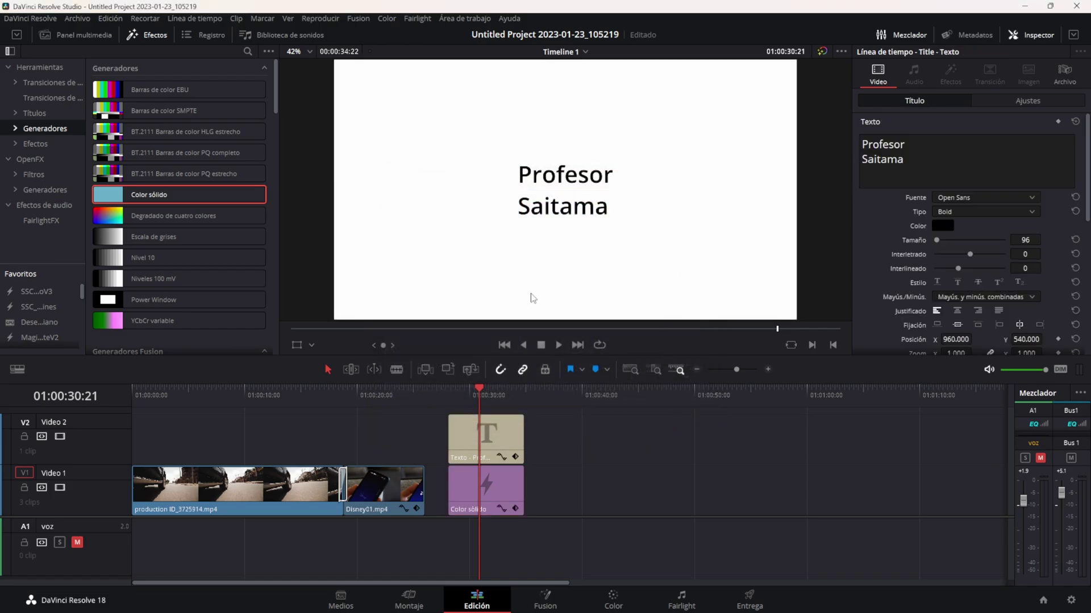
{"action": "left_click", "coordinate": [488, 434]}
{"action": "left_click", "coordinate": [470, 482]}
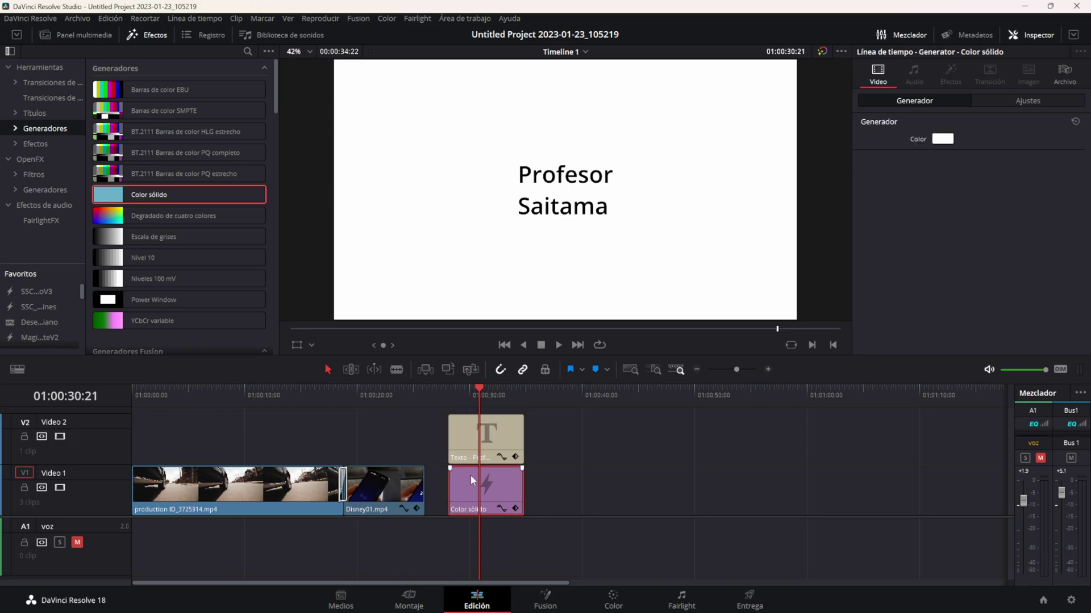
{"action": "key", "text": "Delete"}
Add Degradado de cuatro colores on Video 1, save, and set centre X -0.115, Y -0.710
{"action": "mouse_move", "coordinate": [105, 218]}
{"action": "left_mouse_down"}
{"action": "mouse_move", "coordinate": [456, 507]}
{"action": "mouse_move", "coordinate": [523, 489]}
{"action": "left_mouse_up"}
{"action": "key", "text": "ctrl+s"}
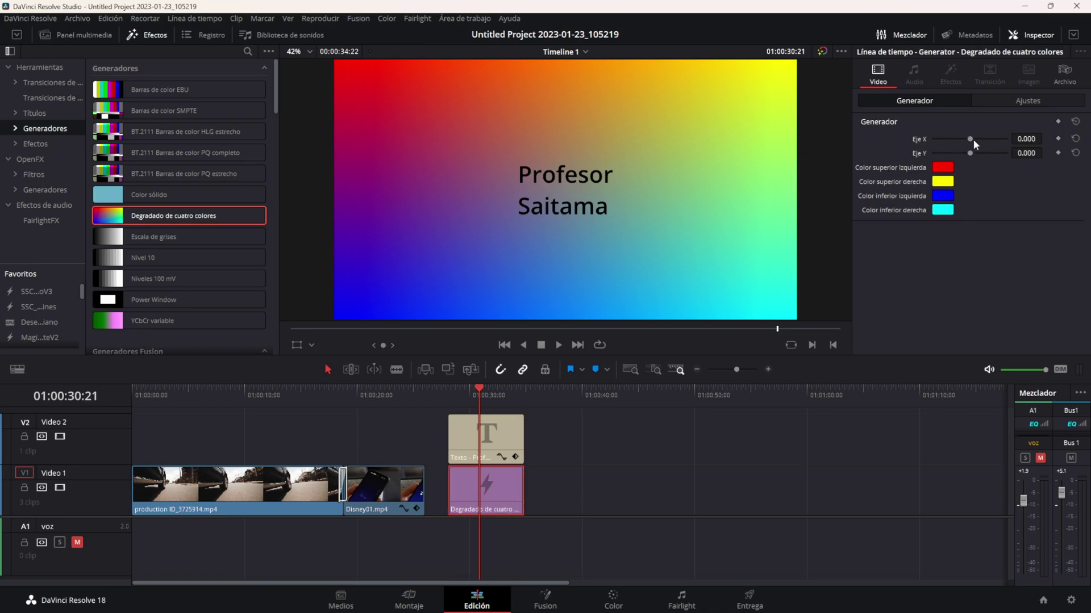
{"action": "mouse_move", "coordinate": [973, 138]}
{"action": "left_mouse_down"}
{"action": "mouse_move", "coordinate": [992, 137]}
{"action": "mouse_move", "coordinate": [965, 140]}
{"action": "mouse_move", "coordinate": [971, 158]}
{"action": "mouse_move", "coordinate": [953, 161]}
{"action": "left_mouse_up"}
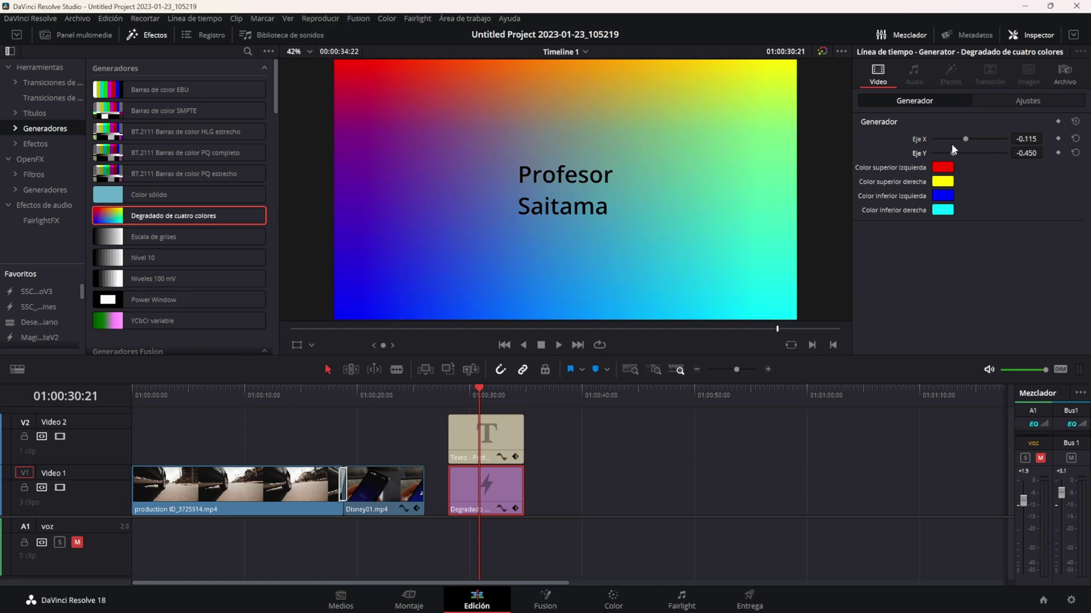
{"action": "mouse_move", "coordinate": [952, 152]}
{"action": "left_mouse_down"}
{"action": "mouse_move", "coordinate": [941, 152]}
{"action": "mouse_move", "coordinate": [957, 165]}
{"action": "mouse_move", "coordinate": [896, 196]}
{"action": "left_mouse_up"}
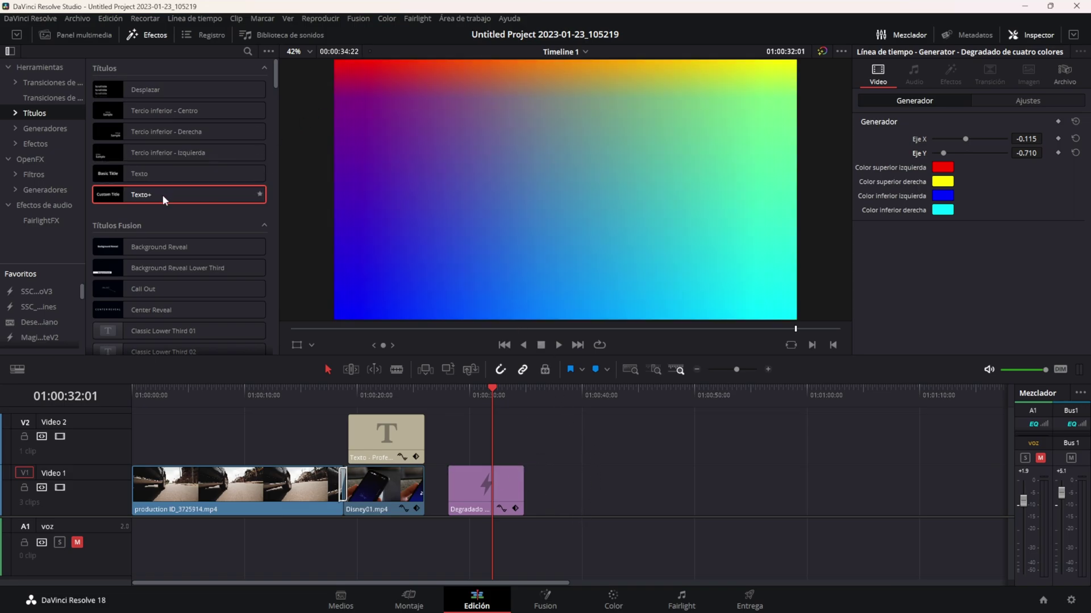
Drop a Texto+ 'Custom Title' on Video 2 above the gradient and select it
{"action": "mouse_move", "coordinate": [162, 195]}
{"action": "left_mouse_down"}
{"action": "mouse_move", "coordinate": [455, 433]}
{"action": "mouse_move", "coordinate": [523, 437]}
{"action": "left_mouse_up"}
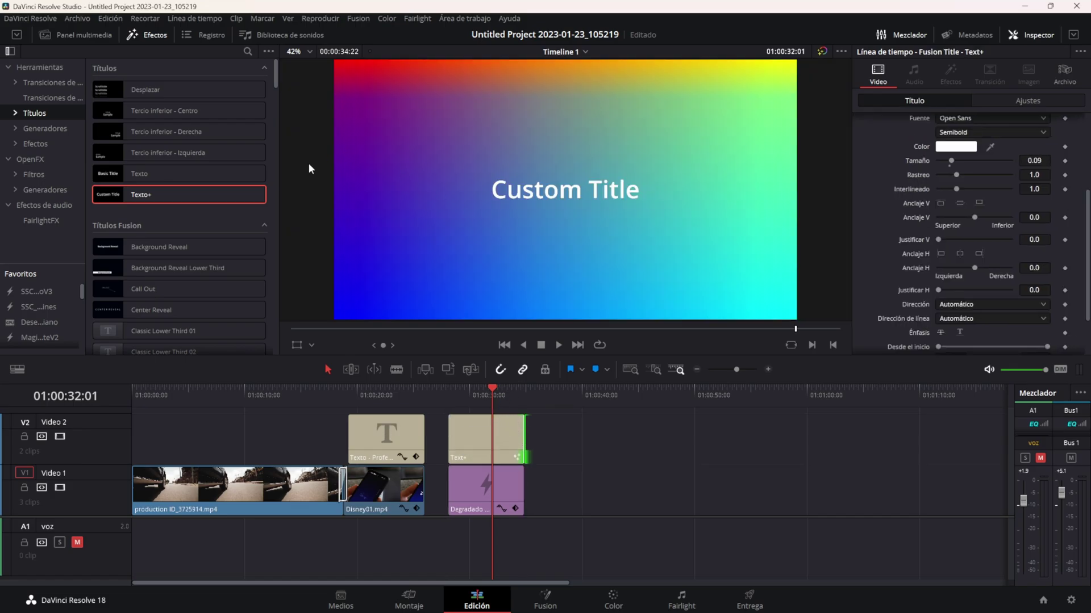
{"action": "left_click", "coordinate": [474, 393]}
{"action": "left_click", "coordinate": [485, 430]}
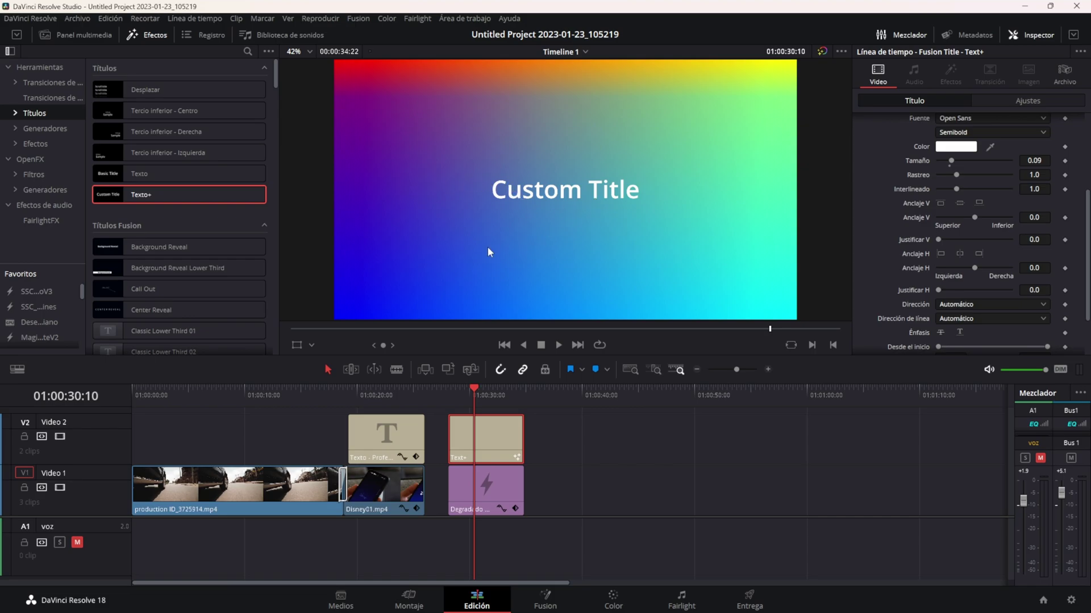
{"action": "left_click_drag", "start_coordinate": [446, 389], "coordinate": [463, 389]}
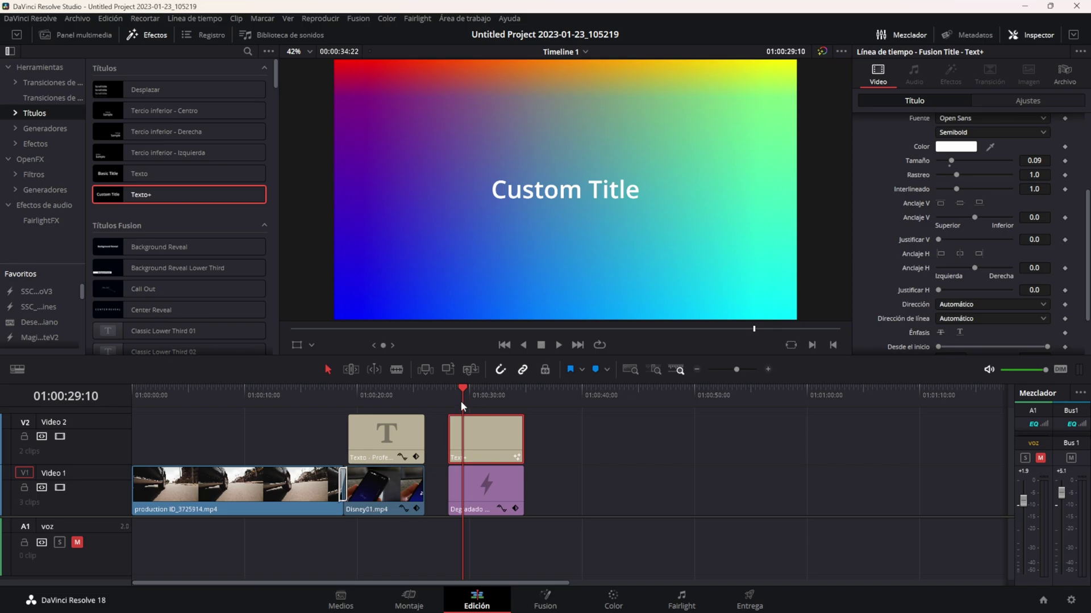
{"action": "scroll", "coordinate": [909, 202], "scroll_direction": "up", "scroll_amount": 3}
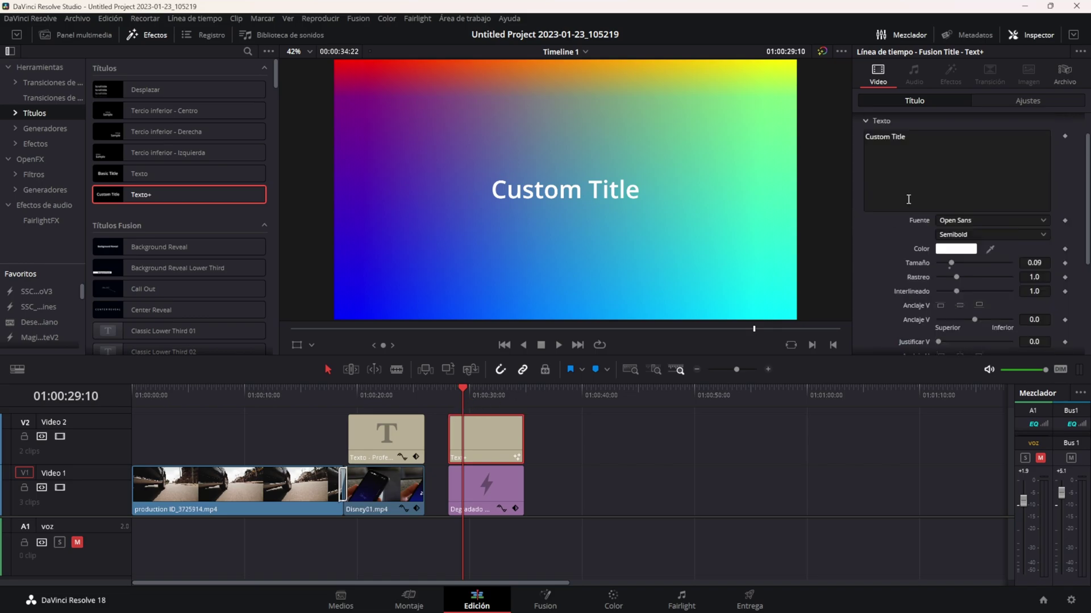
In the Título tab, drag the Custom Title write-on range so start and end both sit at 0.0
{"action": "left_click", "coordinate": [866, 174]}
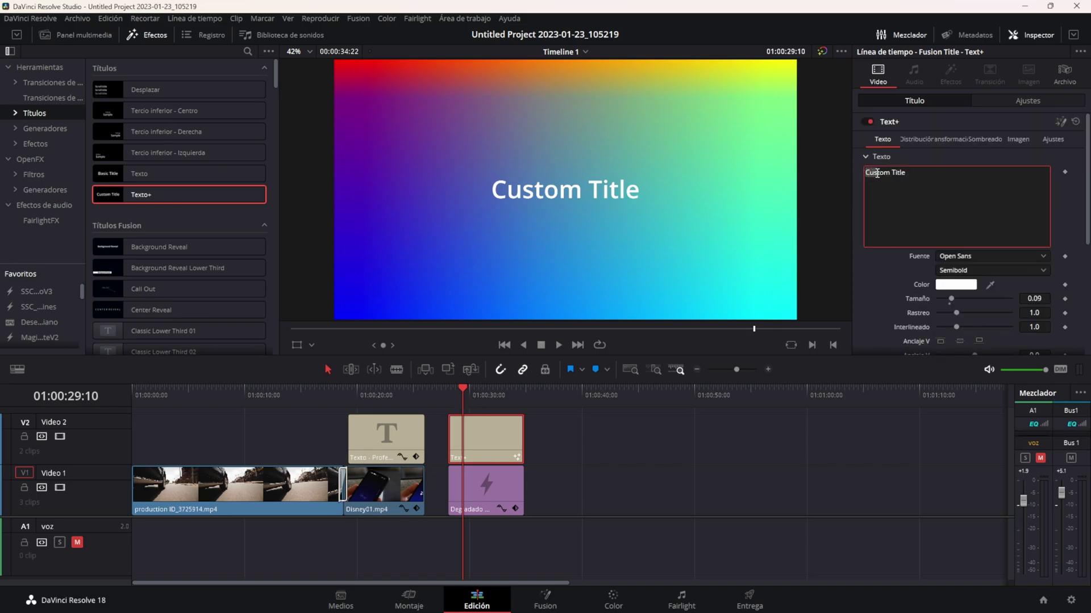
{"action": "left_click_drag", "start_coordinate": [880, 173], "coordinate": [907, 174]}
{"action": "scroll", "coordinate": [893, 217], "scroll_direction": "down", "scroll_amount": 3}
{"action": "scroll", "coordinate": [893, 219], "scroll_direction": "down", "scroll_amount": 2}
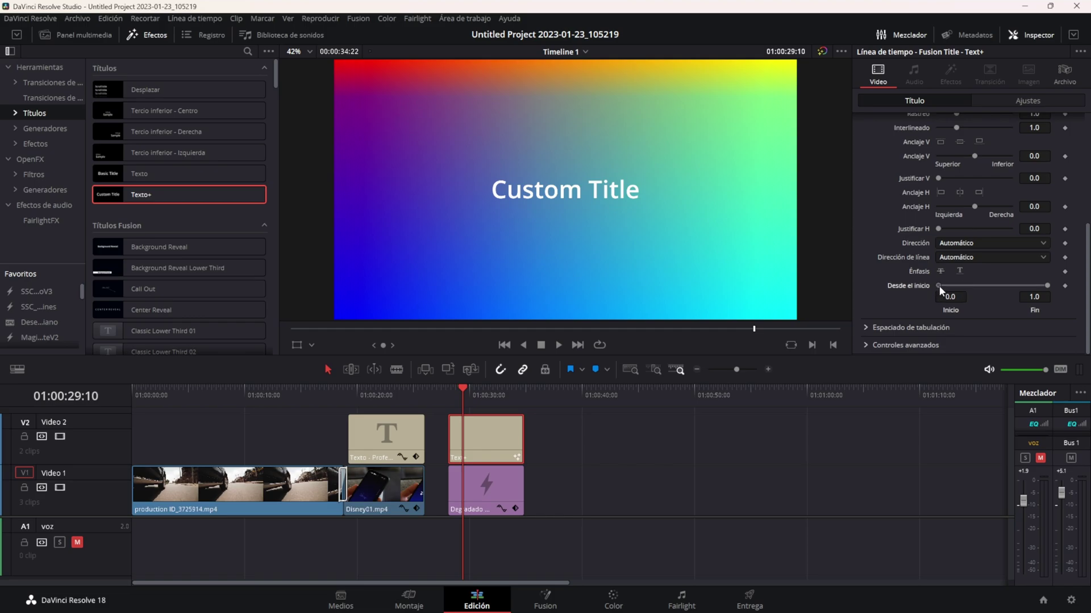
{"action": "left_click_drag", "start_coordinate": [938, 285], "coordinate": [971, 284]}
{"action": "double_click", "coordinate": [961, 286]}
{"action": "left_click_drag", "start_coordinate": [1046, 288], "coordinate": [940, 284]}
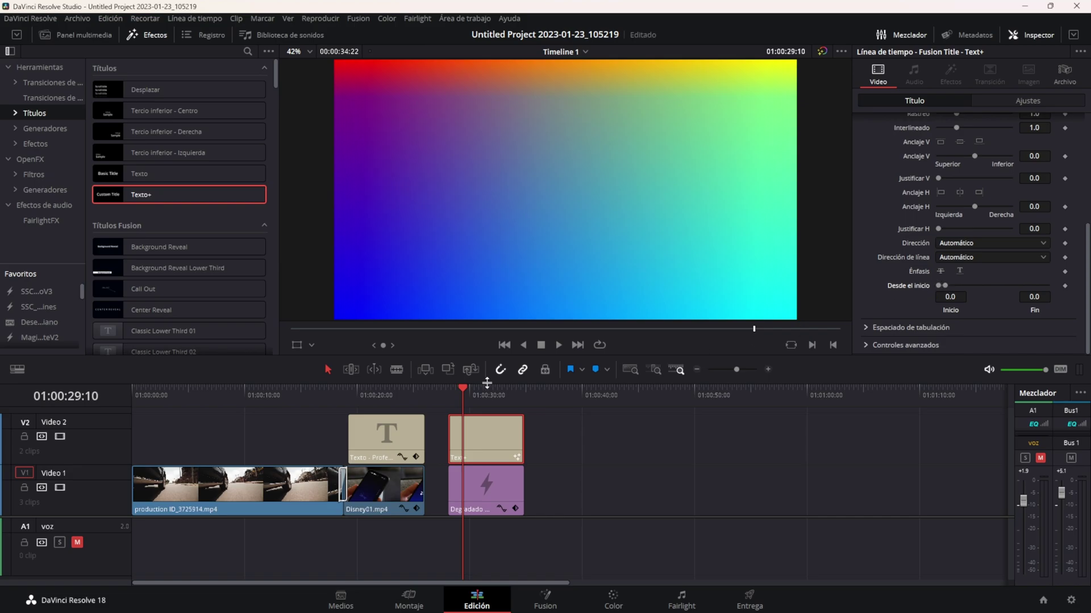
Keyframe write-on Fin 0 at 01:00:28:03, raise it to 1.0 at 01:00:31:13, and preview
{"action": "left_click_drag", "start_coordinate": [469, 397], "coordinate": [449, 396]}
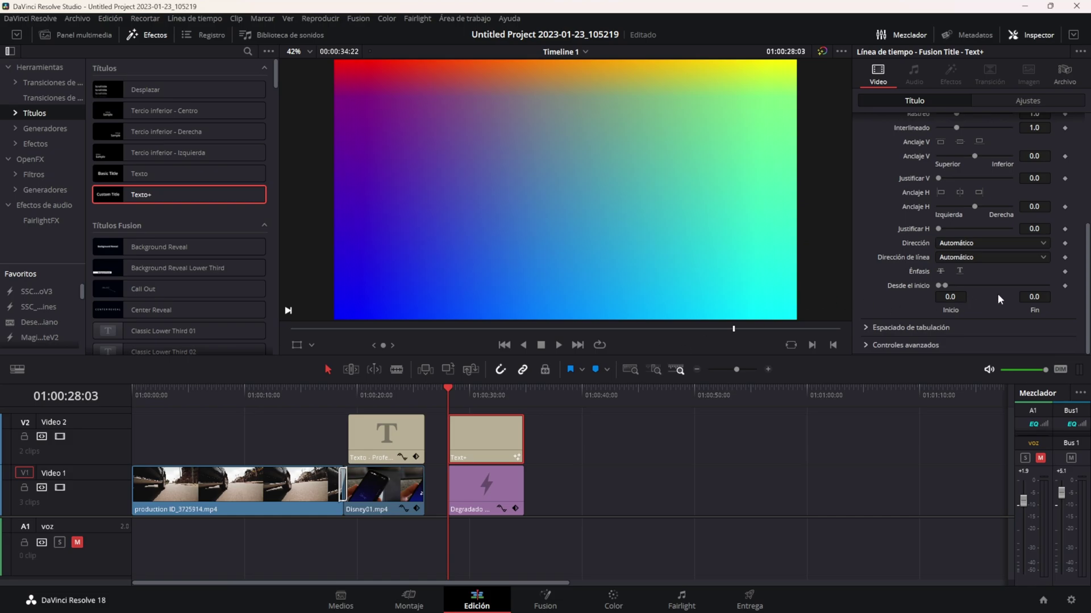
{"action": "left_click", "coordinate": [1064, 286]}
{"action": "left_click_drag", "start_coordinate": [449, 391], "coordinate": [486, 391]}
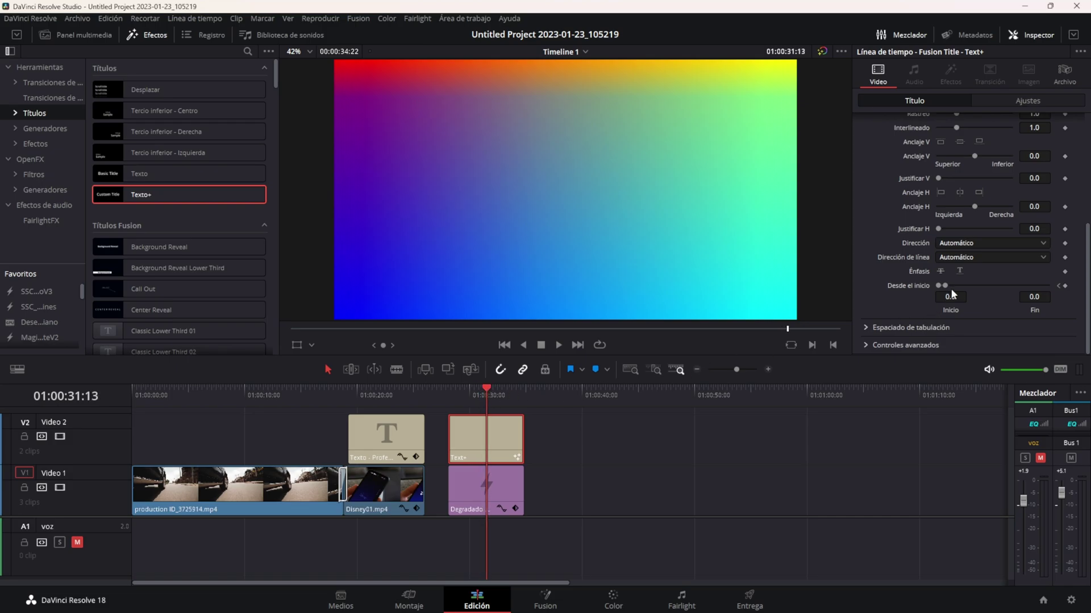
{"action": "left_click_drag", "start_coordinate": [945, 287], "coordinate": [1042, 285]}
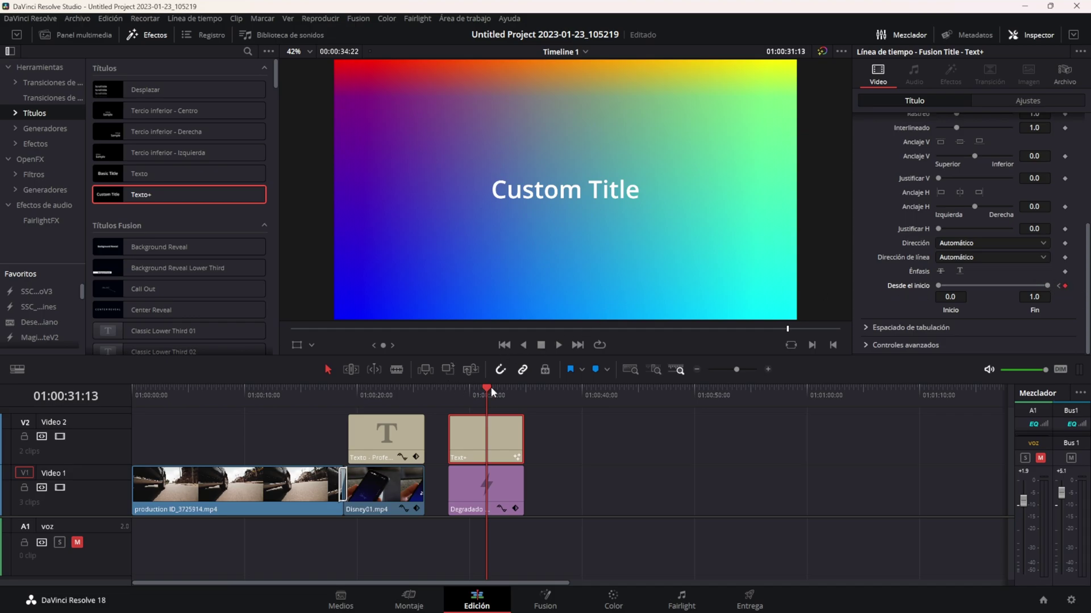
{"action": "left_click_drag", "start_coordinate": [491, 387], "coordinate": [451, 386]}
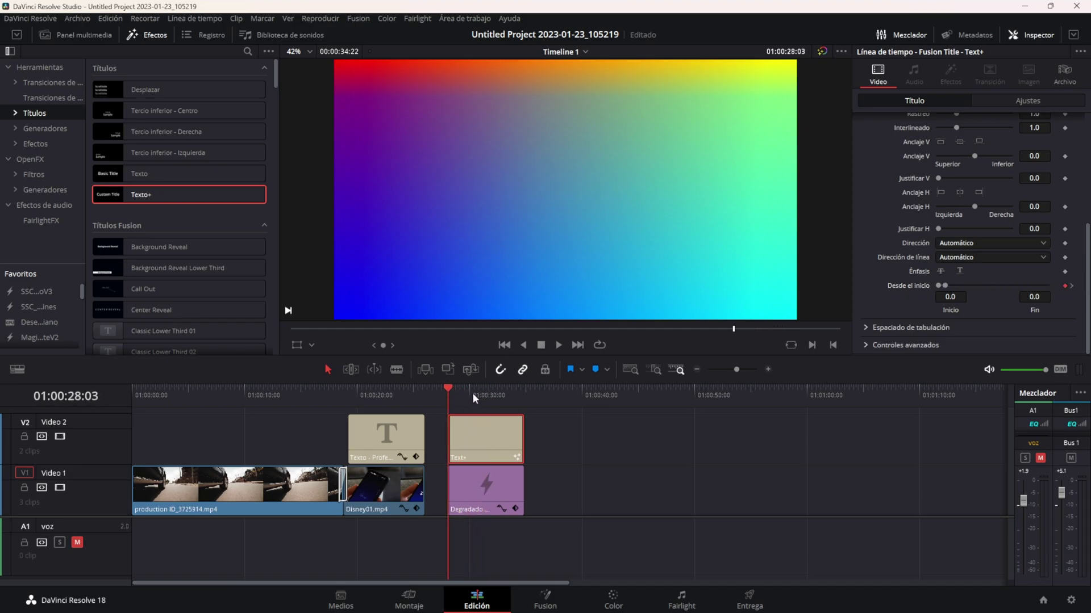
{"action": "key", "text": "space"}
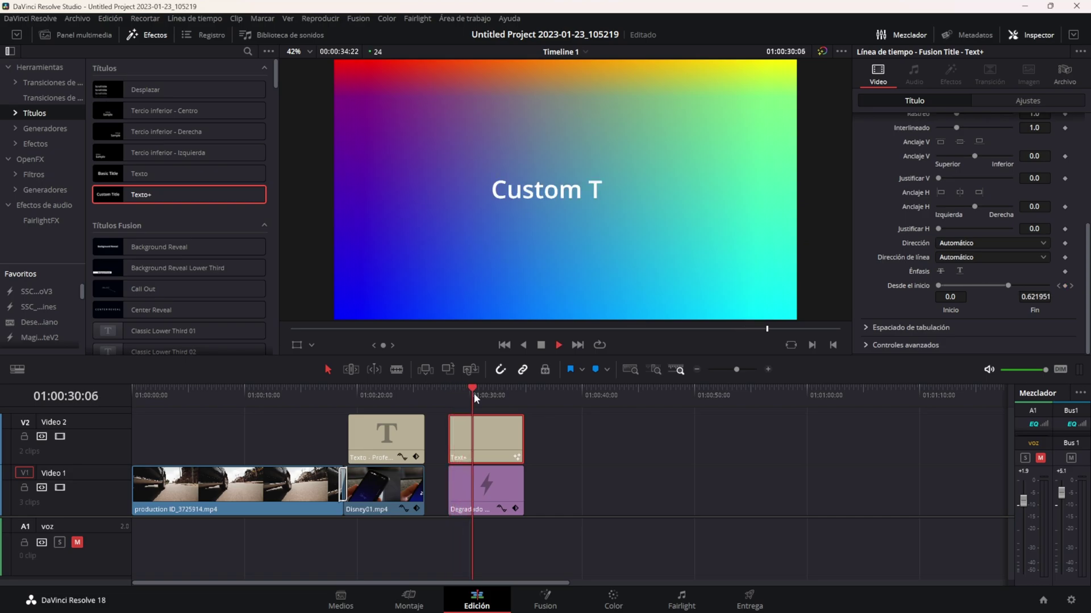
Re-keyframe Fin at 0 on the clip start and 1.0 at 01:00:29:08, then preview the faster write-on
{"action": "key", "text": "space"}
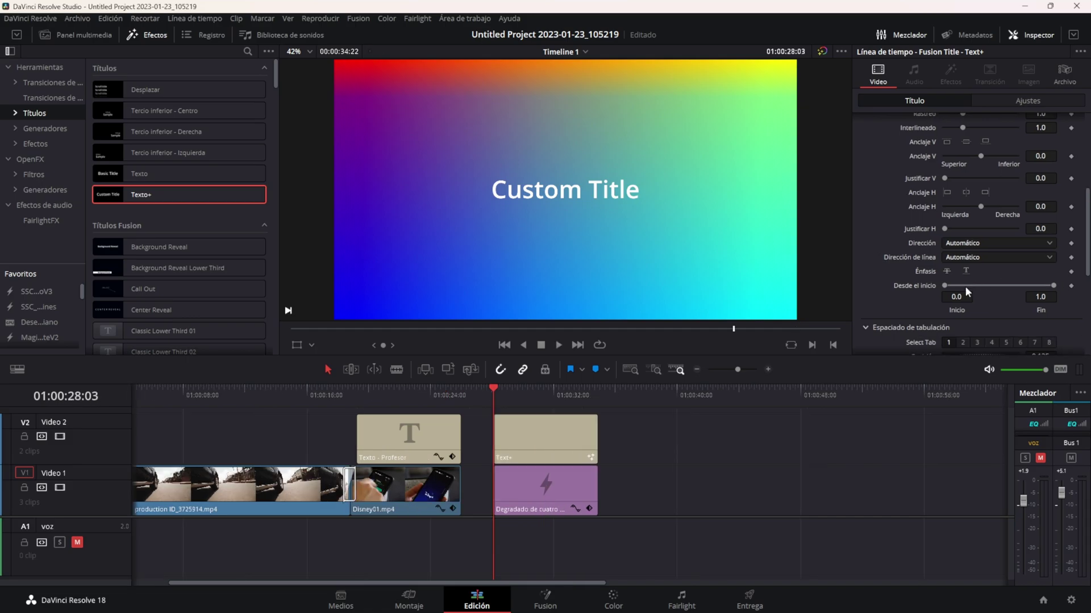
{"action": "left_click_drag", "start_coordinate": [1054, 285], "coordinate": [950, 286]}
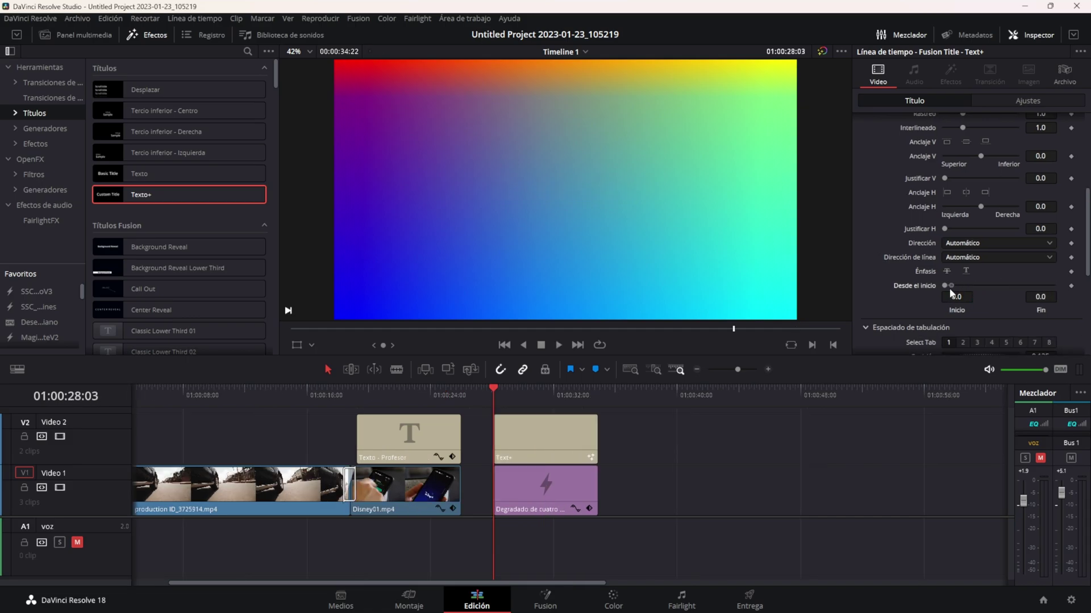
{"action": "left_click", "coordinate": [1071, 287]}
{"action": "key", "text": "space"}
{"action": "key", "text": "space"}
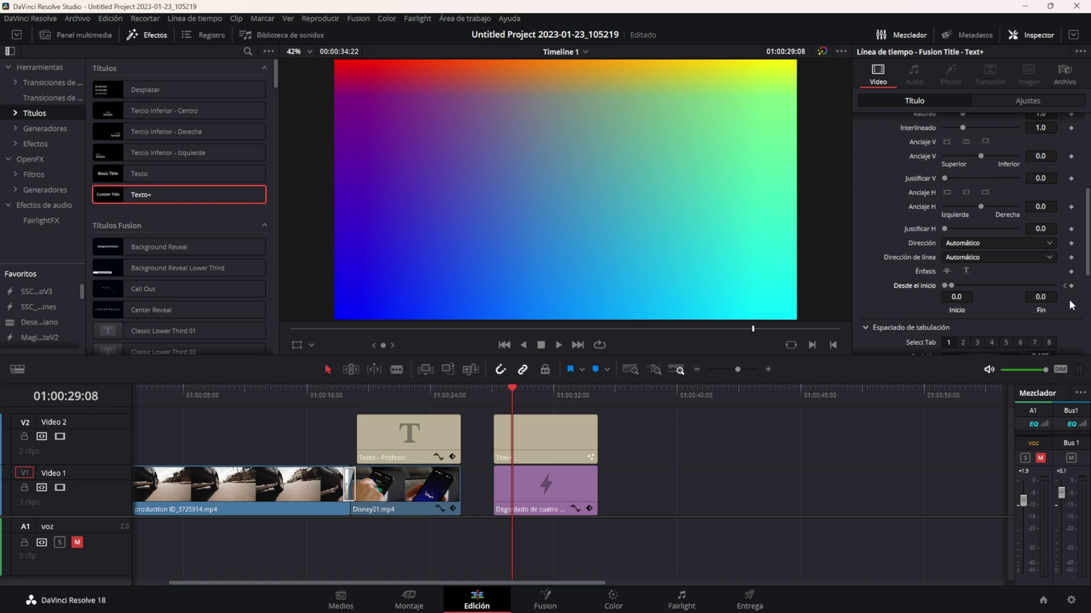
{"action": "left_click_drag", "start_coordinate": [951, 286], "coordinate": [1054, 286]}
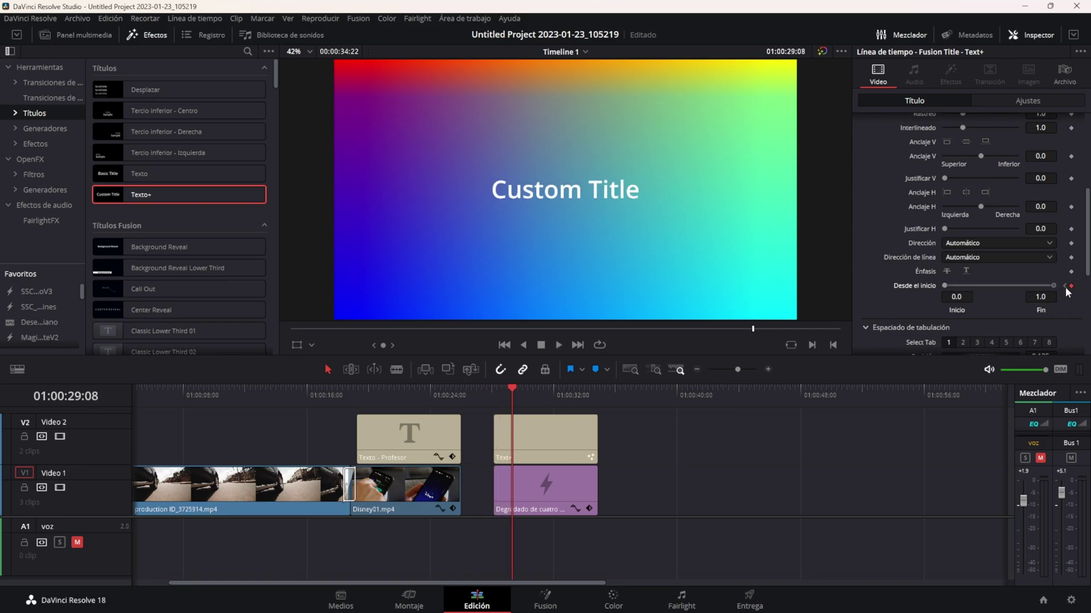
{"action": "left_click", "coordinate": [495, 394]}
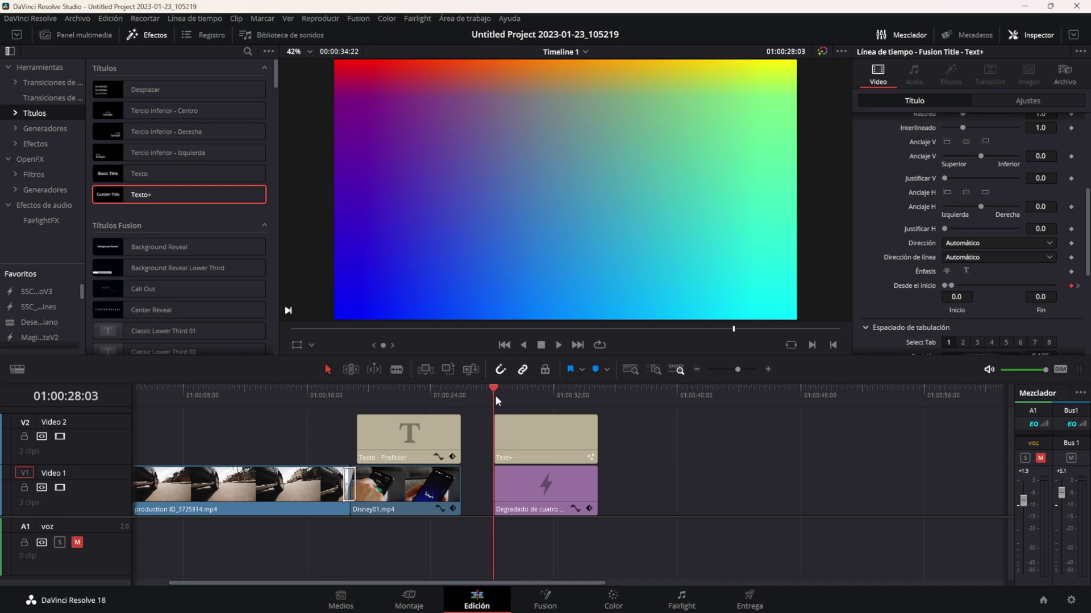
{"action": "key", "text": "space"}
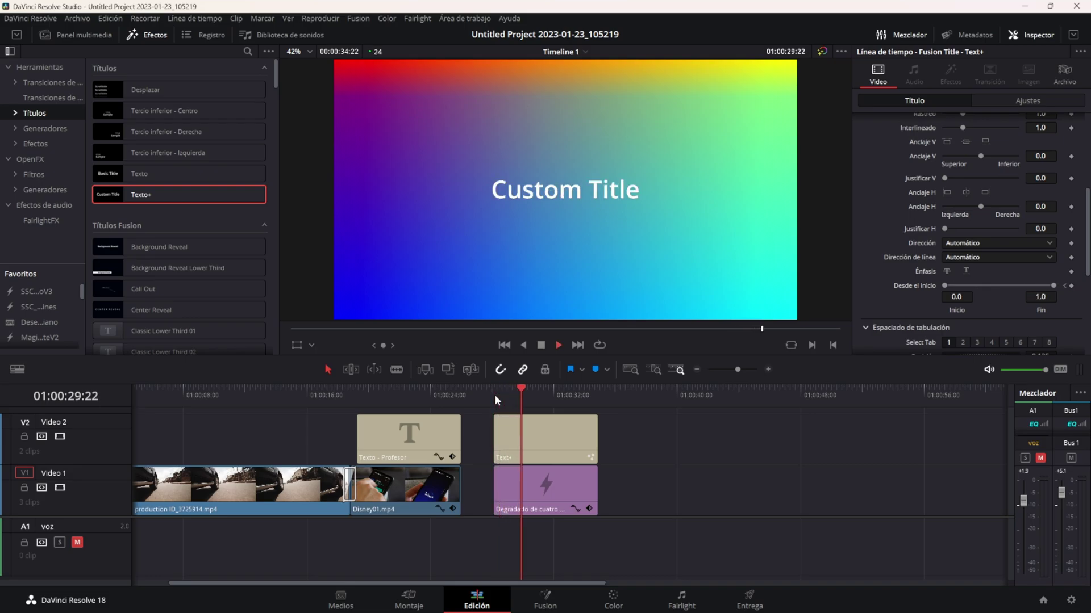
{"action": "key", "text": "space"}
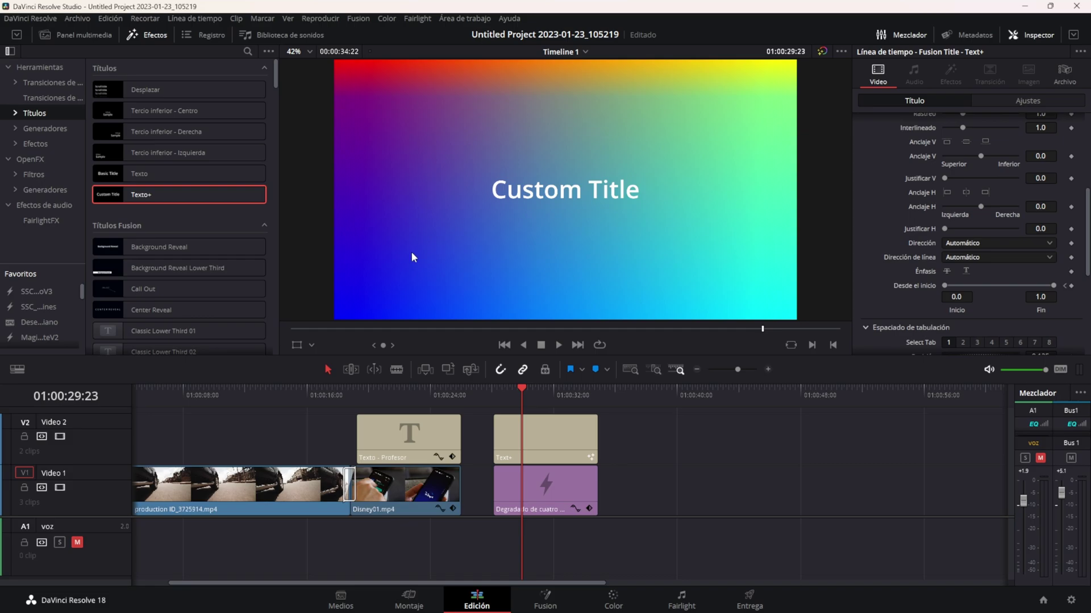
Scroll the Títulos list to Gradient Title 02 and drag it toward track V2 above the car clip
{"action": "scroll", "coordinate": [219, 239], "scroll_direction": "down", "scroll_amount": 4}
{"action": "scroll", "coordinate": [219, 187], "scroll_direction": "down", "scroll_amount": 1}
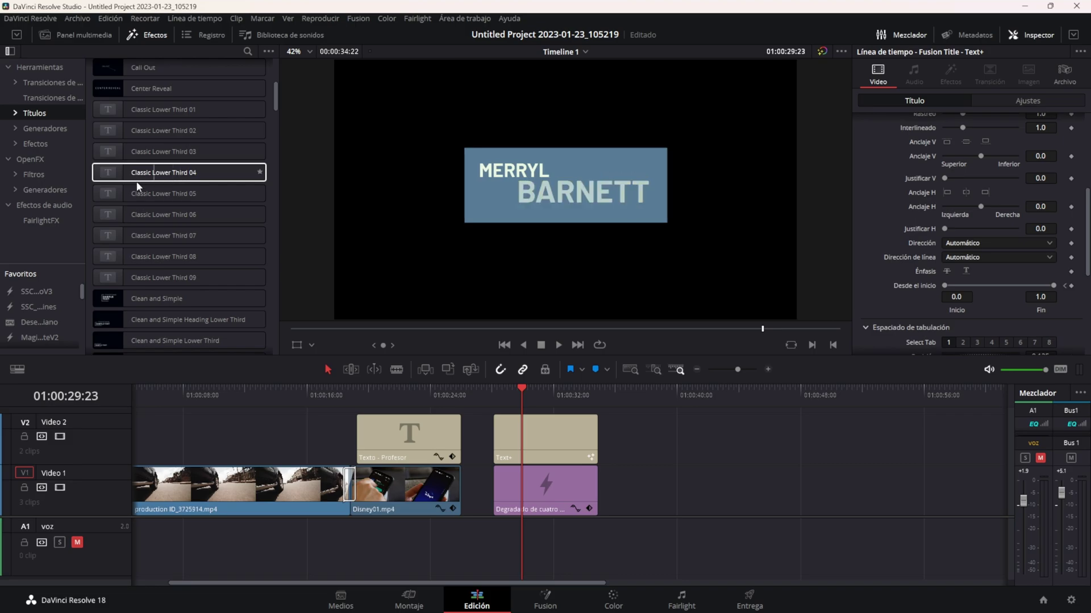
{"action": "scroll", "coordinate": [169, 202], "scroll_direction": "down", "scroll_amount": 5}
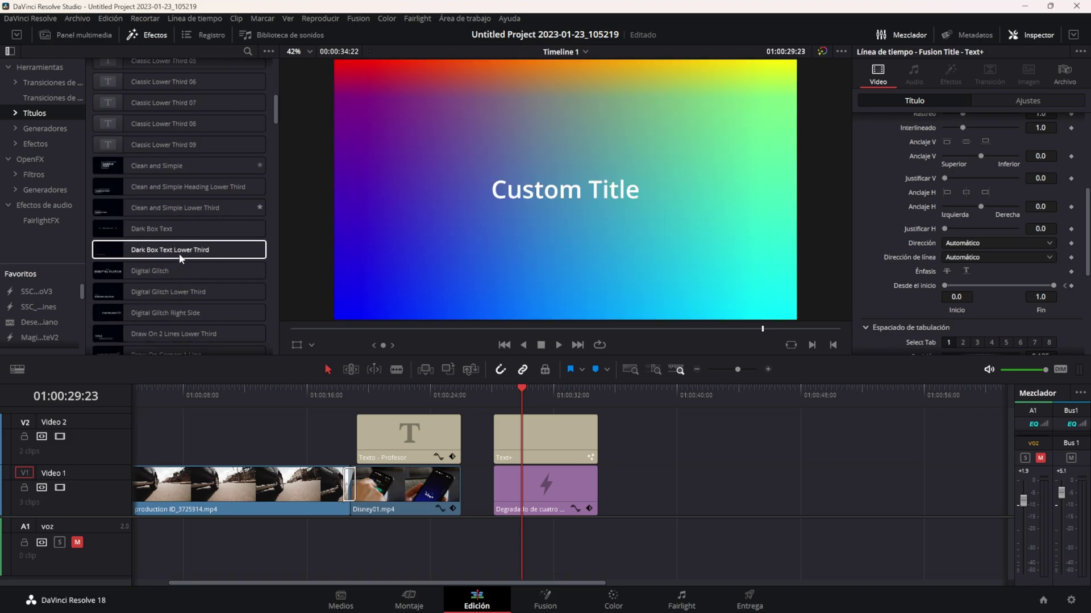
{"action": "scroll", "coordinate": [171, 202], "scroll_direction": "down", "scroll_amount": 3}
{"action": "scroll", "coordinate": [182, 206], "scroll_direction": "down", "scroll_amount": 3}
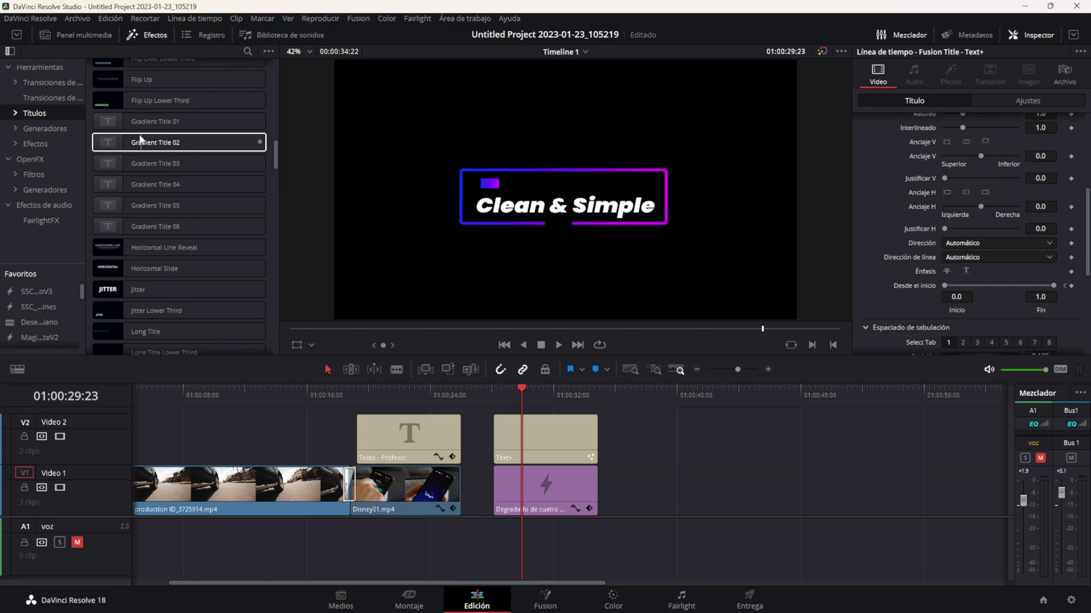
{"action": "mouse_move", "coordinate": [189, 150]}
{"action": "left_mouse_down"}
{"action": "mouse_move", "coordinate": [203, 188]}
{"action": "mouse_move", "coordinate": [215, 442]}
{"action": "left_mouse_up"}
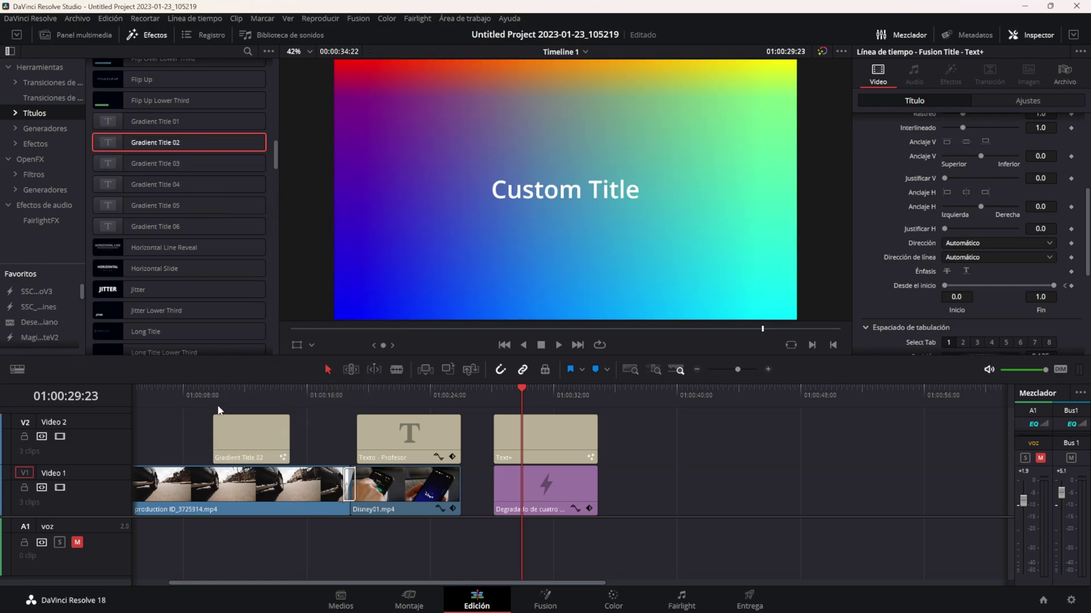
Drop Gradient Title 02 on Video 2 above the car clip and play its animation
{"action": "left_click_drag", "start_coordinate": [225, 391], "coordinate": [217, 391]}
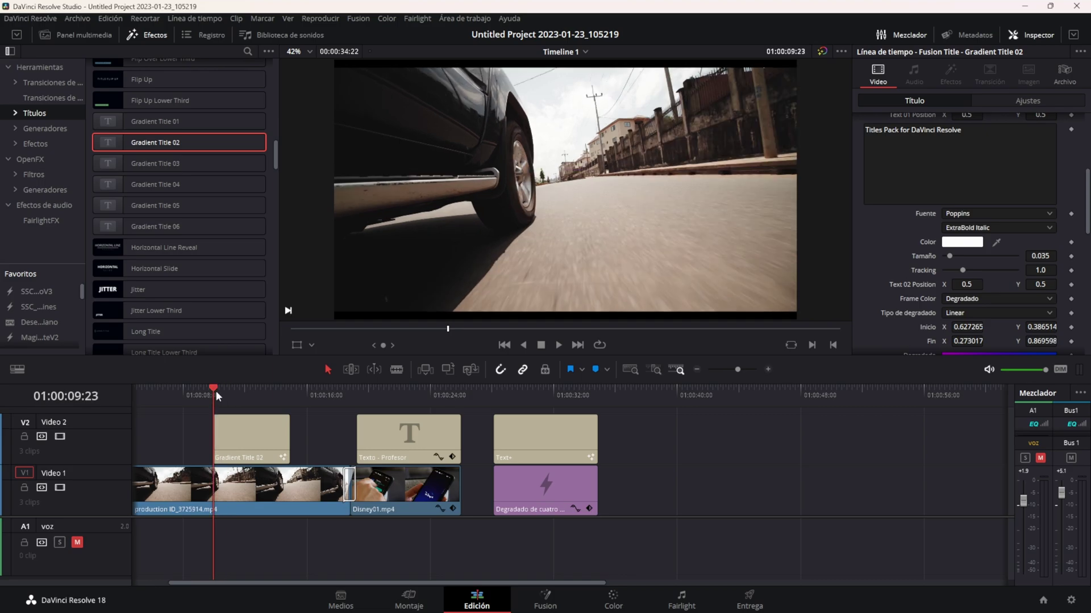
{"action": "key", "text": "space"}
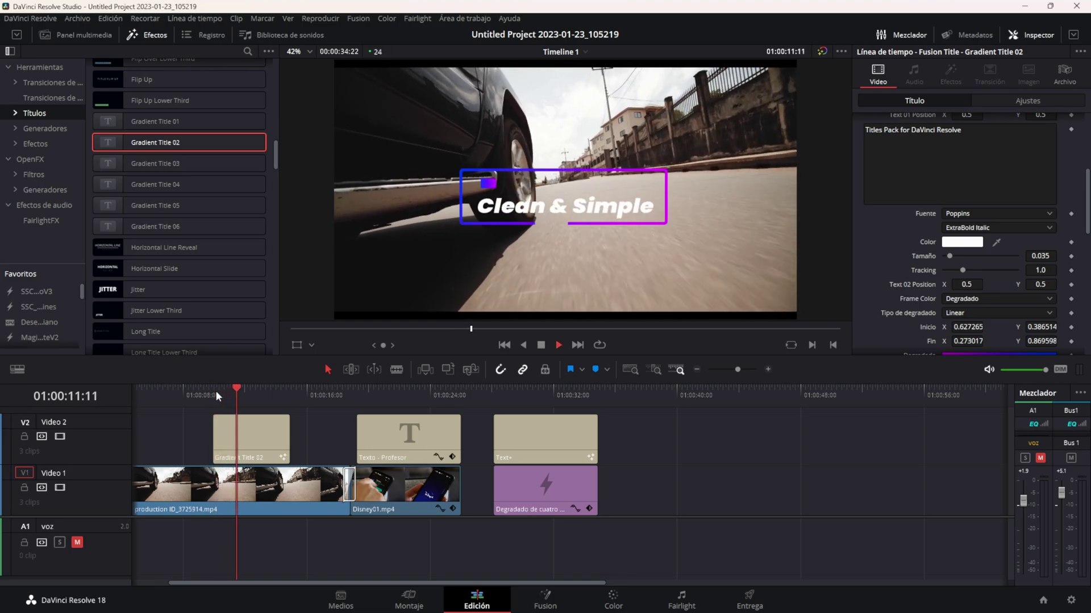
{"action": "key", "text": "space"}
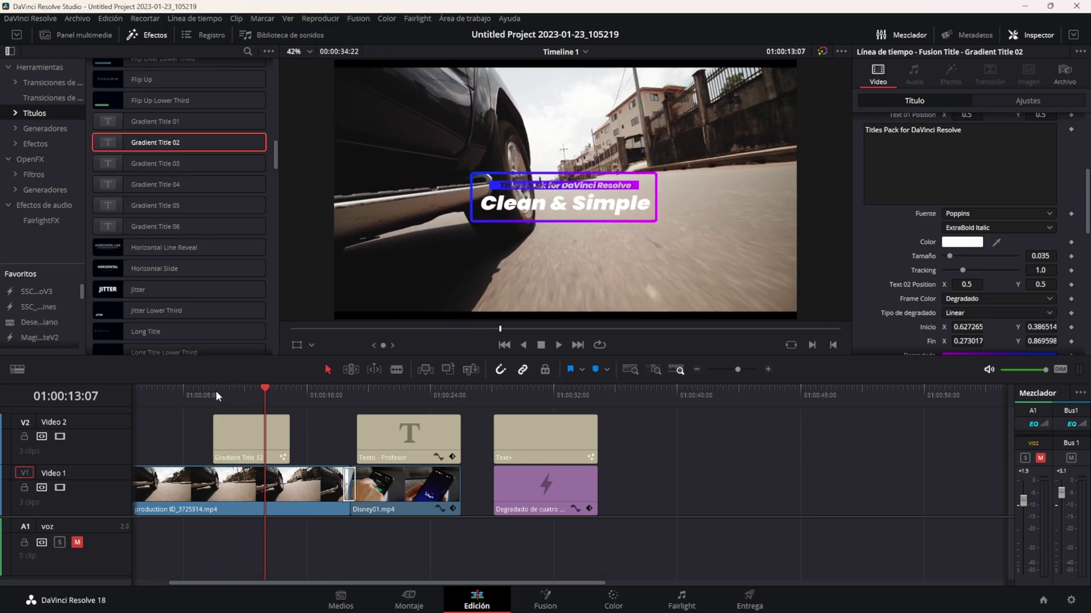
Select the Gradient Title 02 clip and set its Zoom in Ajustes to about 1.58
{"action": "left_click", "coordinate": [227, 424]}
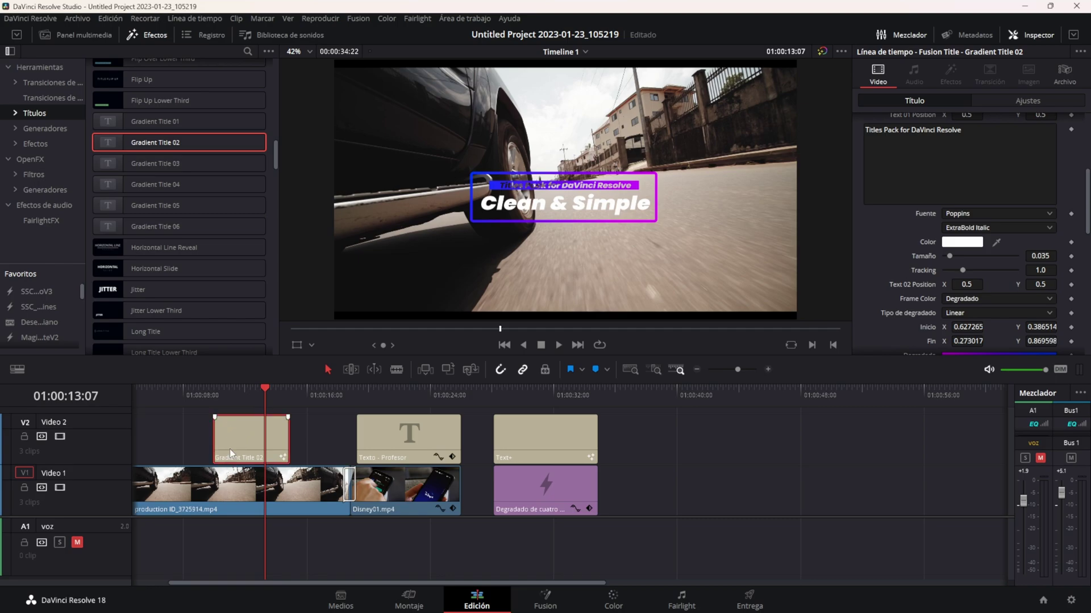
{"action": "left_click_drag", "start_coordinate": [264, 390], "coordinate": [251, 391]}
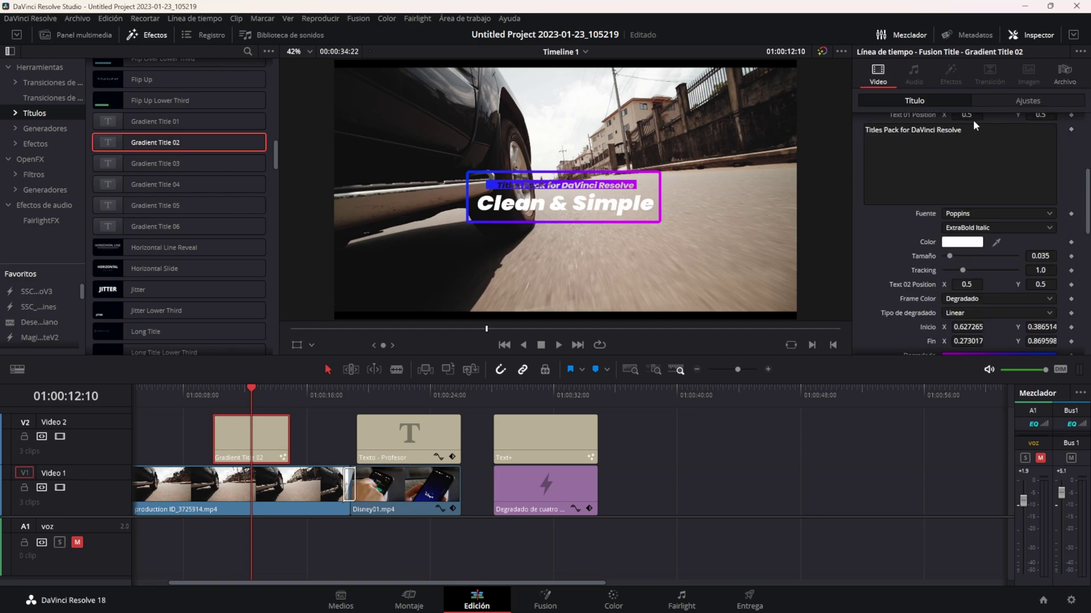
{"action": "left_click", "coordinate": [1003, 103]}
{"action": "mouse_move", "coordinate": [960, 140]}
{"action": "left_mouse_down"}
{"action": "mouse_move", "coordinate": [994, 140]}
{"action": "mouse_move", "coordinate": [932, 159]}
{"action": "left_mouse_up"}
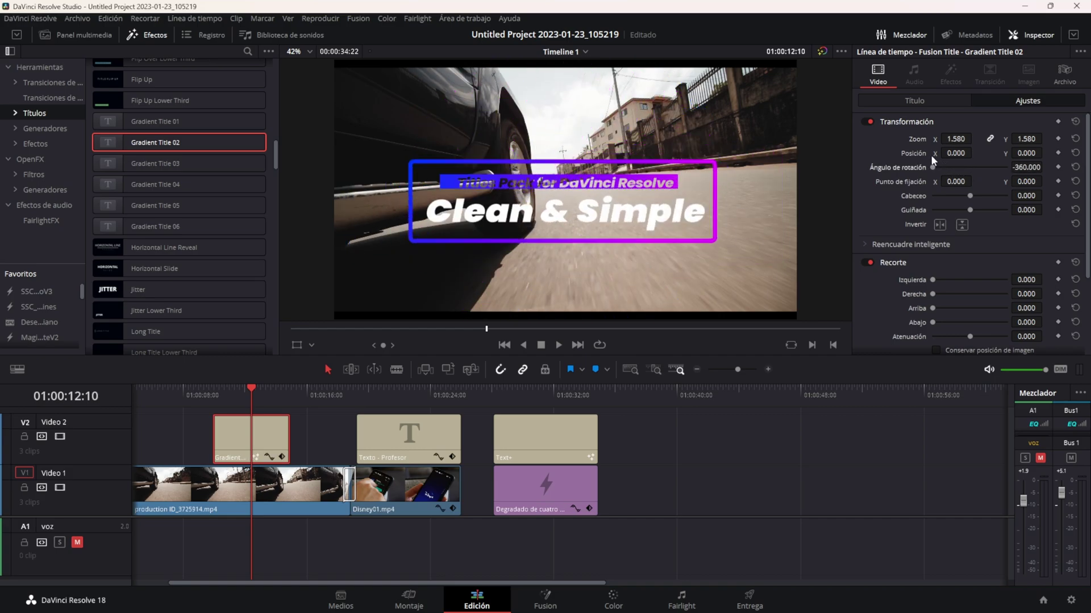